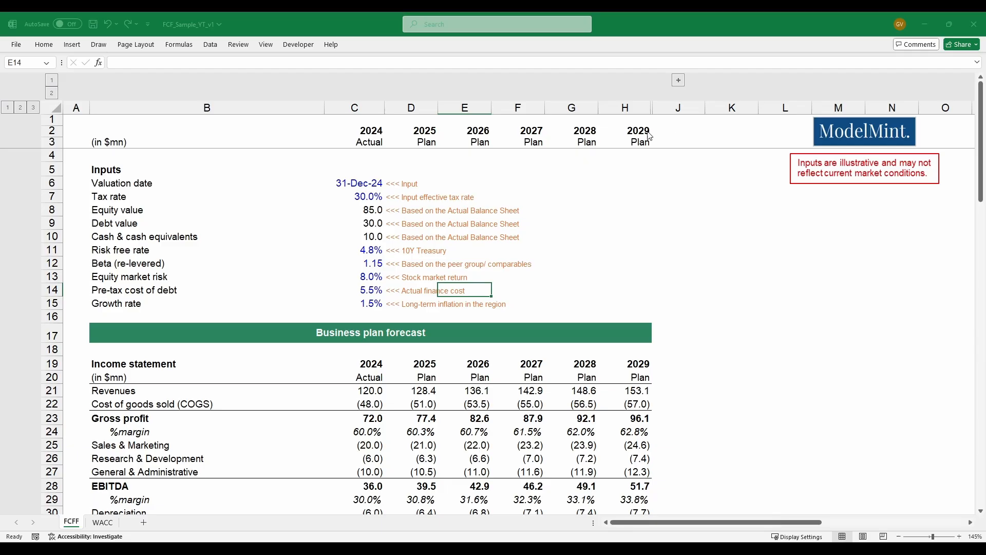
- Examine the 2024 actual and 2025–2029 plan columns and the valuation inputs from valuation date to growth rate
{"action": "left_click", "coordinate": [373, 111]}
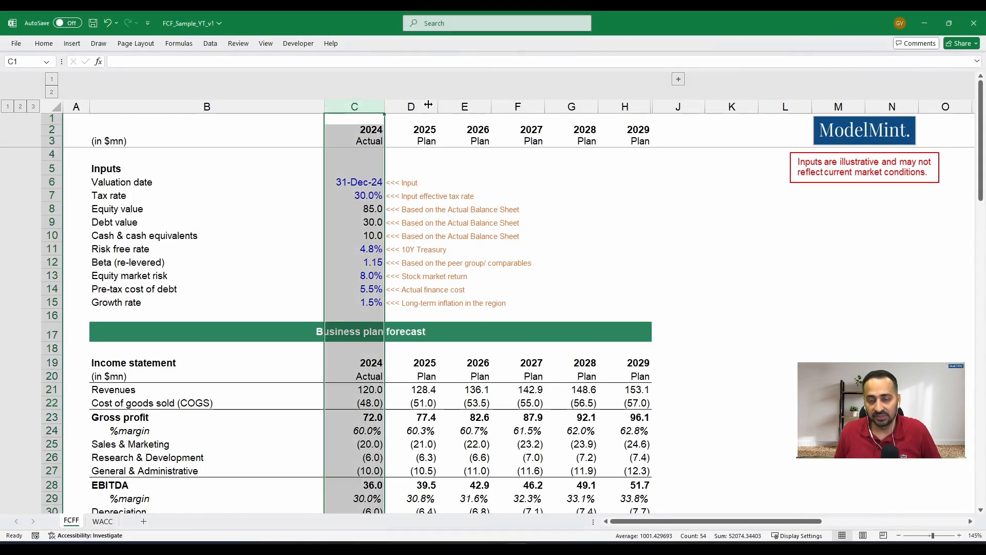
{"action": "left_click_drag", "start_coordinate": [417, 106], "coordinate": [614, 101]}
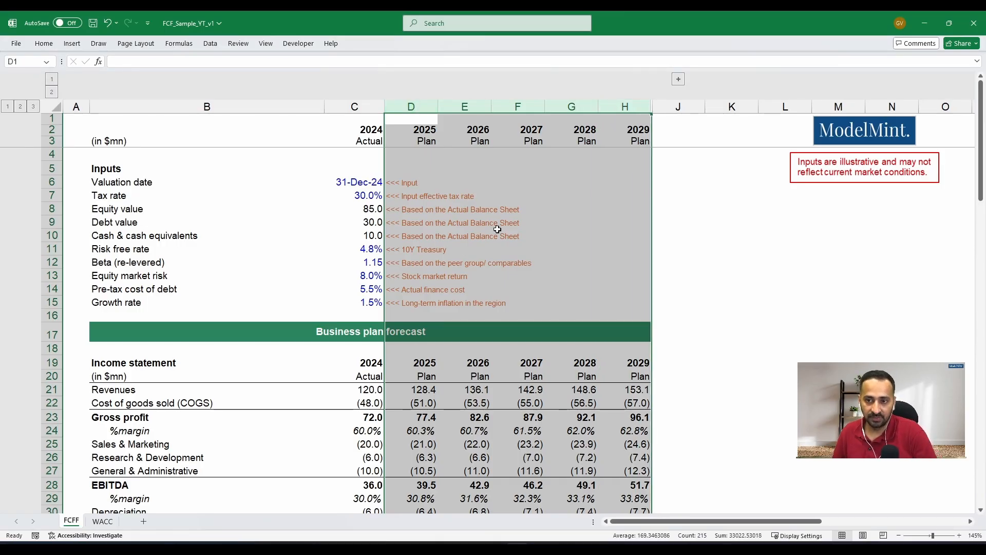
{"action": "left_click", "coordinate": [218, 185]}
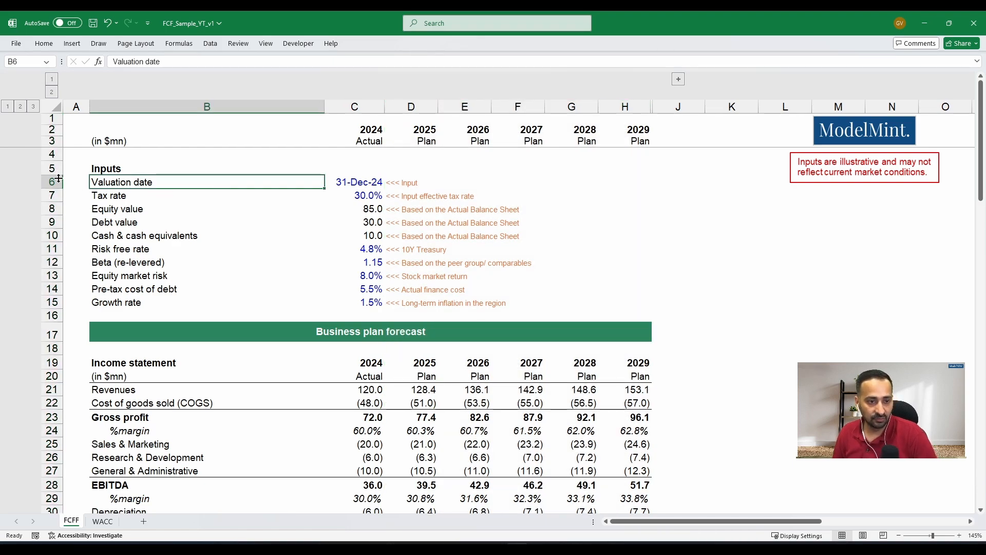
{"action": "left_click", "coordinate": [348, 184]}
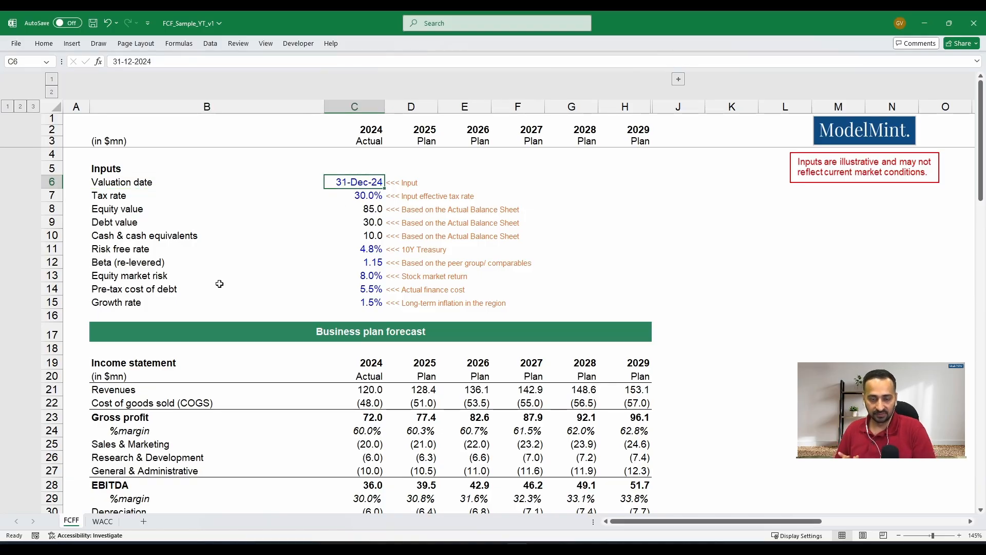
{"action": "key", "text": "Down"}
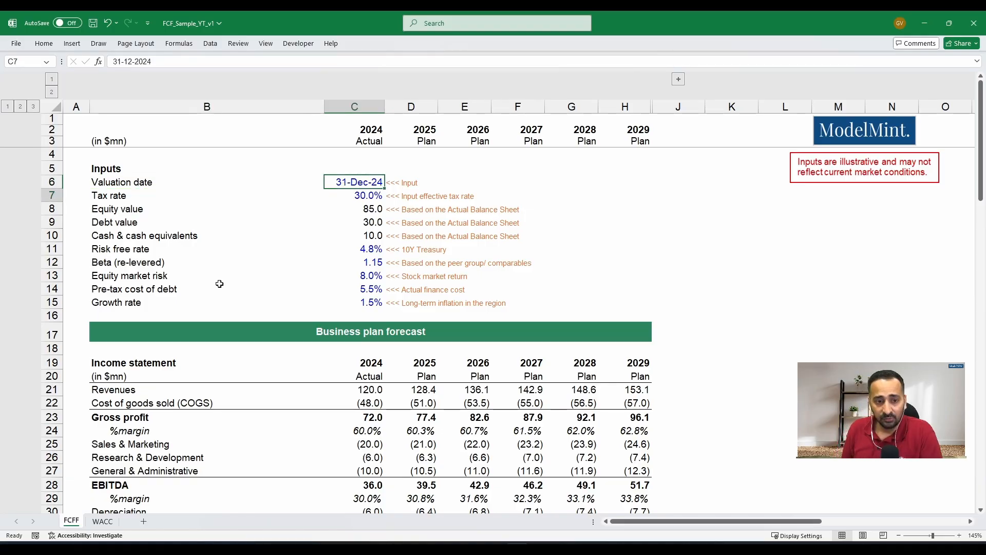
{"action": "key", "text": "Left"}
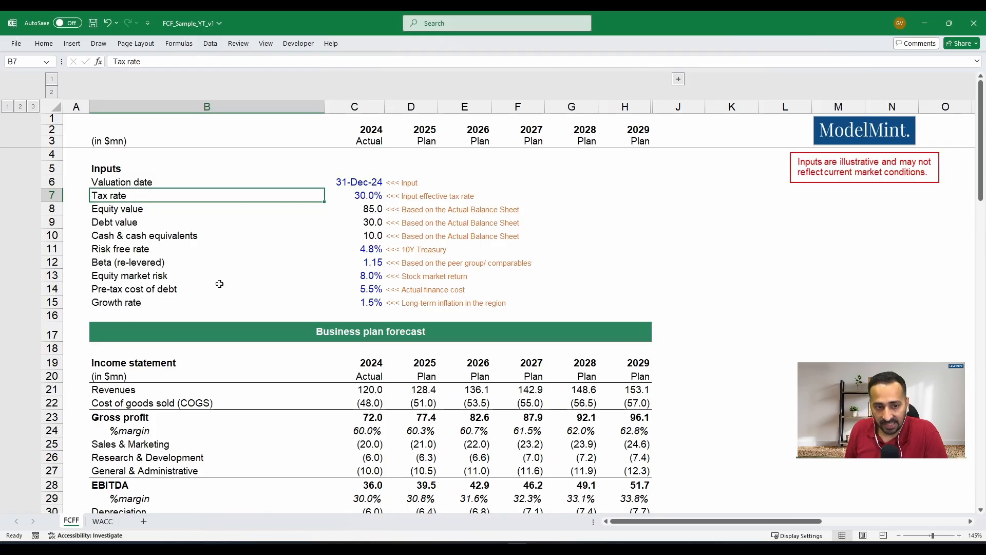
{"action": "key", "text": "Down"}
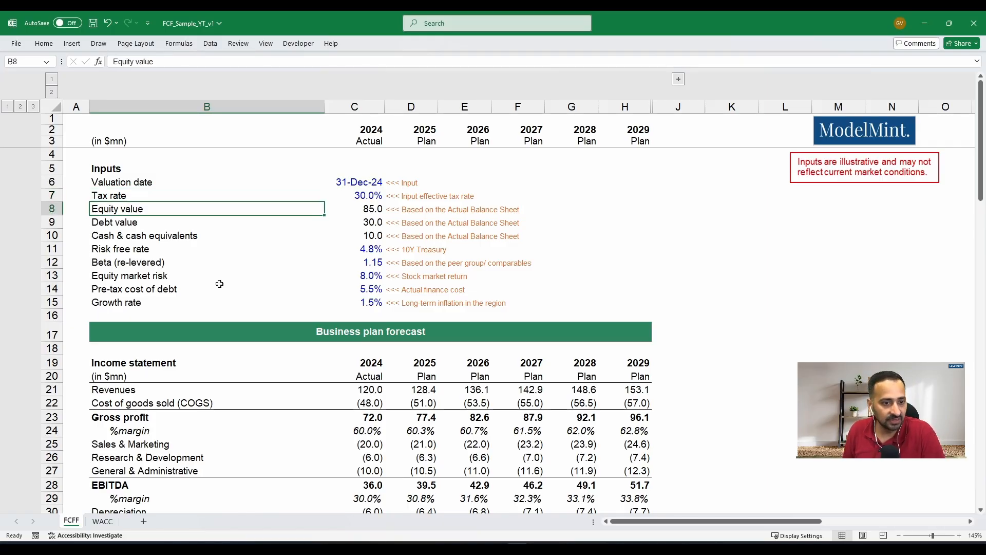
{"action": "key", "text": "Down"}
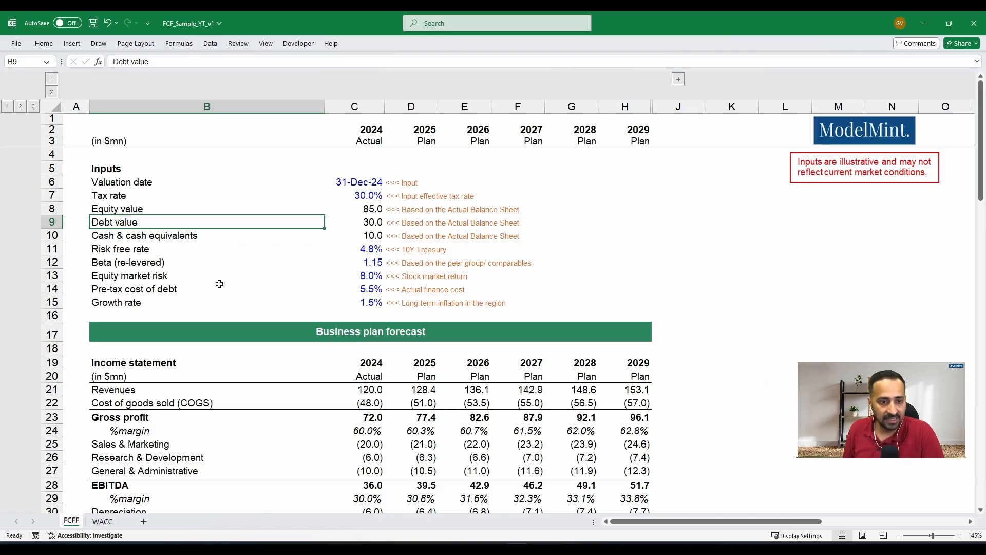
{"action": "key", "text": "Down"}
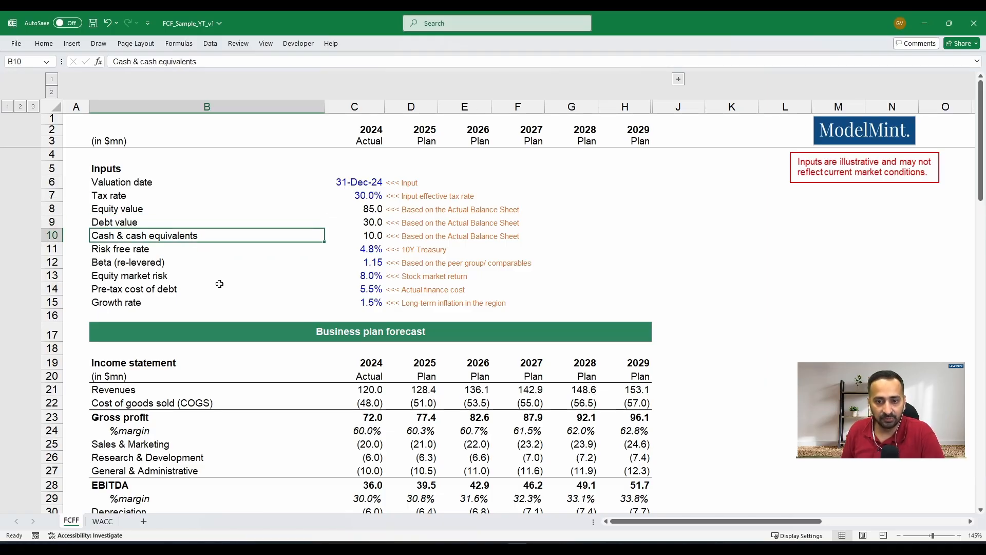
{"action": "key", "text": "Down"}
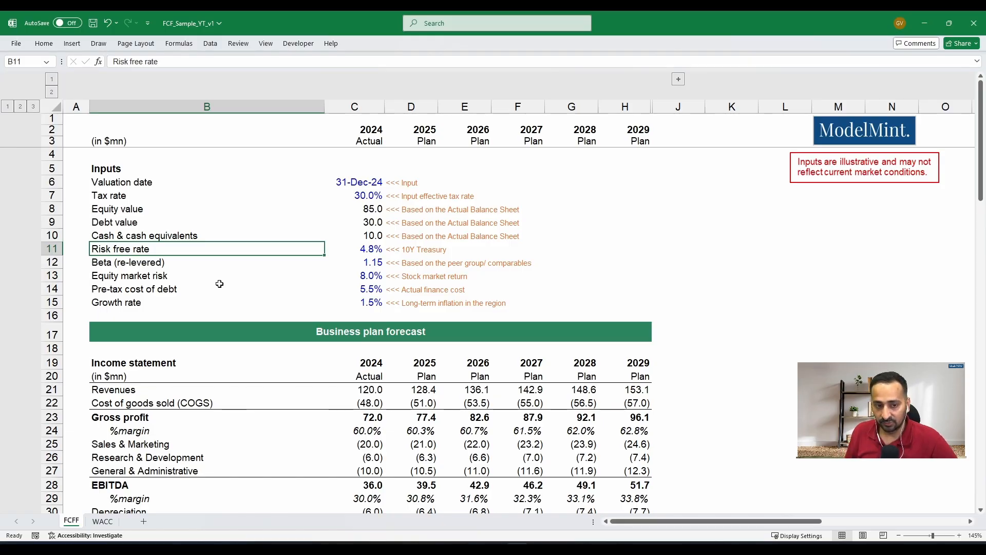
{"action": "key", "text": "Down"}
{"action": "key", "text": "Down"}
{"action": "key", "text": "Down"}
{"action": "key", "text": "Down"}
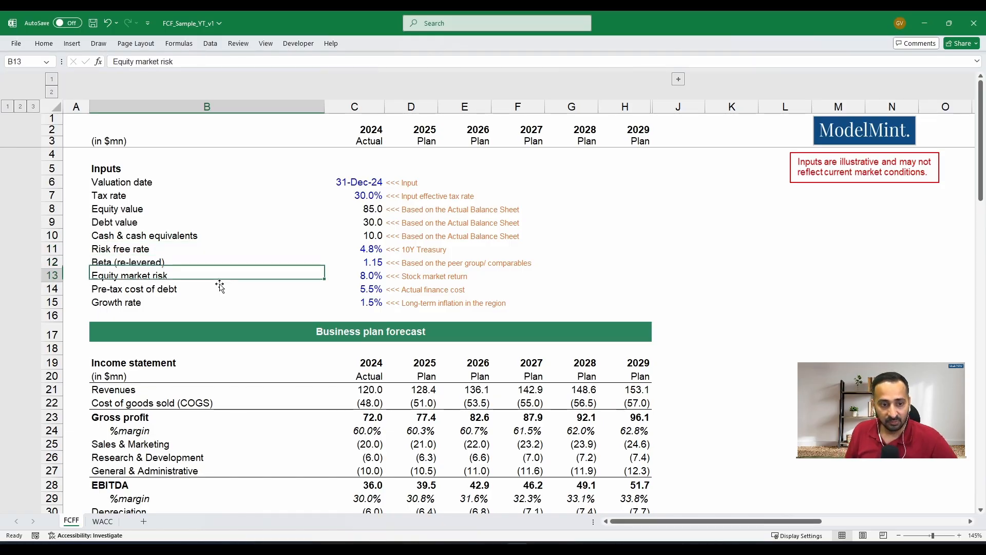
{"action": "key", "text": "Down"}
{"action": "key", "text": "Left"}
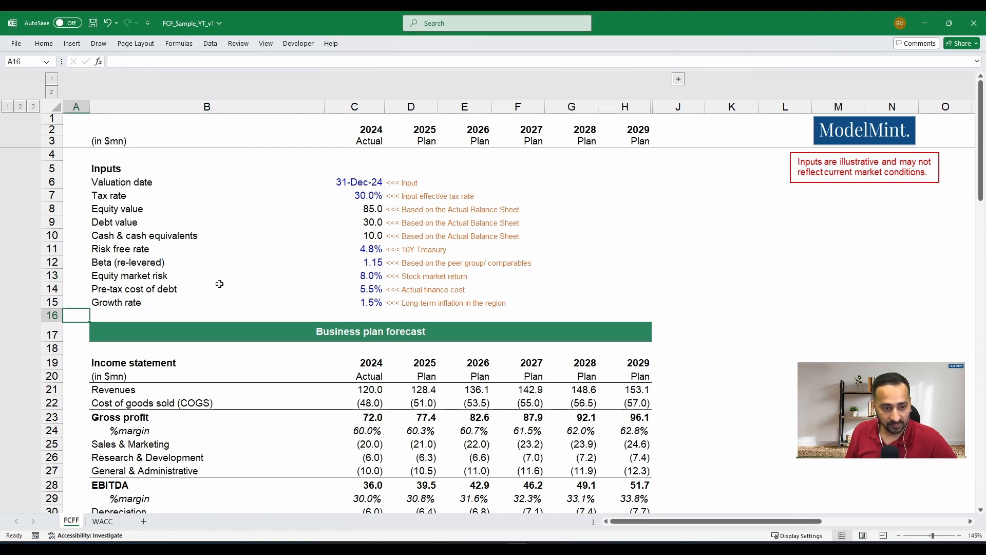
- Go to the income statement in the business plan forecast and select its 2024 actual figures, C19:C33
{"action": "key", "text": "Down"}
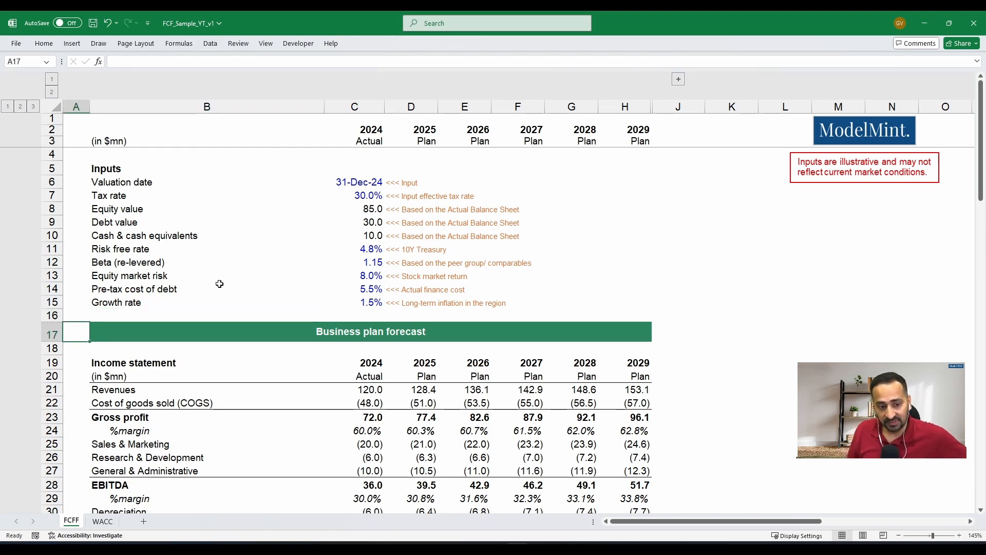
{"action": "key", "text": "Down"}
{"action": "key", "text": "Down"}
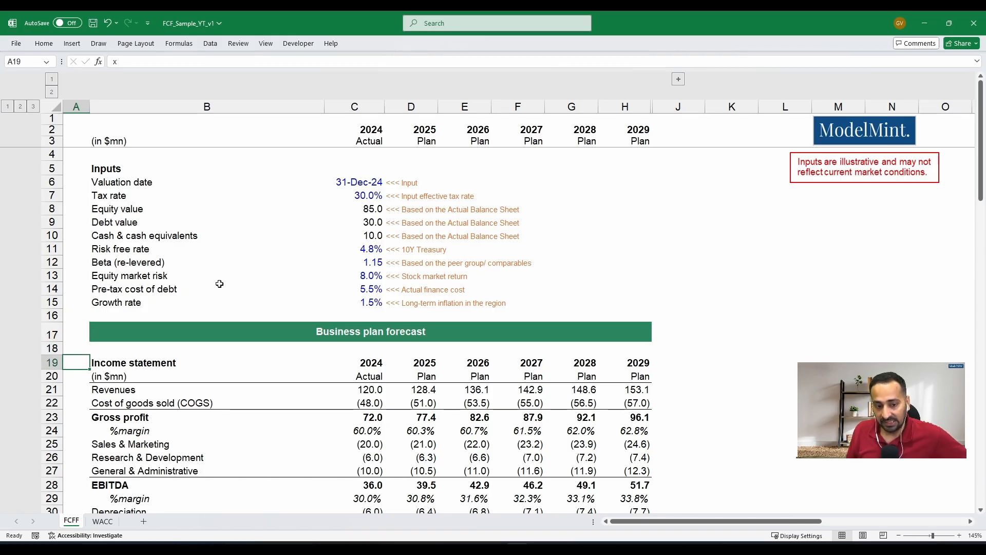
{"action": "scroll", "coordinate": [350, 288], "scroll_direction": "down", "scroll_amount": 3}
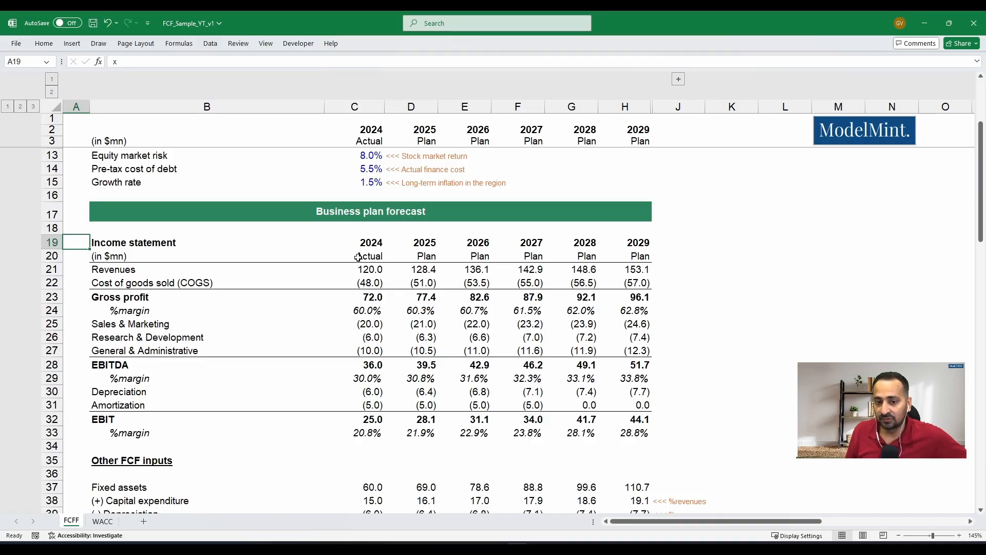
{"action": "key", "text": "Right"}
{"action": "key", "text": "Right"}
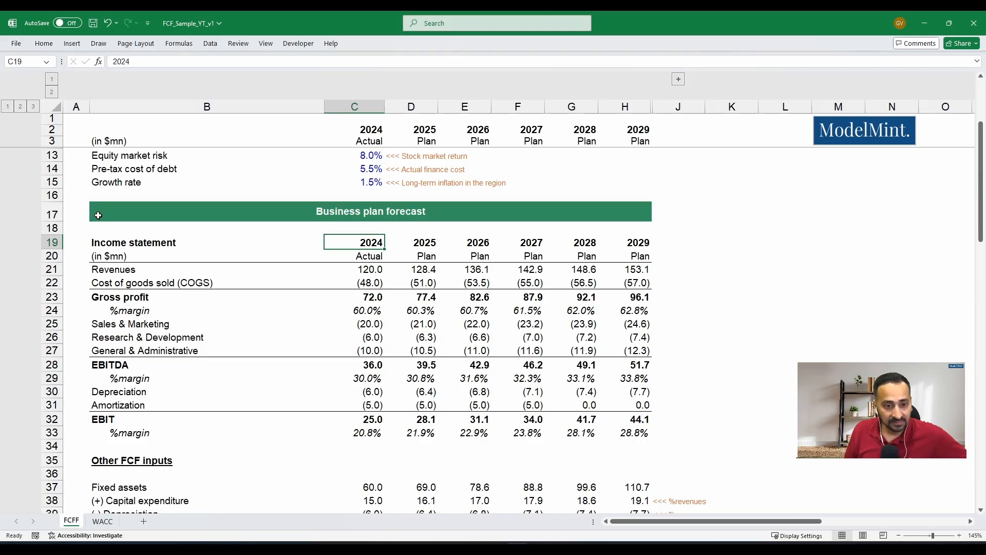
{"action": "key", "text": "shift+Down"}
{"action": "key", "text": "shift+Down"}
{"action": "key", "text": "shift+Down"}
{"action": "key", "text": "shift+Down"}
{"action": "key", "text": "shift+Down"}
{"action": "key", "text": "shift+Down"}
{"action": "key", "text": "shift+Down"}
{"action": "key", "text": "shift+Down"}
{"action": "key", "text": "shift+Down"}
{"action": "key", "text": "shift+Down"}
{"action": "key", "text": "shift+Down"}
{"action": "key", "text": "shift+Down"}
{"action": "key", "text": "shift+Down"}
{"action": "key", "text": "shift+Down"}
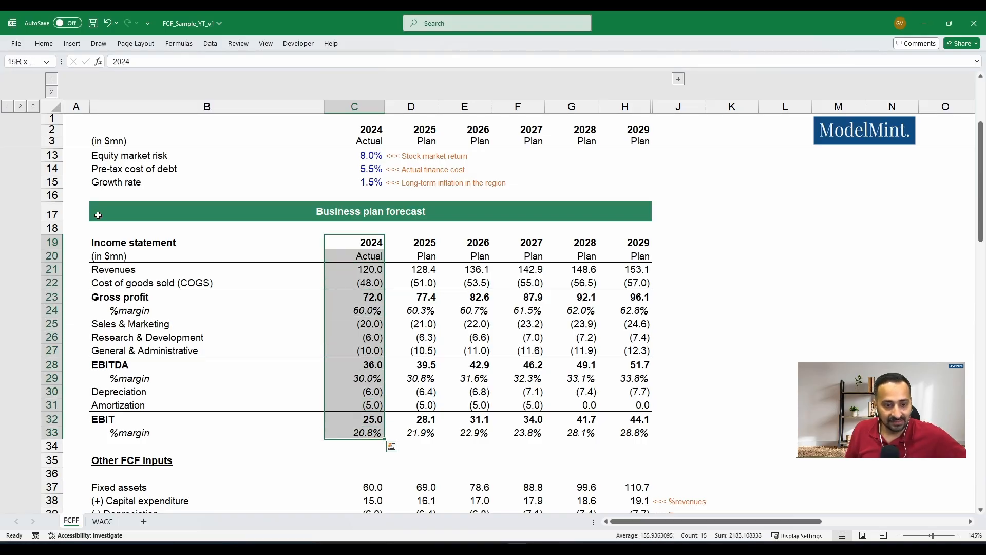
- Examine the 2024 income statement line by line, from revenues through gross profit and EBITDA to the EBIT margin
{"action": "key", "text": "Down"}
{"action": "key", "text": "Down"}
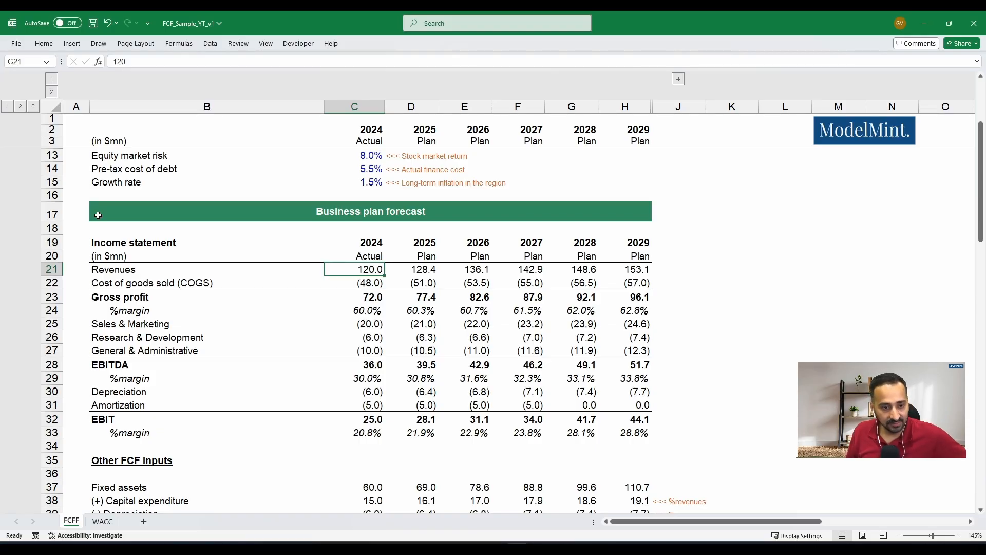
{"action": "key", "text": "Down"}
{"action": "key", "text": "Down"}
{"action": "key", "text": "Down"}
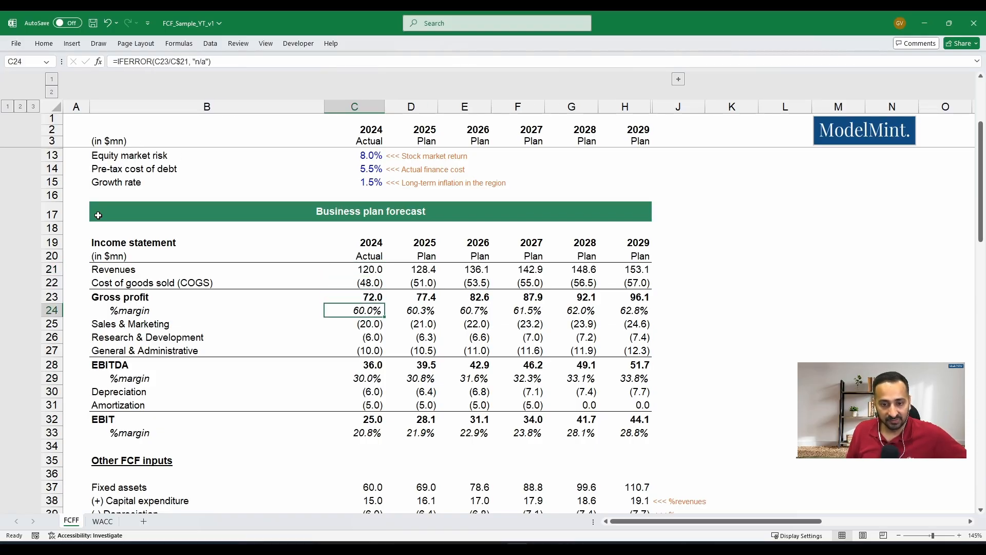
{"action": "key", "text": "Down"}
{"action": "key", "text": "Down"}
{"action": "key", "text": "Down"}
{"action": "key", "text": "Down"}
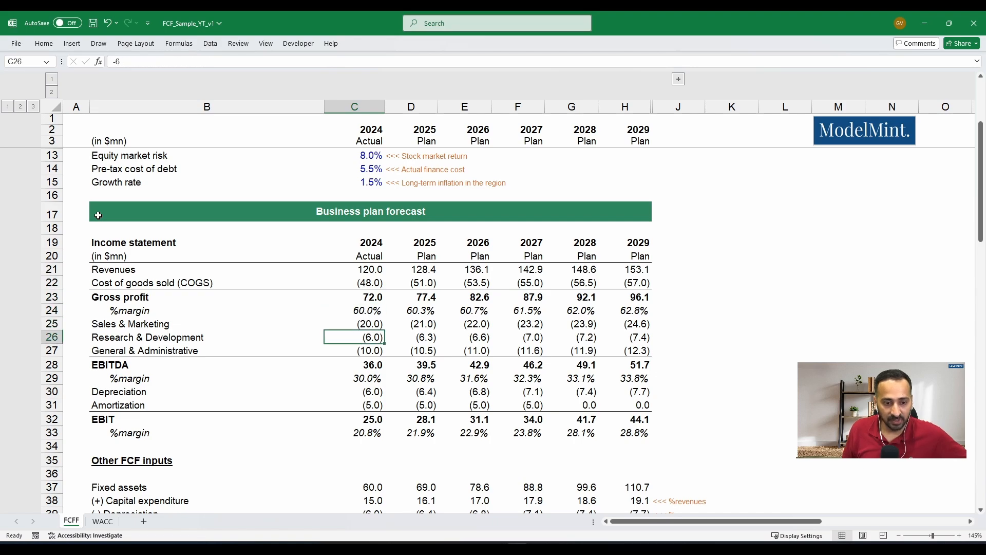
{"action": "key", "text": "Down"}
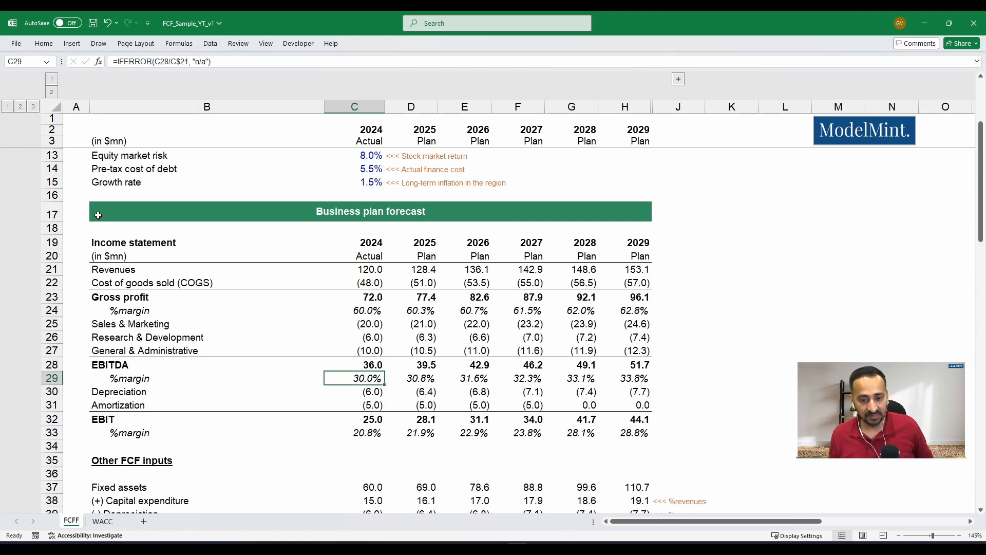
{"action": "key", "text": "Down"}
{"action": "key", "text": "Down"}
{"action": "key", "text": "Down"}
{"action": "key", "text": "Down"}
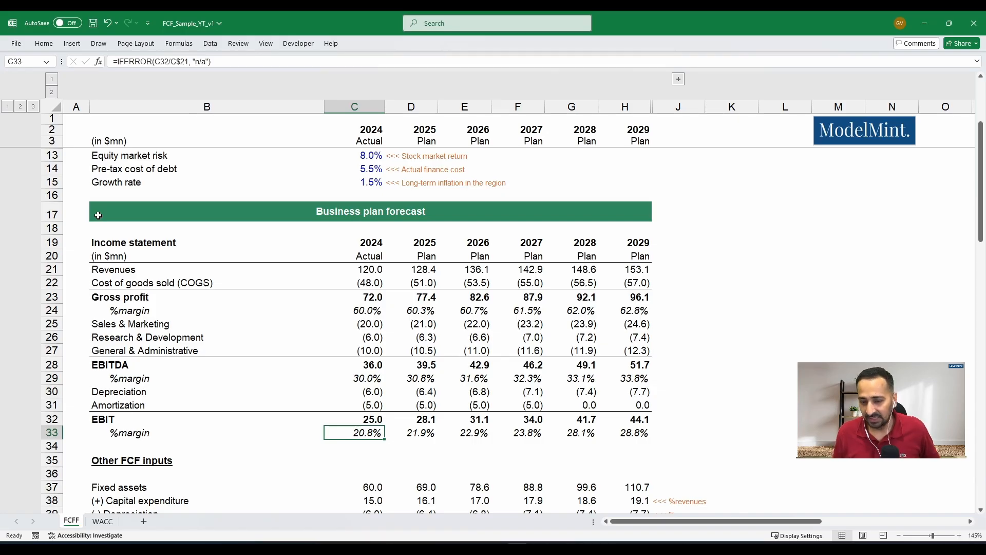
- Review the 2024 depreciation, amortization and EBIT lines and the formulas behind them
{"action": "key", "text": "Up"}
{"action": "key", "text": "Up"}
{"action": "key", "text": "Up"}
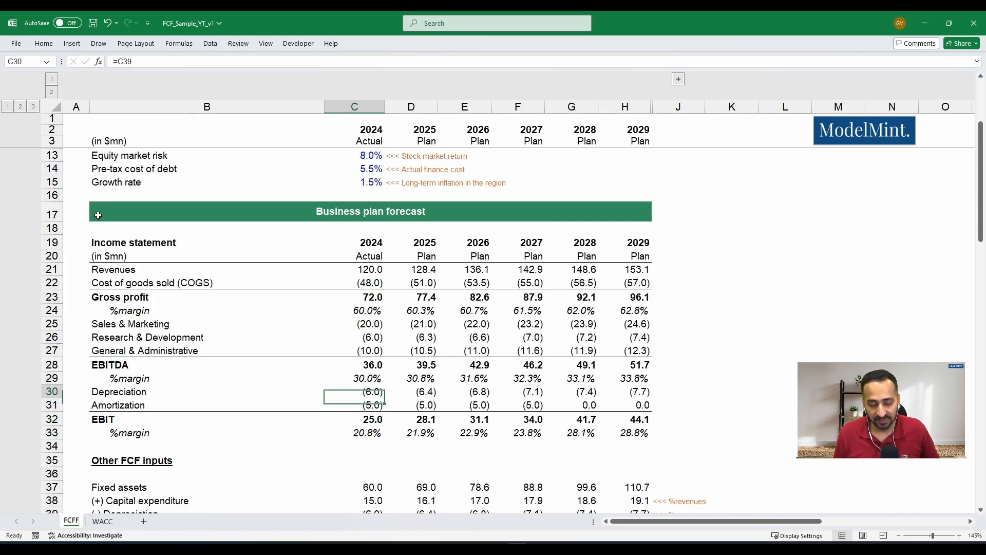
{"action": "key", "text": "Down"}
{"action": "key", "text": "Down"}
{"action": "key", "text": "Down"}
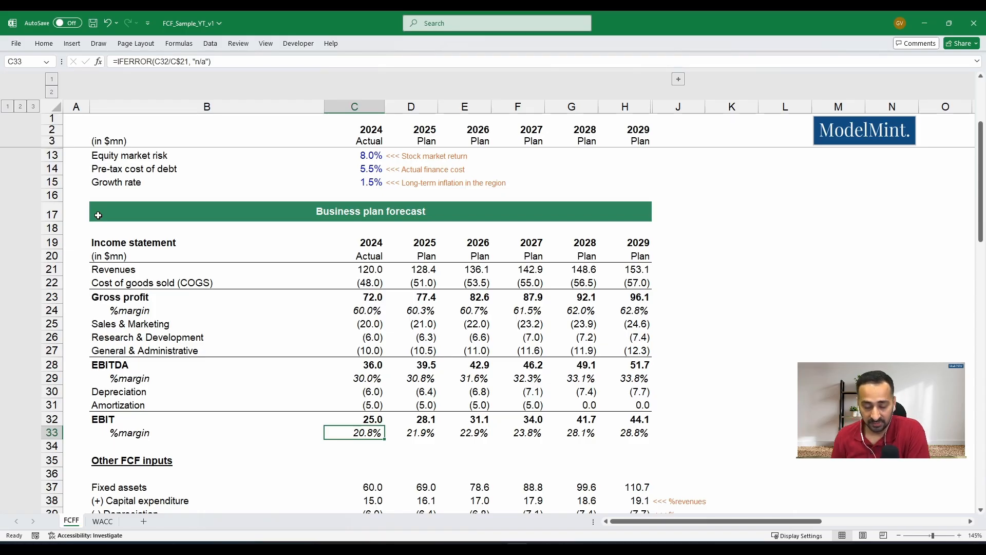
{"action": "key", "text": "Up"}
{"action": "key", "text": "Up"}
{"action": "key", "text": "Up"}
{"action": "key", "text": "Up"}
{"action": "key", "text": "Up"}
{"action": "key", "text": "Up"}
{"action": "key", "text": "Up"}
{"action": "key", "text": "Up"}
{"action": "key", "text": "Up"}
{"action": "key", "text": "Up"}
{"action": "key", "text": "Up"}
{"action": "key", "text": "Up"}
{"action": "key", "text": "Up"}
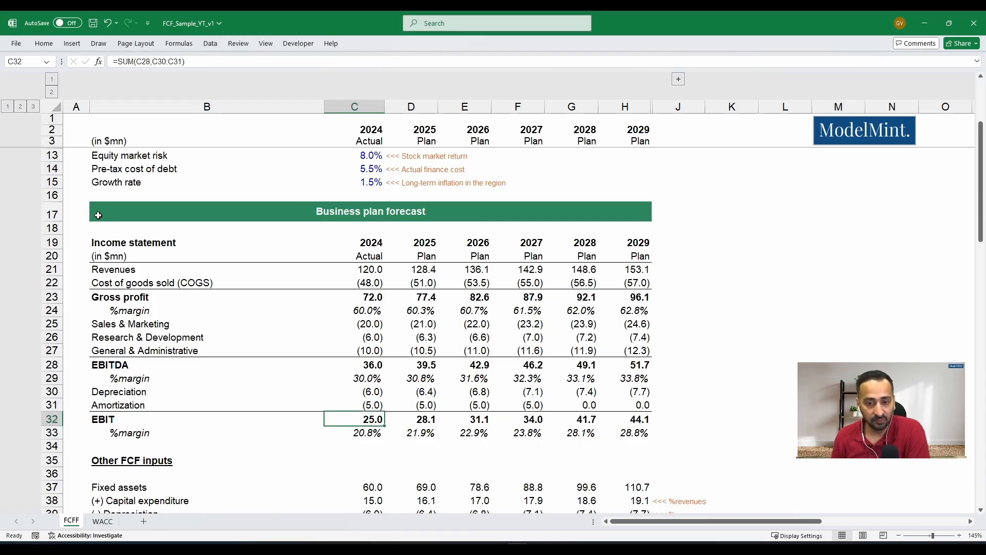
- Inspect the revenue growth formulas in row 21 across the 2025–2029 plan years against 2024 actual revenues
{"action": "key", "text": "Right"}
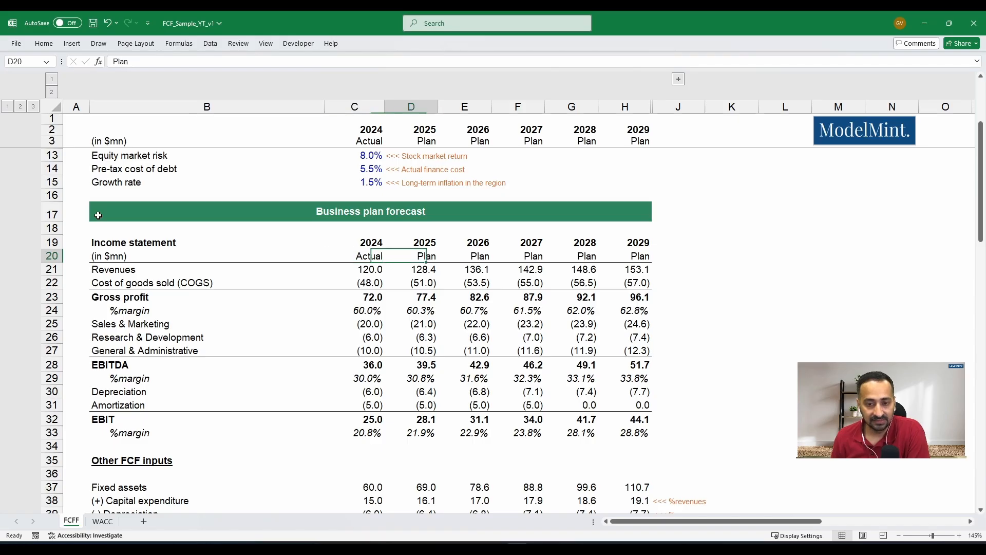
{"action": "key", "text": "Down"}
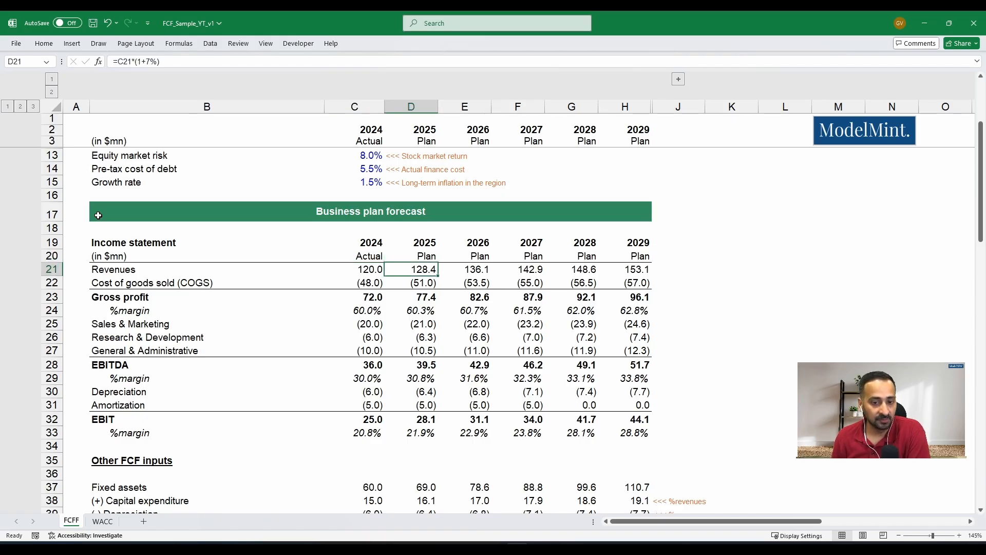
{"action": "key", "text": "Left"}
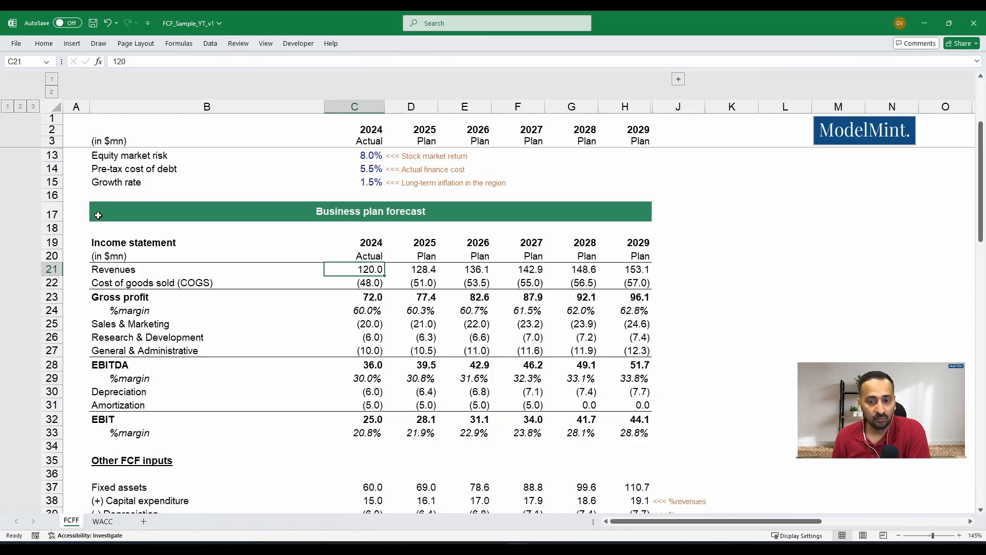
{"action": "key", "text": "Right"}
{"action": "key", "text": "Right"}
{"action": "key", "text": "Right"}
{"action": "key", "text": "Right"}
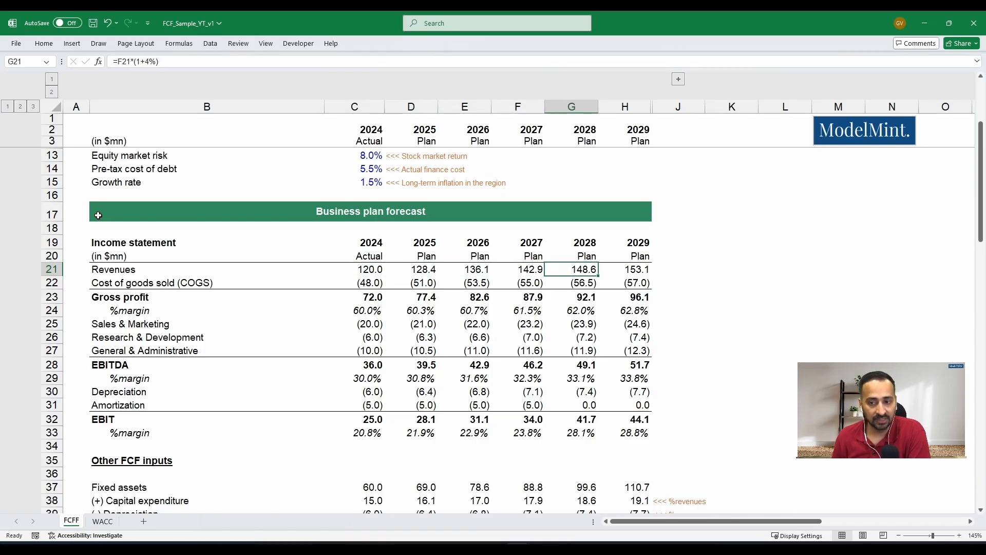
{"action": "key", "text": "Right"}
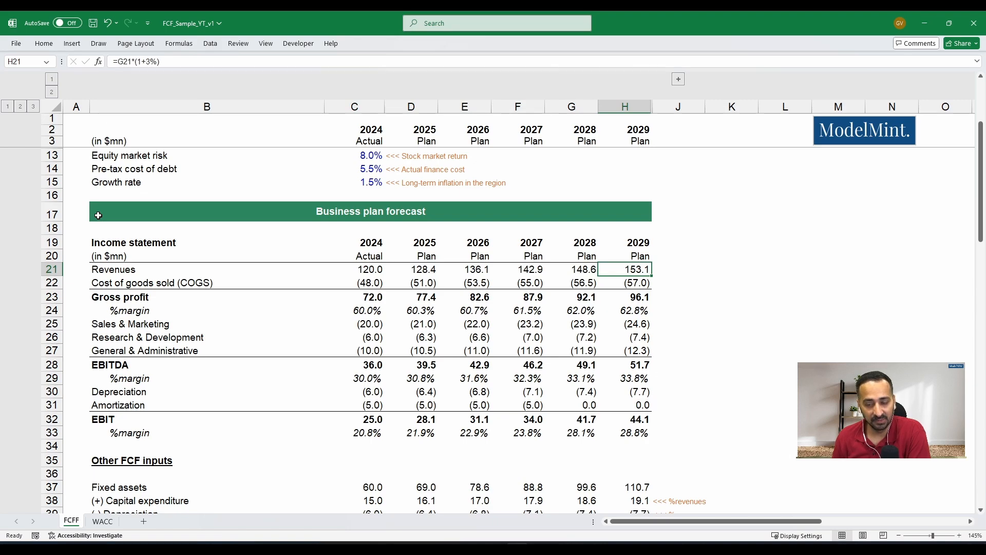
- Compare the gross profit margin in row 24 from 2024 actual through the 2029 plan year
{"action": "key", "text": "Left"}
{"action": "key", "text": "Left"}
{"action": "key", "text": "Left"}
{"action": "key", "text": "Left"}
{"action": "key", "text": "Left"}
{"action": "key", "text": "Down"}
{"action": "key", "text": "Down"}
{"action": "key", "text": "Down"}
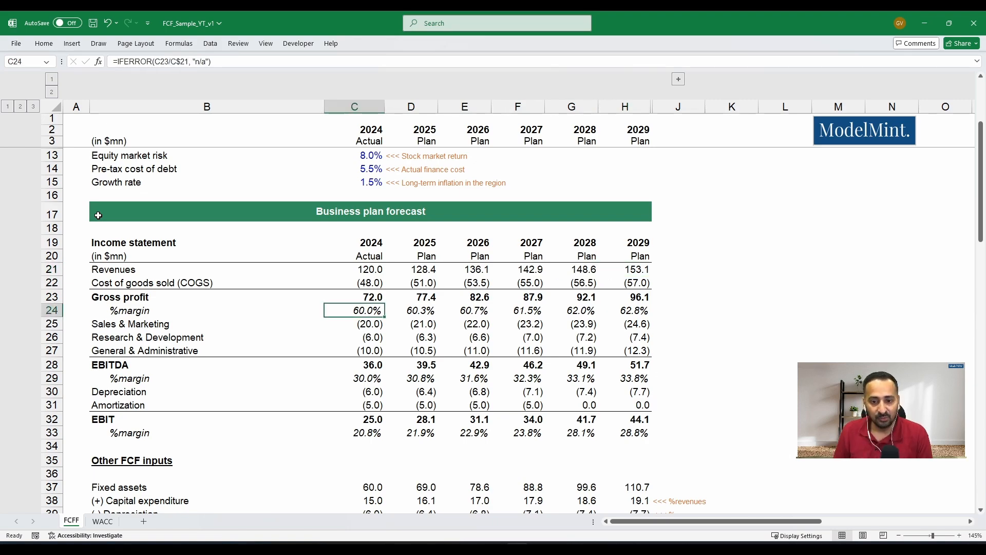
{"action": "key", "text": "Right"}
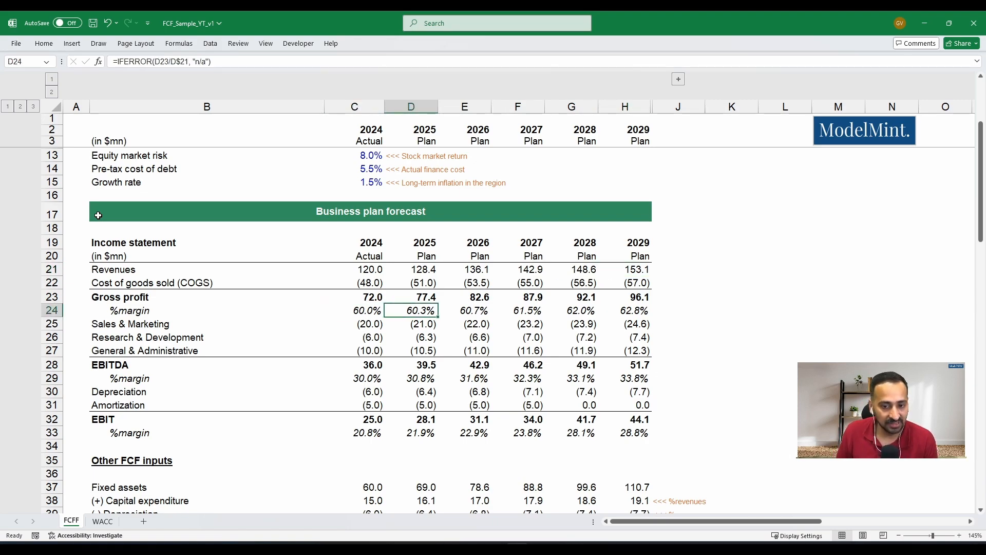
{"action": "key", "text": "Left"}
{"action": "key", "text": "Right"}
{"action": "key", "text": "Right"}
{"action": "key", "text": "Right"}
{"action": "key", "text": "Right"}
{"action": "key", "text": "Right"}
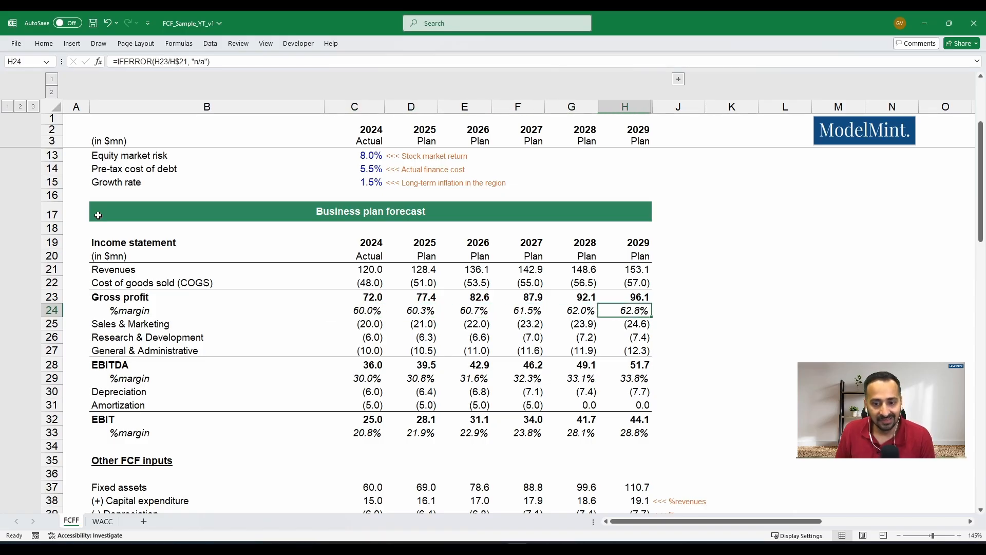
- Examine the planned operating expenses below gross profit and the EBITDA margin through 2029
{"action": "key", "text": "Down"}
{"action": "key", "text": "Down"}
{"action": "key", "text": "Down"}
{"action": "key", "text": "Down"}
{"action": "key", "text": "Down"}
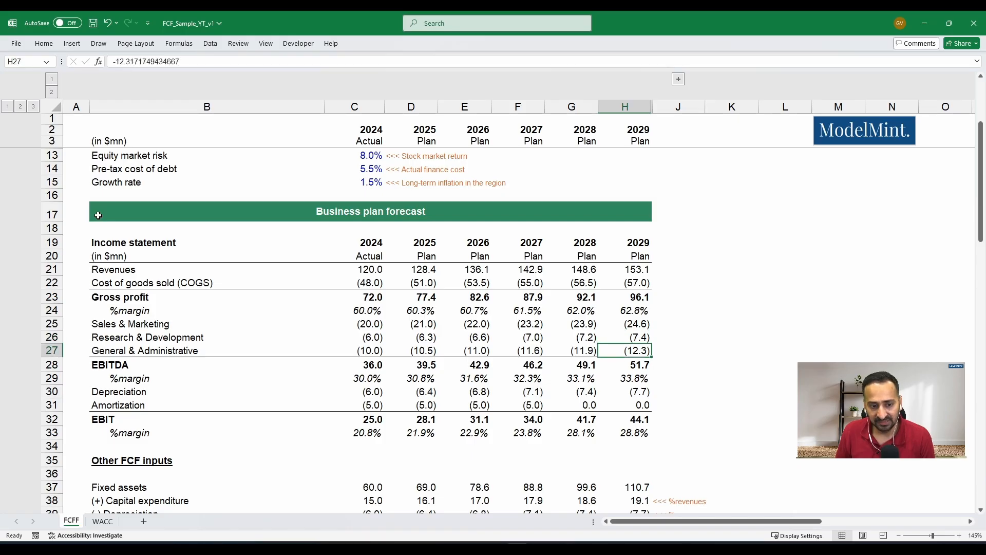
{"action": "key", "text": "Left"}
{"action": "key", "text": "Left"}
{"action": "key", "text": "Left"}
{"action": "key", "text": "Right"}
{"action": "key", "text": "Right"}
{"action": "key", "text": "Right"}
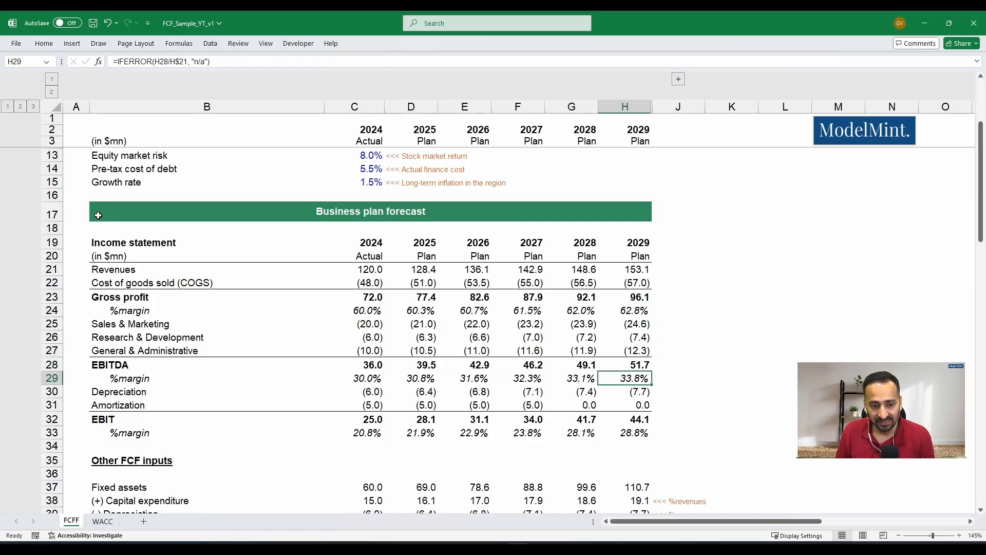
- Review the planned depreciation, amortization and EBIT lines, following the EBIT margin in row 33 through the 2029 plan year
{"action": "key", "text": "Down"}
{"action": "key", "text": "Down"}
{"action": "key", "text": "Down"}
{"action": "key", "text": "Left"}
{"action": "key", "text": "Left"}
{"action": "key", "text": "Down"}
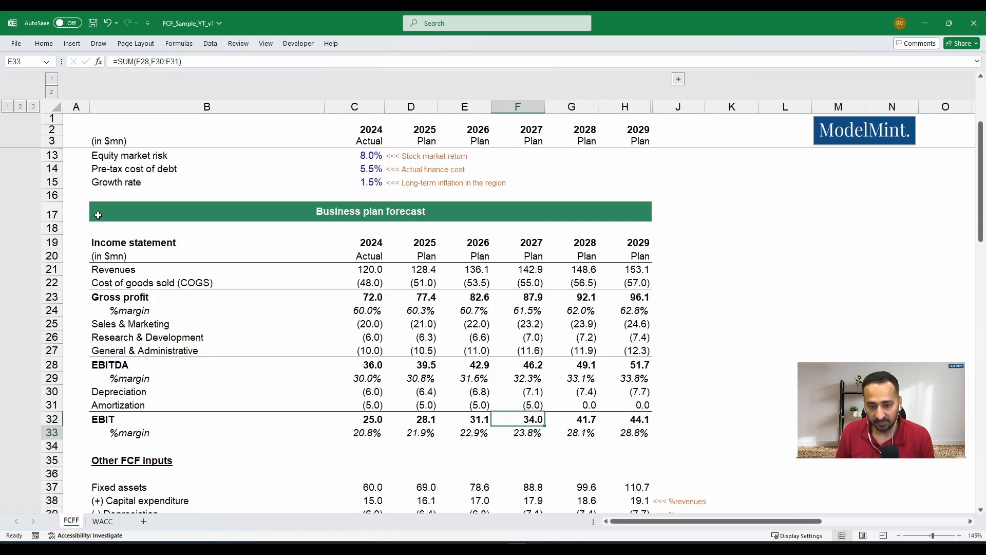
{"action": "key", "text": "Right"}
{"action": "key", "text": "Right"}
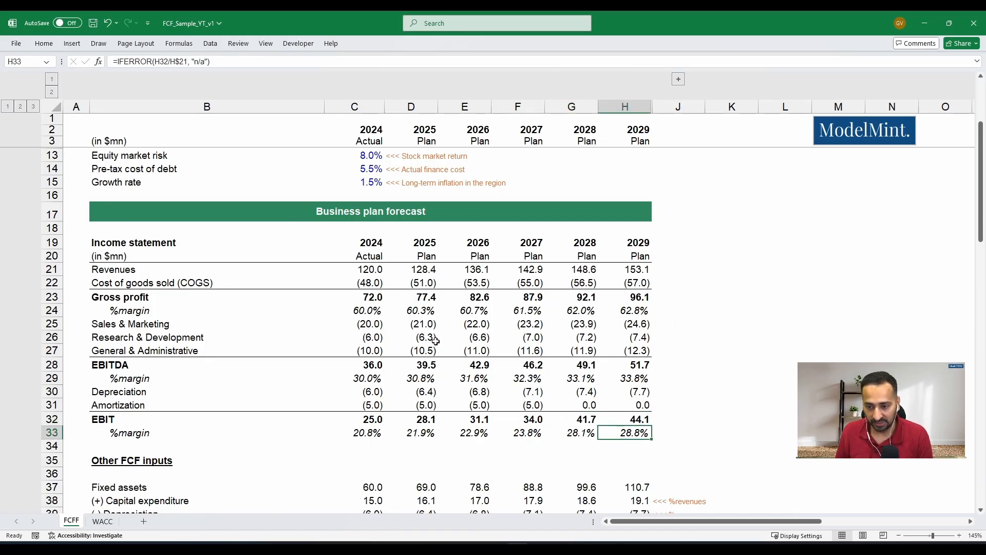
- Examine the 2024 fixed assets roll-forward under Other FCF inputs, from opening balance through capital expenditure and depreciation to net fixed assets
{"action": "scroll", "coordinate": [97, 282], "scroll_direction": "down", "scroll_amount": 4}
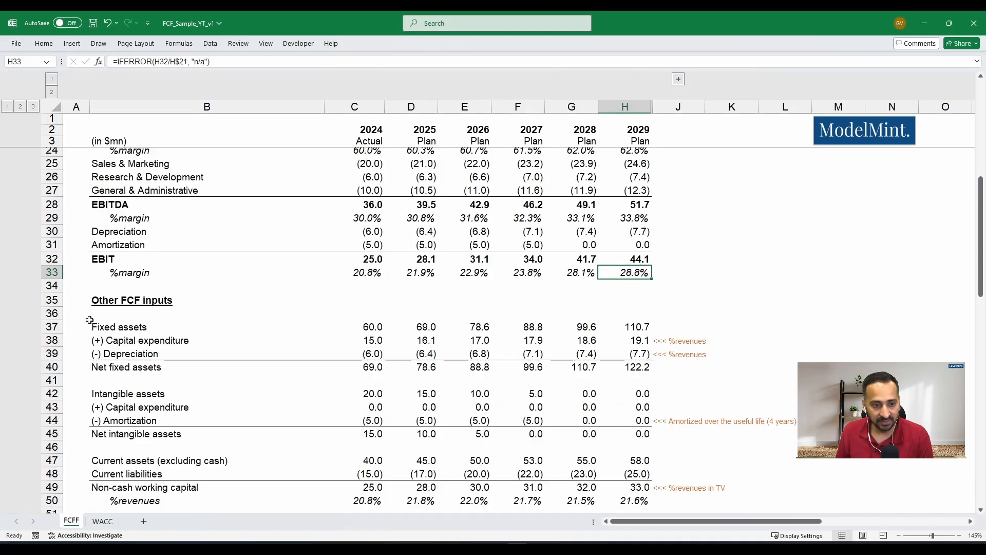
{"action": "left_click", "coordinate": [76, 300]}
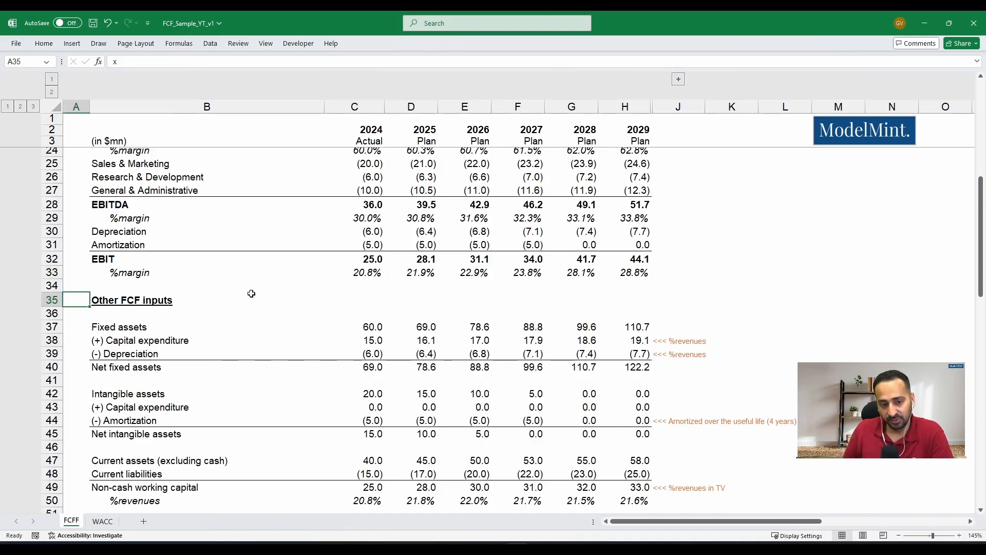
{"action": "key", "text": "Down"}
{"action": "key", "text": "Down"}
{"action": "key", "text": "Right"}
{"action": "key", "text": "Right"}
{"action": "key", "text": "Down"}
{"action": "key", "text": "Down"}
{"action": "key", "text": "Down"}
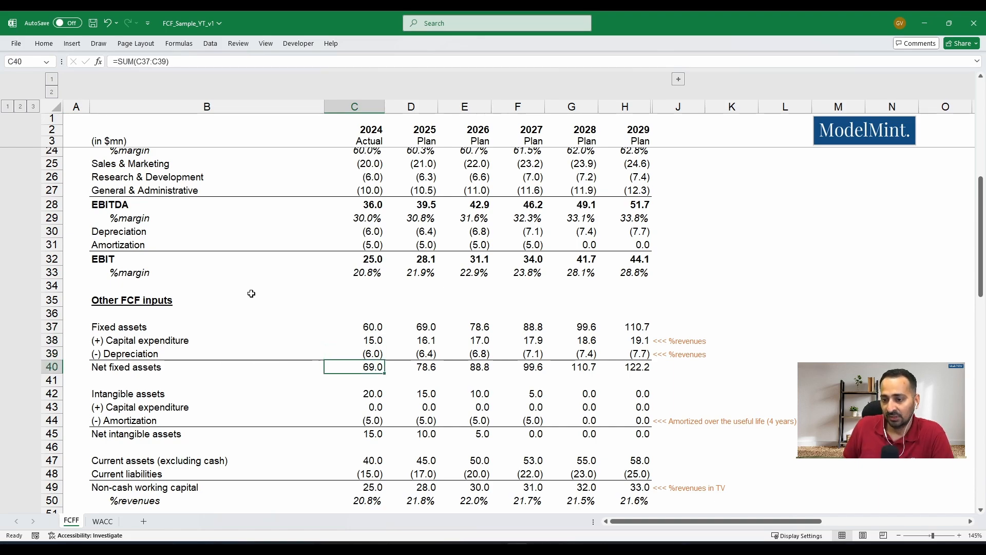
- Follow the net fixed assets formulas in row 40 across the plan years to 2029
{"action": "key", "text": "Right"}
{"action": "key", "text": "Right"}
{"action": "key", "text": "Right"}
{"action": "key", "text": "Right"}
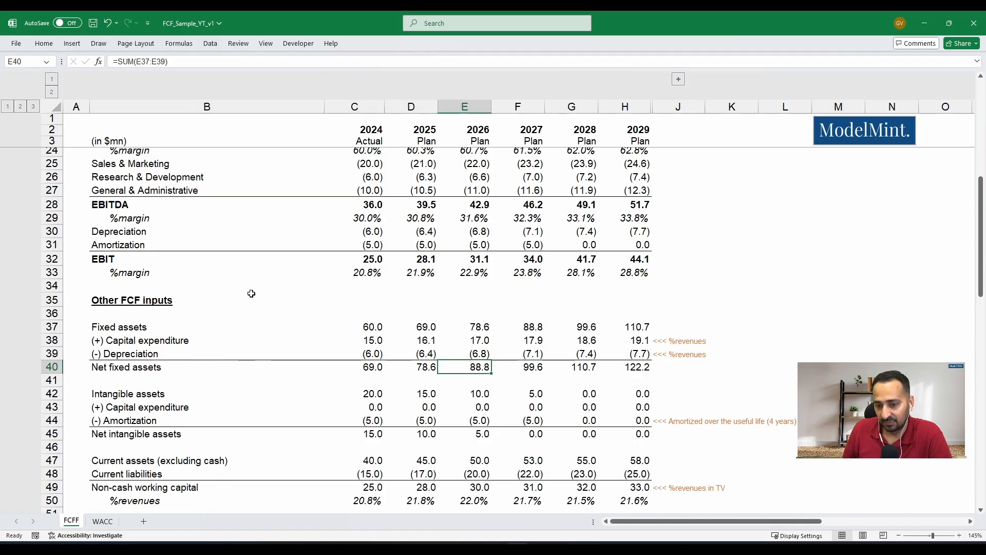
{"action": "key", "text": "Right"}
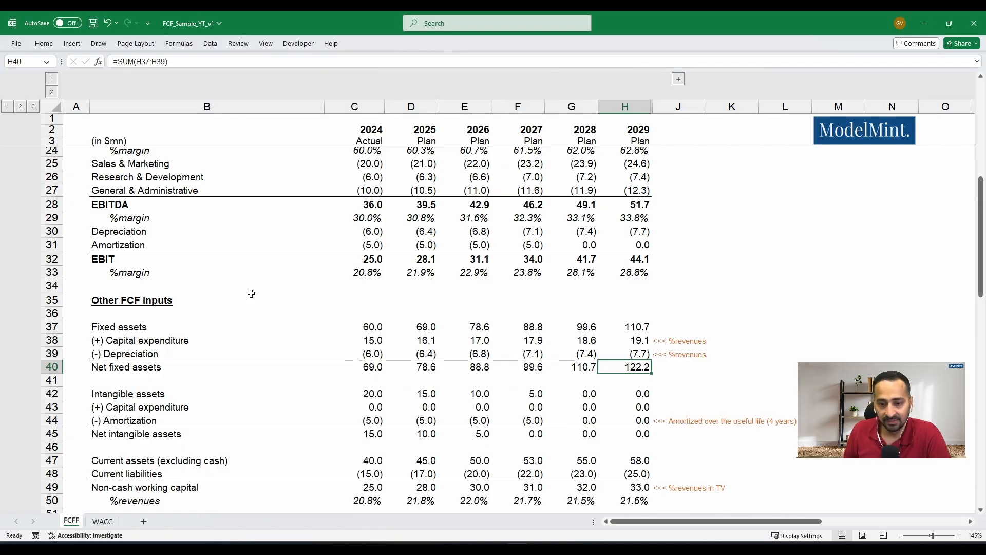
- Examine the 2024 intangible assets roll-forward down to the net intangible assets formula in C45
{"action": "key", "text": "Left"}
{"action": "key", "text": "Left"}
{"action": "key", "text": "Left"}
{"action": "key", "text": "Left"}
{"action": "key", "text": "Left"}
{"action": "key", "text": "Left"}
{"action": "key", "text": "Left"}
{"action": "key", "text": "Down"}
{"action": "key", "text": "Down"}
{"action": "key", "text": "Down"}
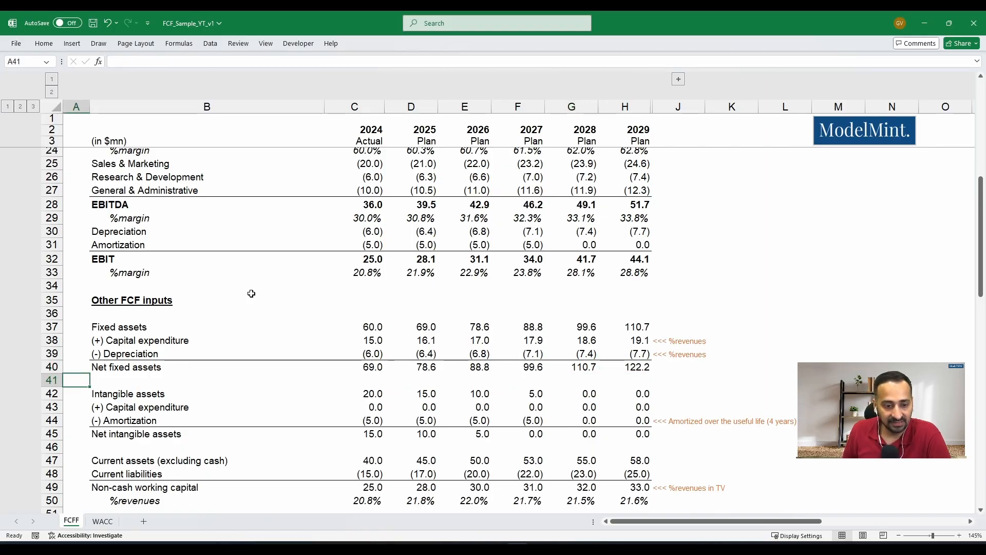
{"action": "key", "text": "Right"}
{"action": "key", "text": "Right"}
{"action": "key", "text": "Down"}
{"action": "key", "text": "Down"}
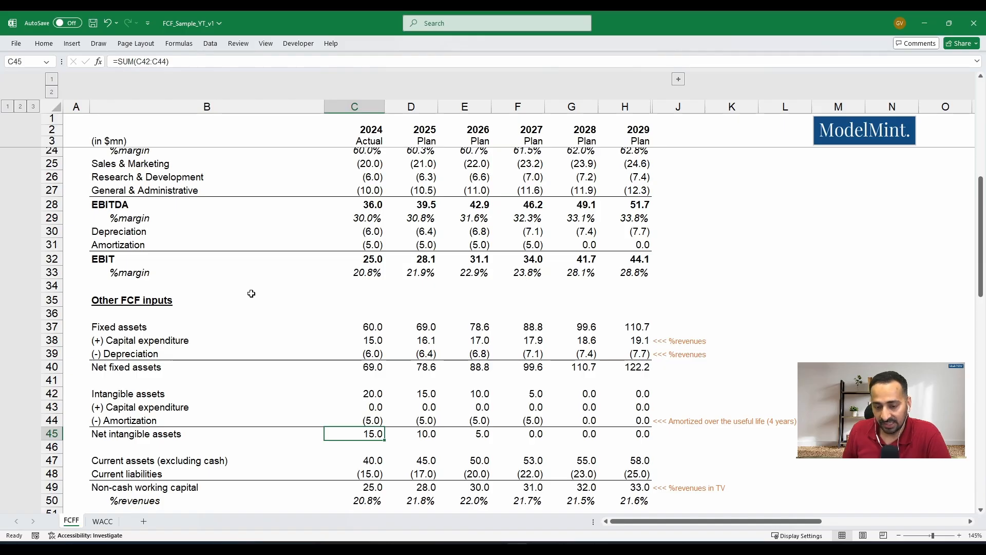
- Check the amortization in row 44 from 2024 to 2027 and select C44:F44 to see its four-year total
{"action": "key", "text": "Up"}
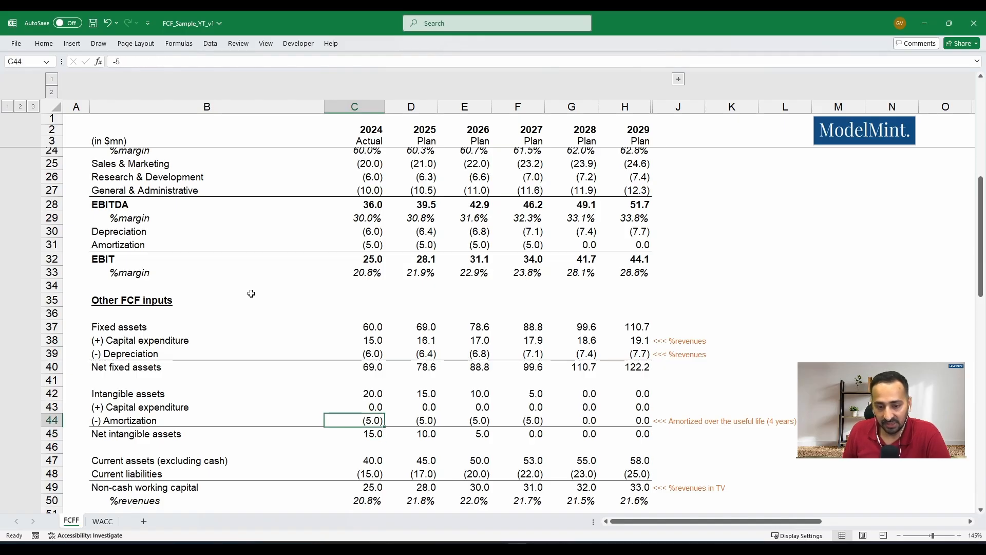
{"action": "key", "text": "Right"}
{"action": "key", "text": "Right"}
{"action": "key", "text": "Right"}
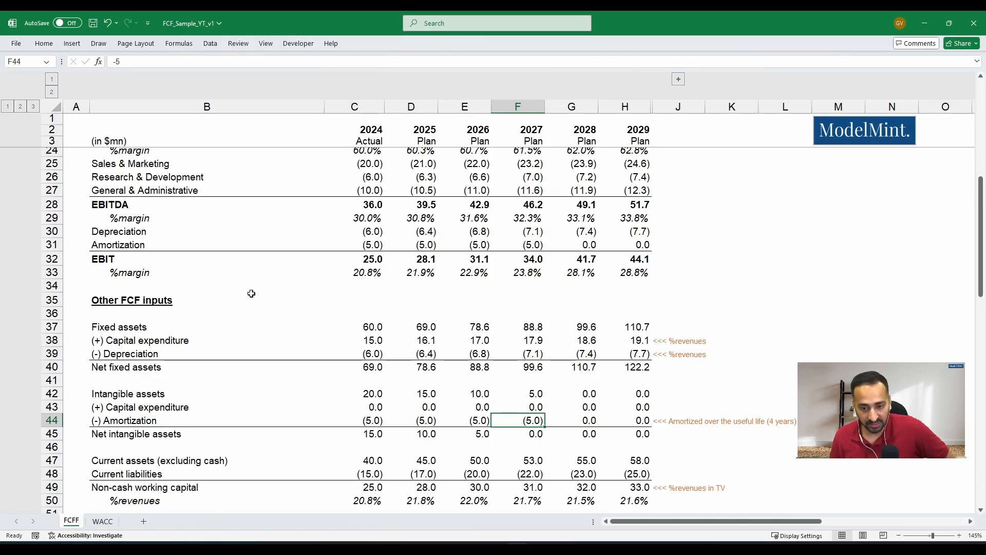
{"action": "key", "text": "Left"}
{"action": "key", "text": "Left"}
{"action": "key", "text": "Left"}
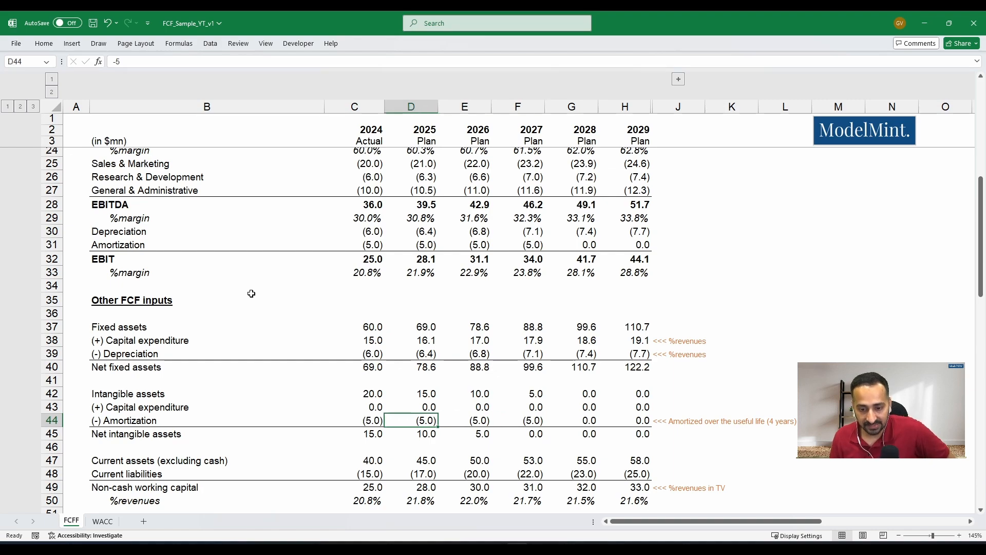
{"action": "key", "text": "shift+Right"}
{"action": "key", "text": "shift+Right"}
{"action": "key", "text": "shift+Right"}
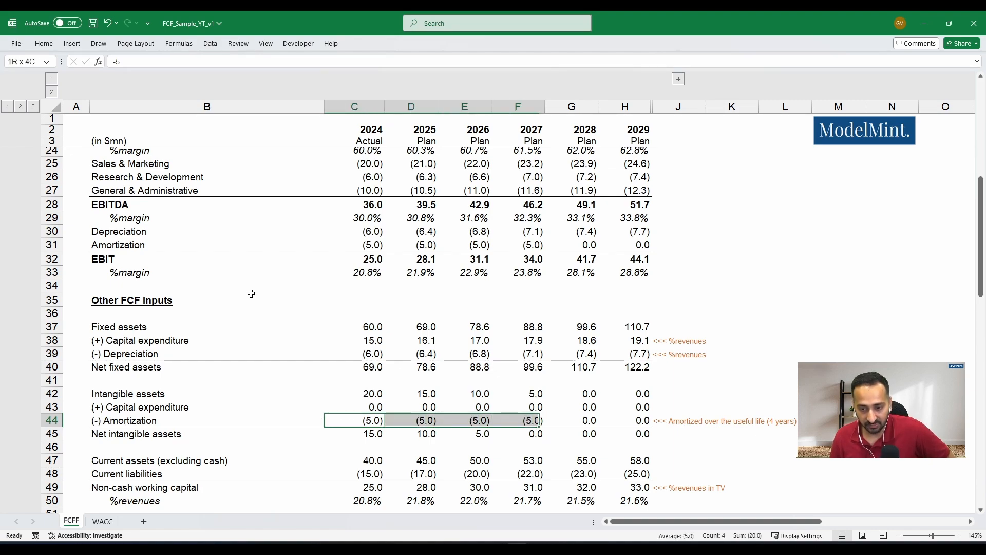
- Inspect net intangible assets through 2027 and the 2026 capital expenditure and amortization cells behind them
{"action": "key", "text": "Down"}
{"action": "key", "text": "Right"}
{"action": "key", "text": "Right"}
{"action": "key", "text": "Right"}
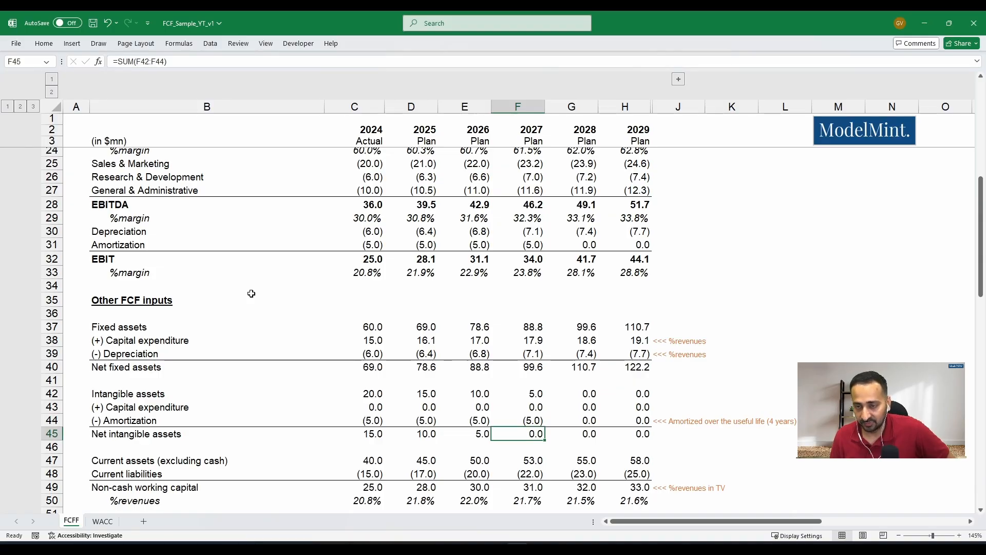
{"action": "key", "text": "Up"}
{"action": "key", "text": "Up"}
{"action": "key", "text": "Left"}
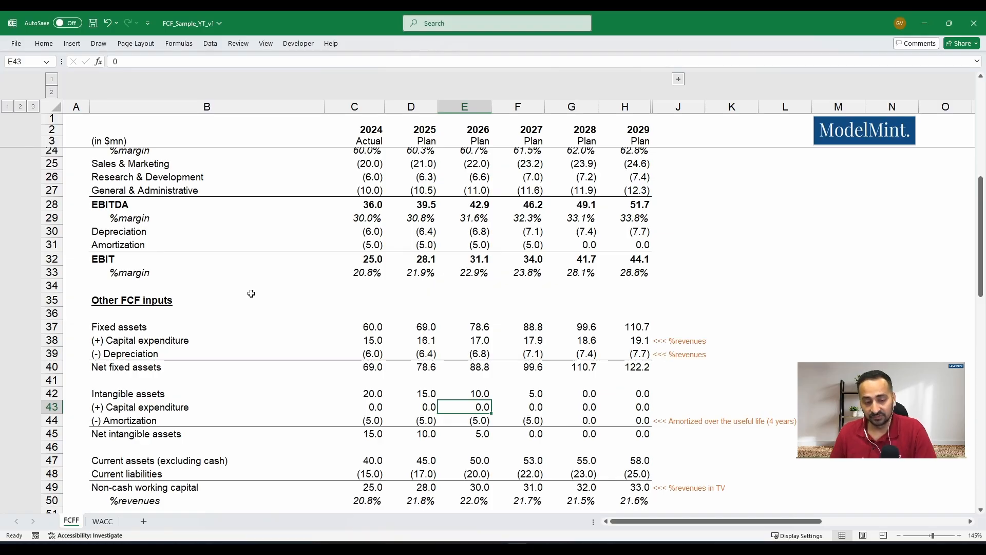
{"action": "key", "text": "Down"}
{"action": "key", "text": "Down"}
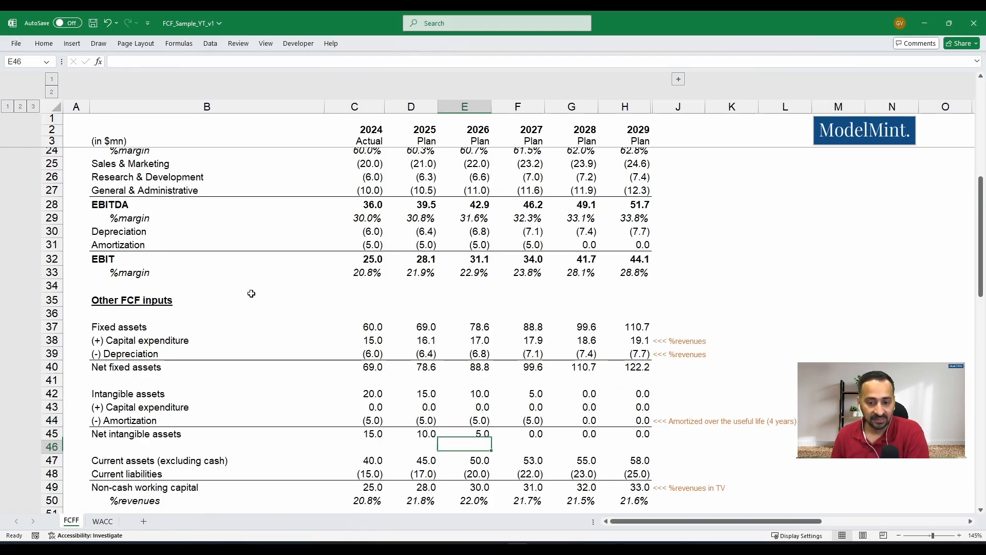
{"action": "key", "text": "Up"}
{"action": "key", "text": "Up"}
{"action": "key", "text": "Up"}
{"action": "key", "text": "Up"}
{"action": "key", "text": "Up"}
{"action": "key", "text": "Up"}
{"action": "key", "text": "Up"}
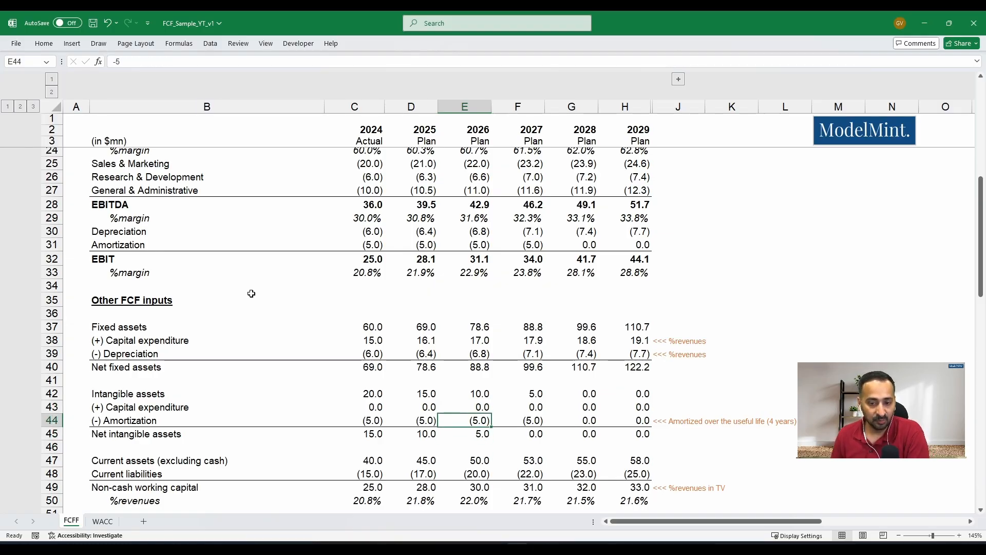
- Highlight both capital expenditure rows together, row 38 for fixed assets and row 43 for intangible assets
{"action": "key", "text": "Left"}
{"action": "key", "text": "Left"}
{"action": "key", "text": "Left"}
{"action": "key", "text": "Left"}
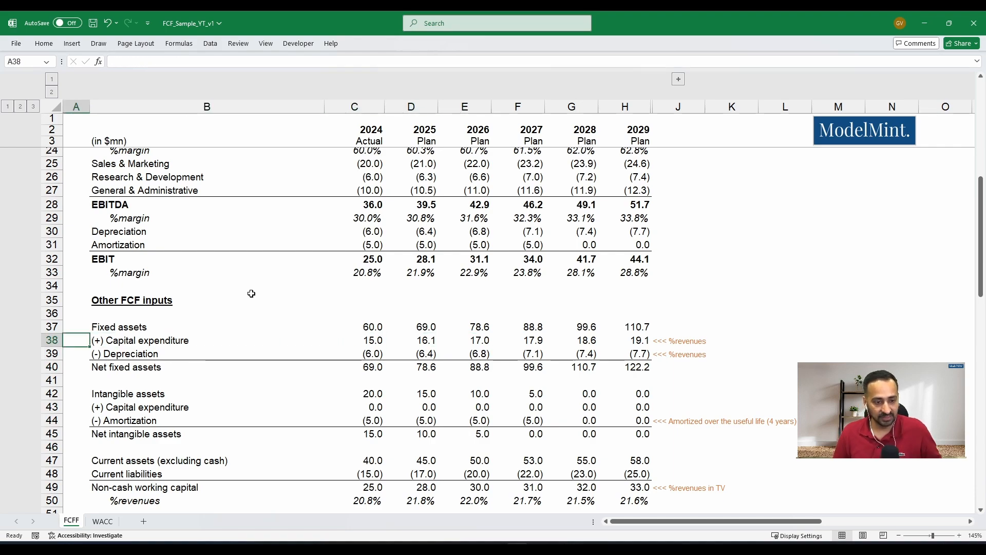
{"action": "key", "text": "shift+space"}
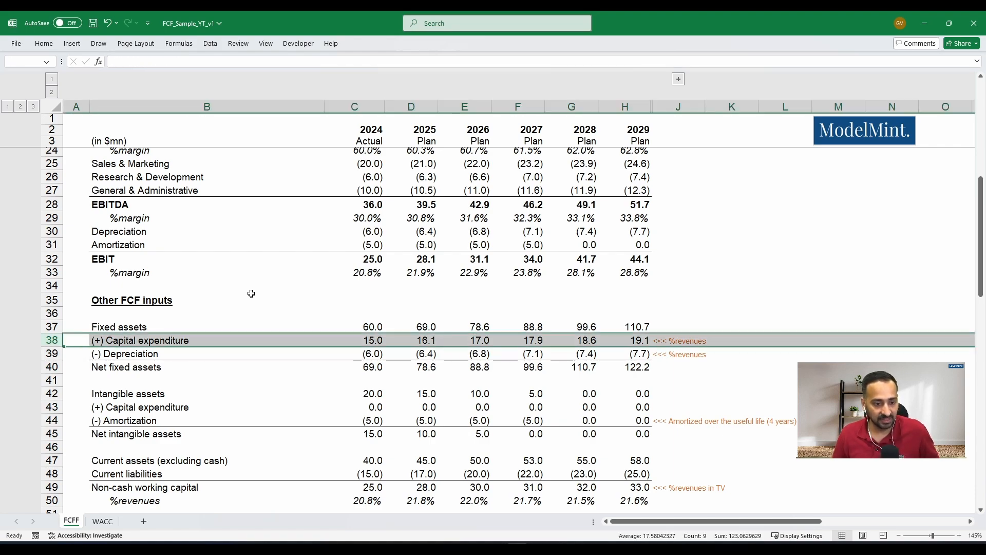
{"action": "left_click", "coordinate": [76, 407], "text": "ctrl"}
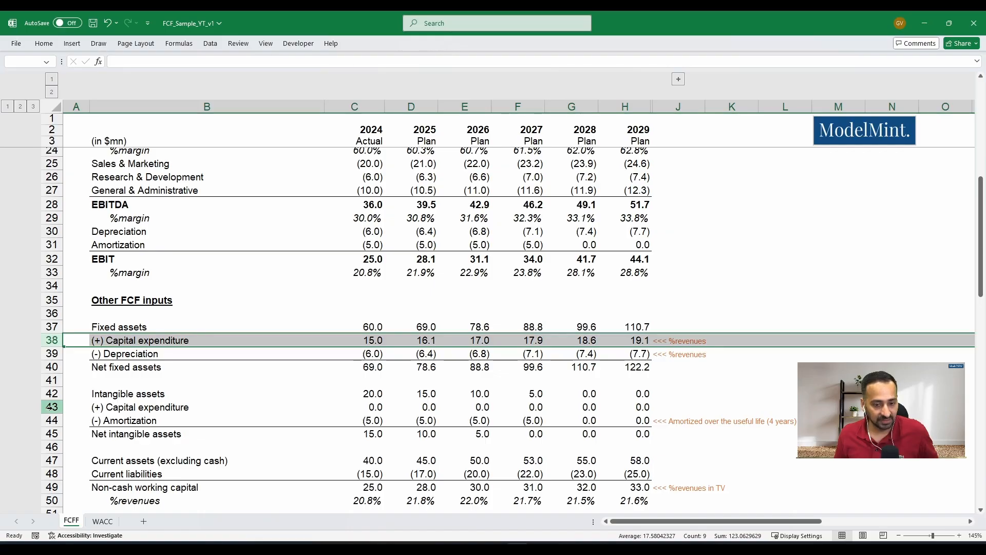
{"action": "key", "text": "shift+space"}
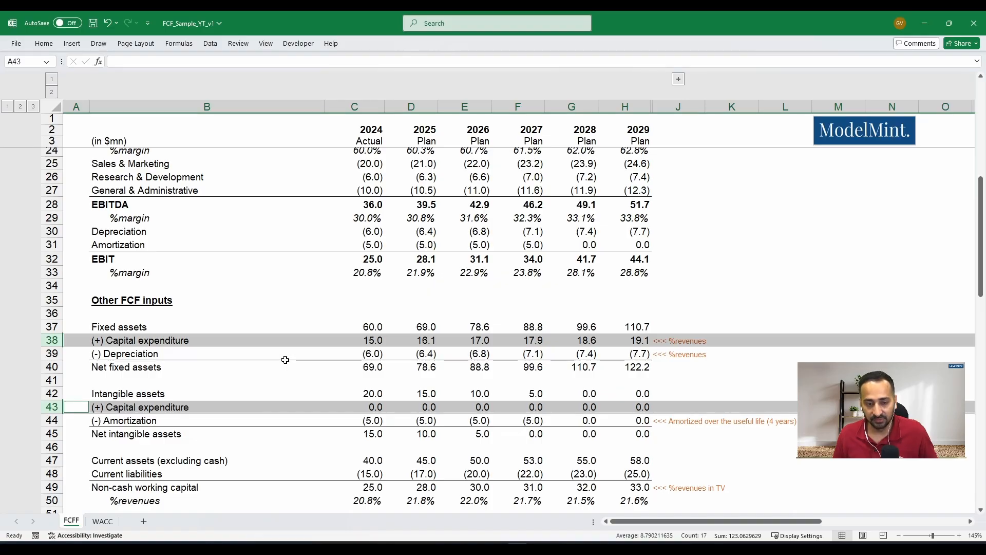
- Review the non-cash working capital in row 49 and its formulas from 2024 actual through the 2029 plan year
{"action": "scroll", "coordinate": [285, 355], "scroll_direction": "down", "scroll_amount": 1}
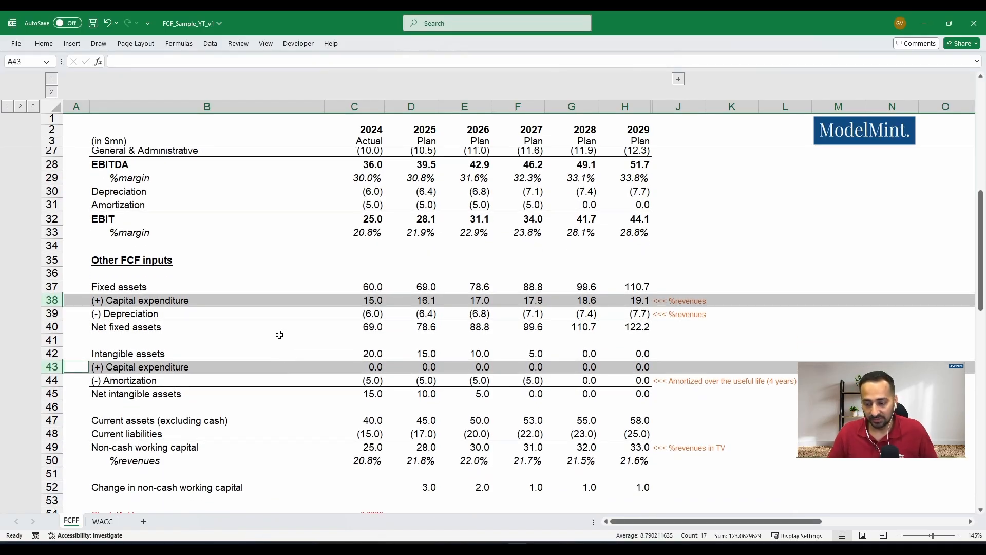
{"action": "scroll", "coordinate": [305, 331], "scroll_direction": "down", "scroll_amount": 2}
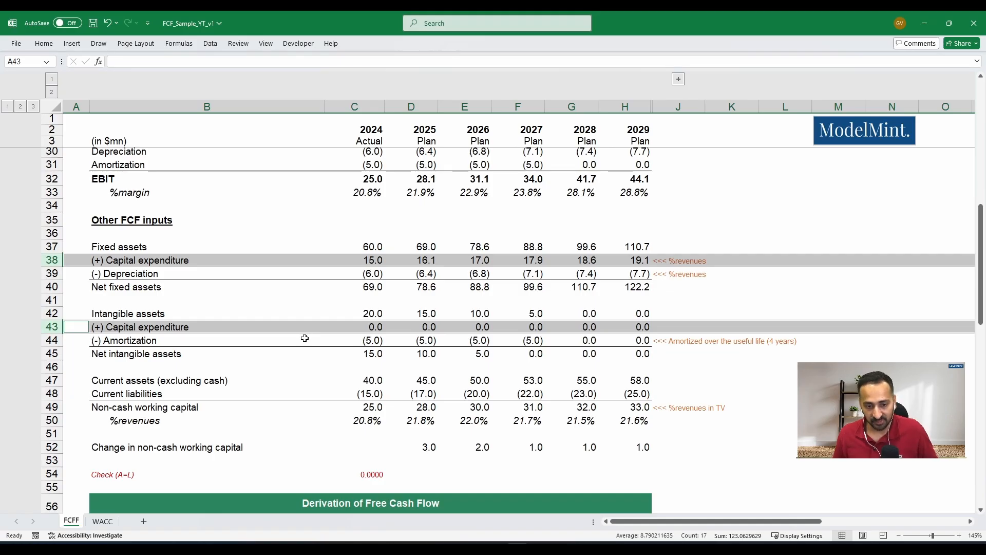
{"action": "scroll", "coordinate": [323, 337], "scroll_direction": "down", "scroll_amount": 1}
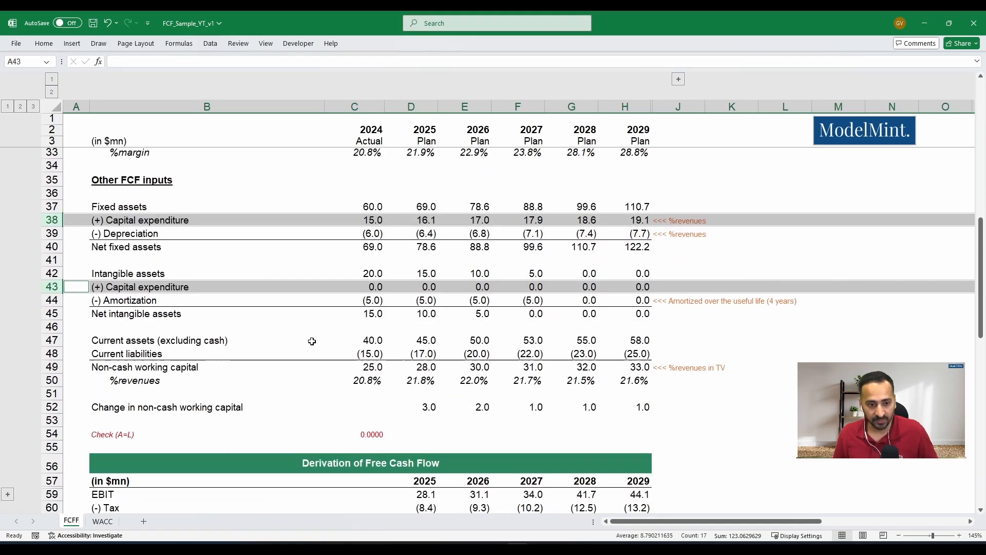
{"action": "left_click", "coordinate": [40, 368]}
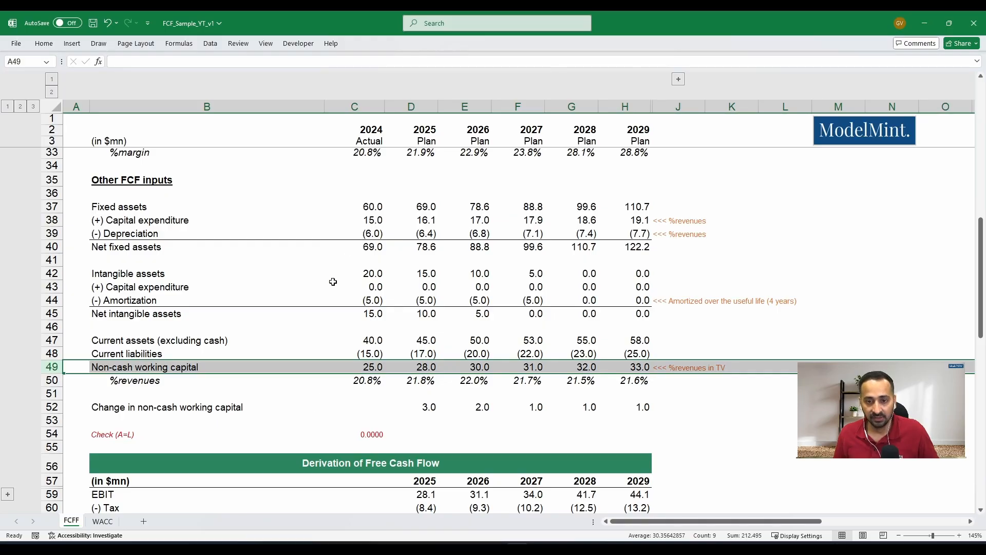
{"action": "left_click", "coordinate": [357, 369]}
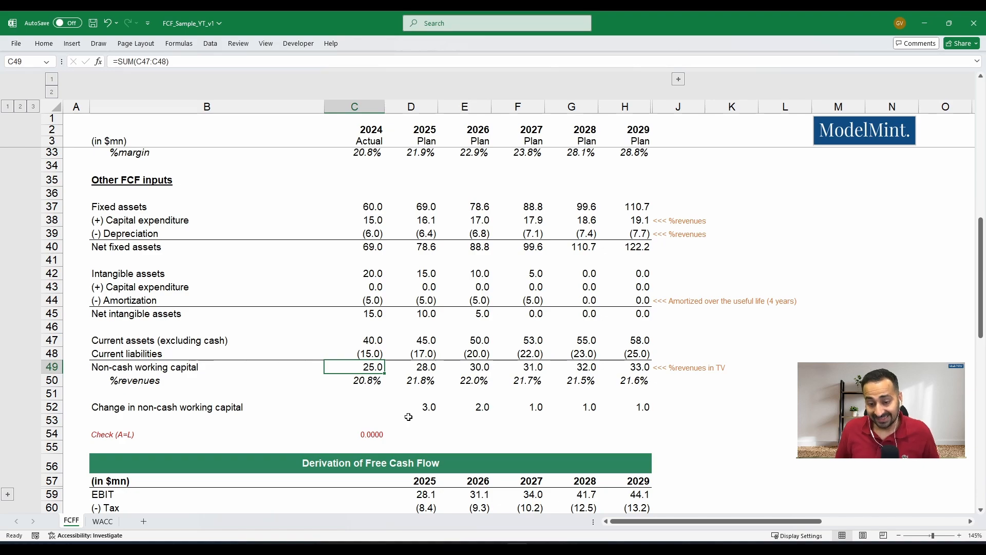
{"action": "key", "text": "Right"}
{"action": "key", "text": "Right"}
{"action": "key", "text": "Right"}
{"action": "key", "text": "Right"}
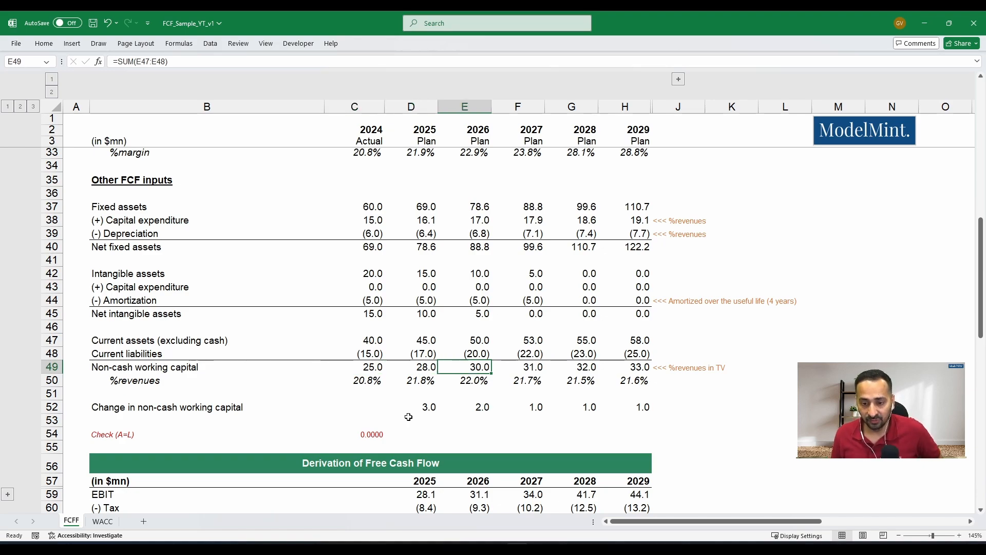
{"action": "key", "text": "Right"}
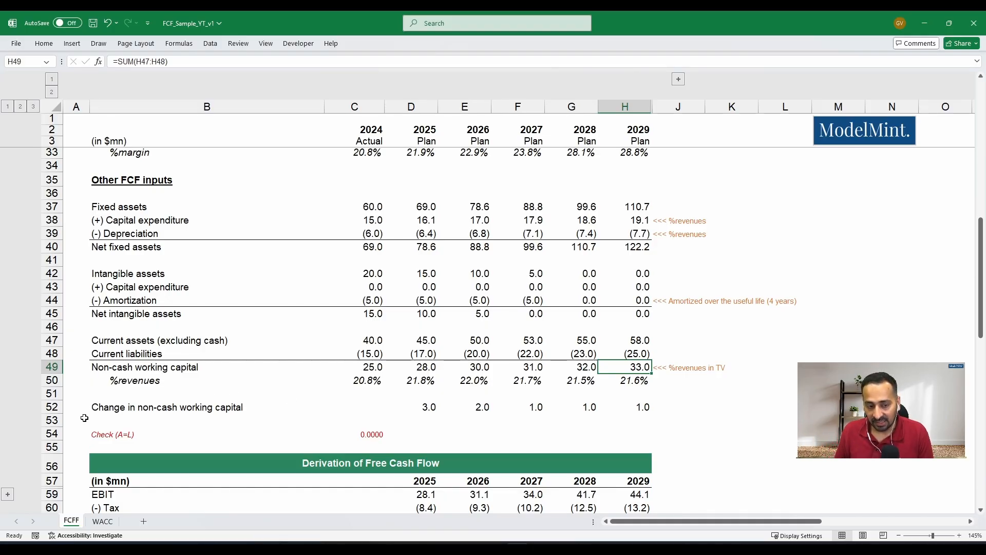
- Examine the change in non-cash working capital in row 52 from 2029 back to 2025
{"action": "scroll", "coordinate": [87, 418], "scroll_direction": "down", "scroll_amount": 1}
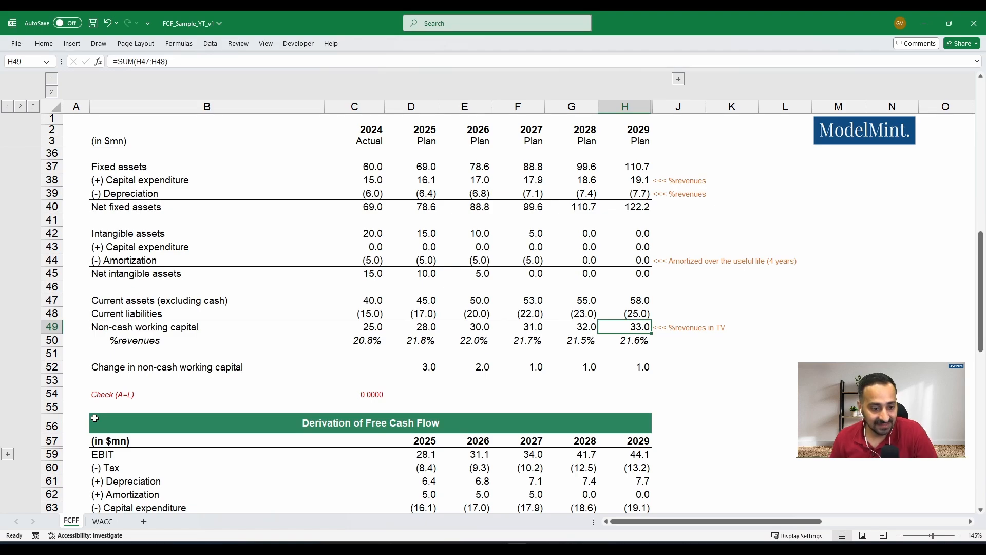
{"action": "key", "text": "Down"}
{"action": "key", "text": "Down"}
{"action": "key", "text": "Down"}
{"action": "key", "text": "Left"}
{"action": "key", "text": "Left"}
{"action": "key", "text": "Left"}
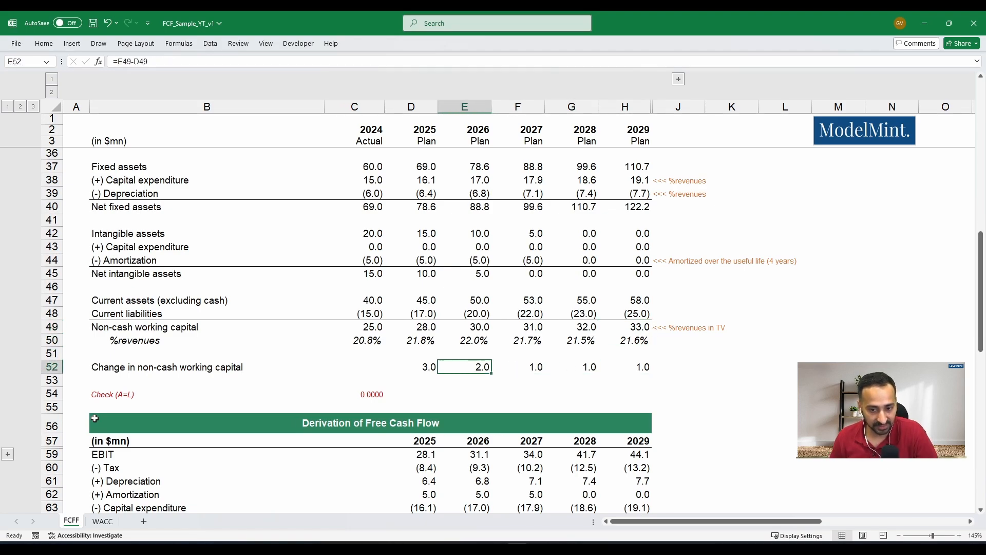
{"action": "key", "text": "Left"}
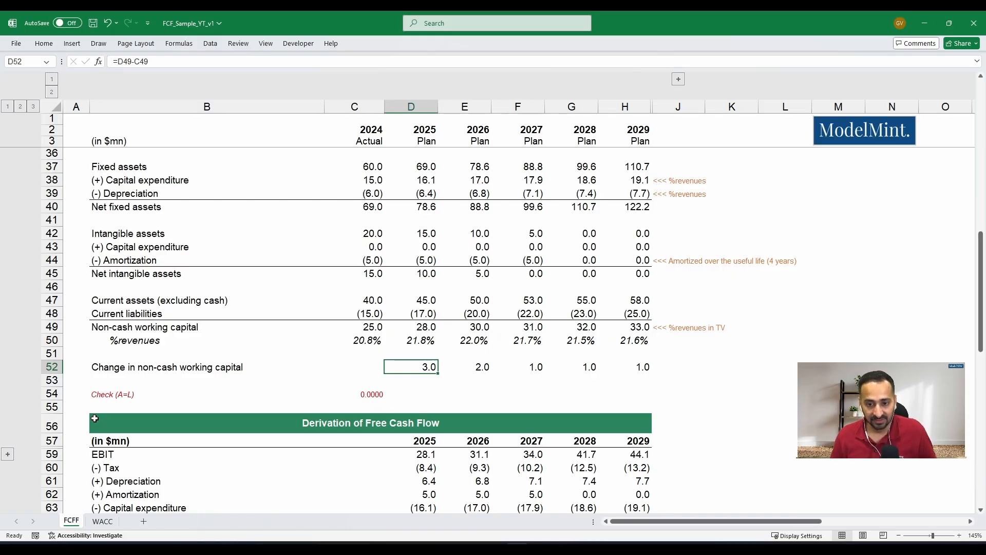
- Trace the cell references in the 2025 and 2026 change in non-cash working capital formulas, leaving them unedited, and continue to 2027
{"action": "key", "text": "F2"}
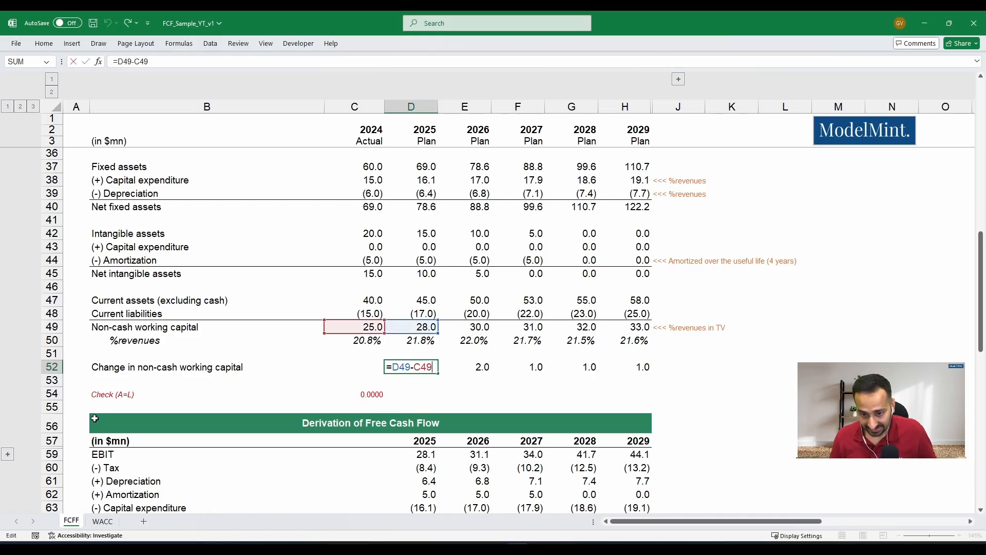
{"action": "key", "text": "Escape"}
{"action": "key", "text": "F2"}
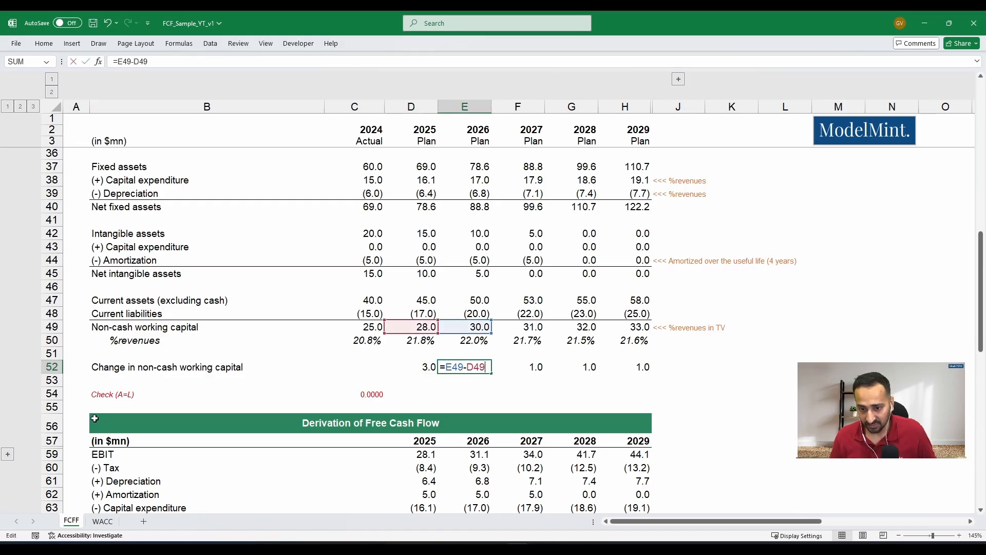
{"action": "key", "text": "Escape"}
{"action": "key", "text": "F2"}
{"action": "key", "text": "Escape"}
{"action": "key", "text": "F2"}
{"action": "key", "text": "Tab"}
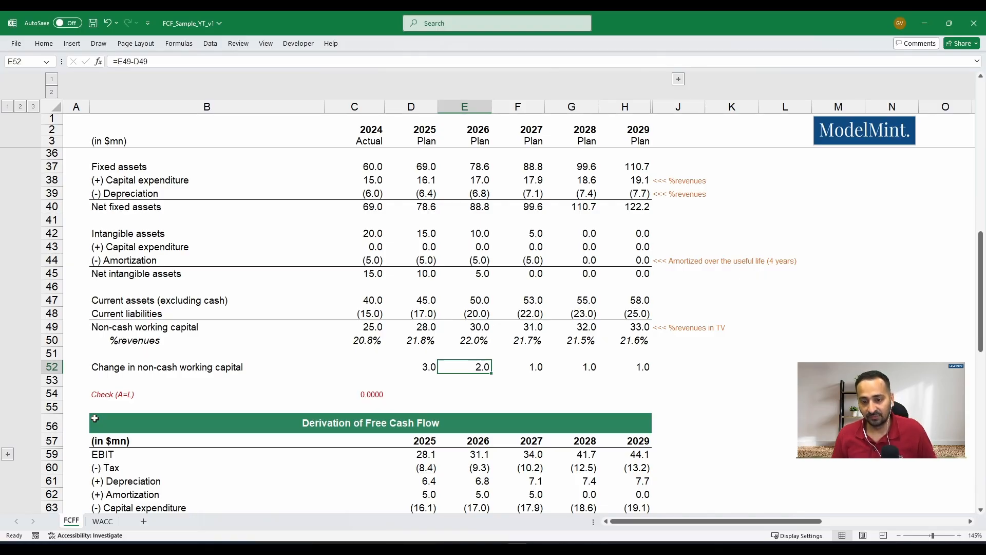
{"action": "key", "text": "Tab"}
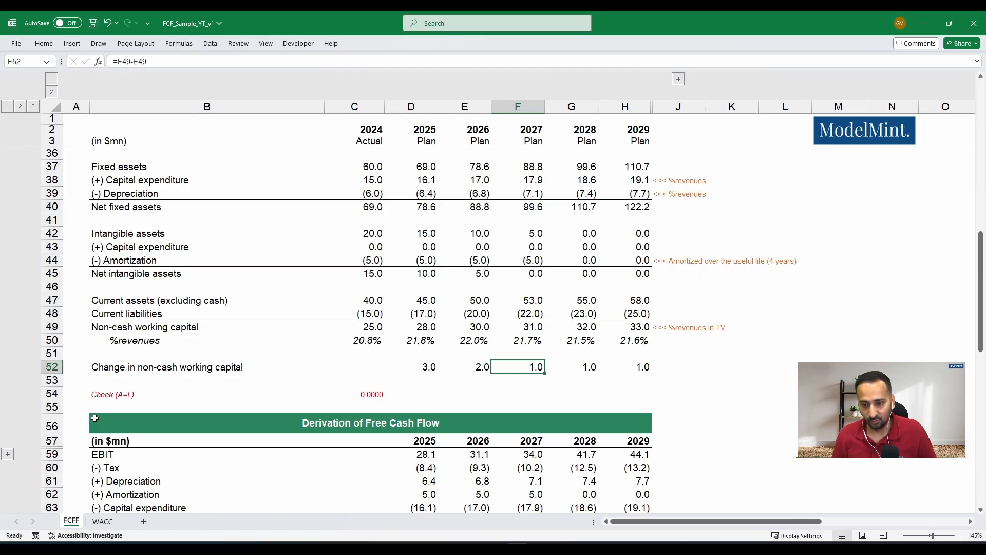
- Examine the change in non-cash working capital for 2027 to 2029 in row 52 and the balance check formula in C54
{"action": "key", "text": "shift+Right"}
{"action": "key", "text": "shift+Right"}
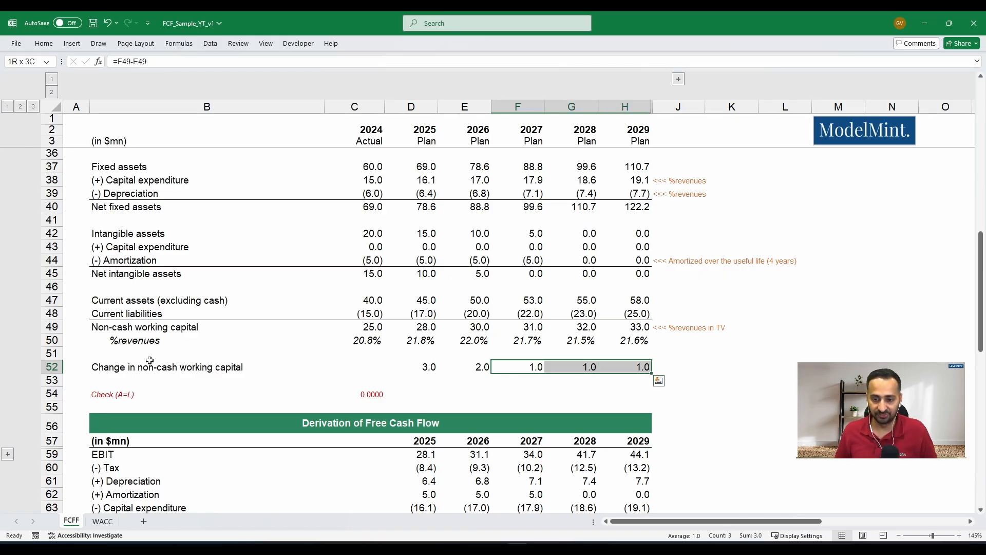
{"action": "scroll", "coordinate": [290, 276], "scroll_direction": "down", "scroll_amount": 1}
{"action": "scroll", "coordinate": [108, 338], "scroll_direction": "down", "scroll_amount": 3}
{"action": "left_click", "coordinate": [333, 237]}
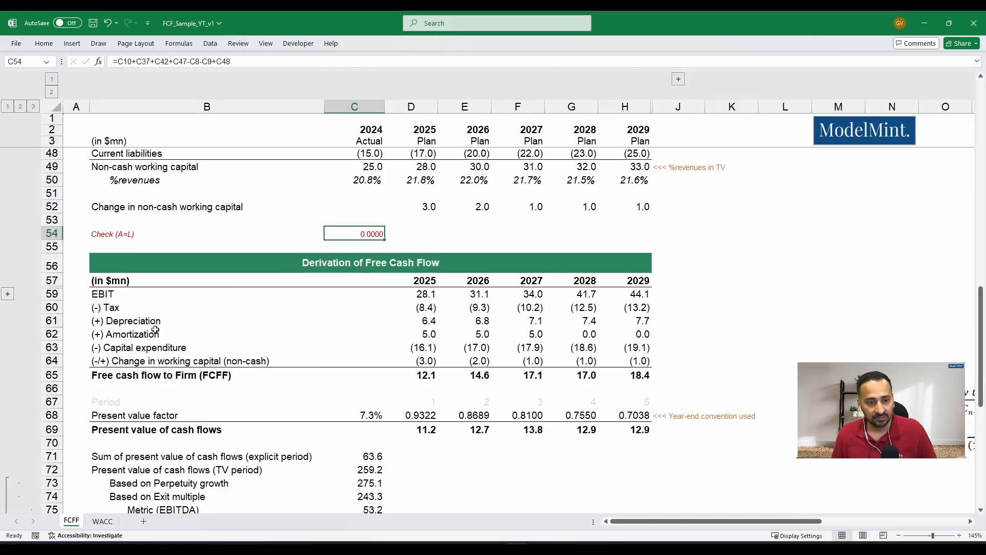
- Review the free cash flow derivation from EBIT in row 59 through the working capital change in row 64, including the FCFF line
{"action": "left_click_drag", "start_coordinate": [110, 295], "coordinate": [115, 359]}
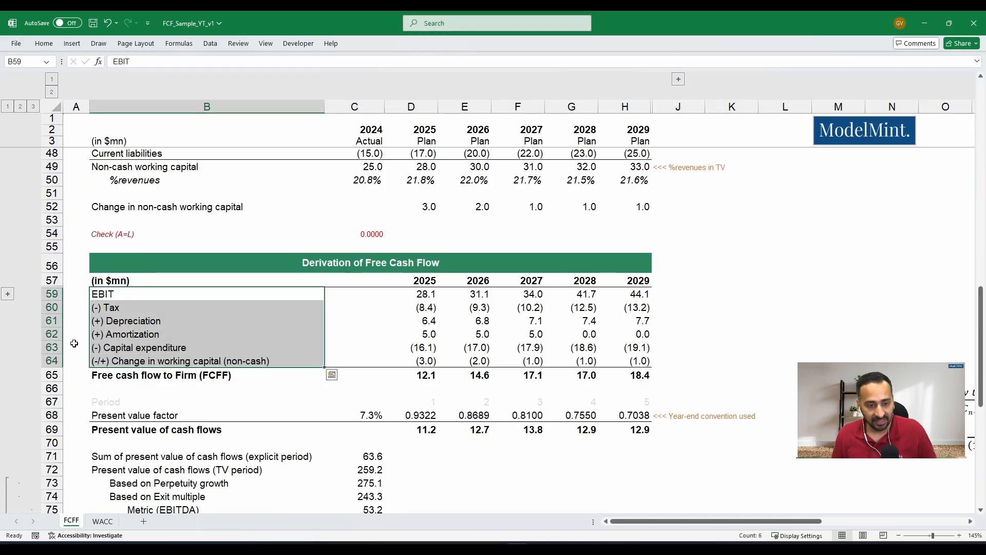
{"action": "left_click", "coordinate": [94, 378]}
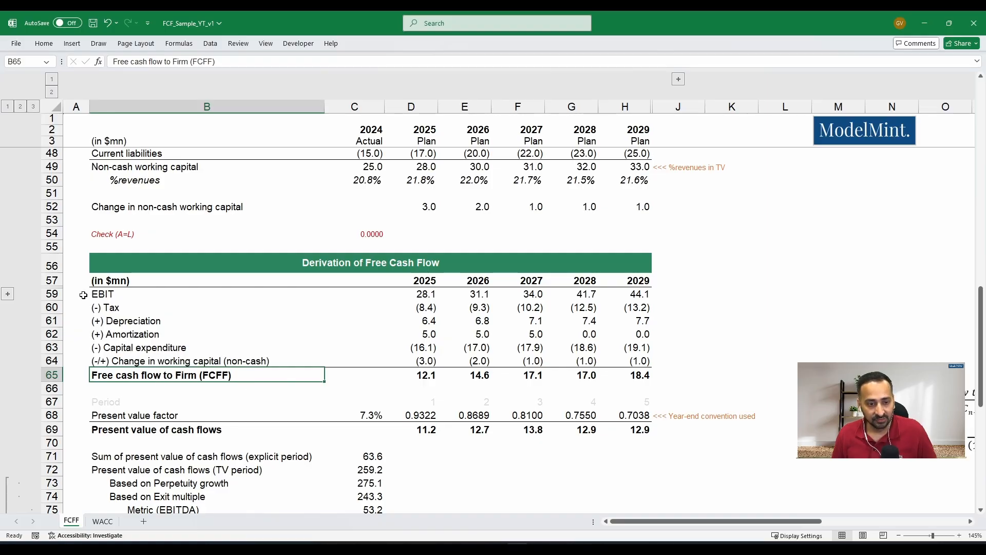
{"action": "left_click", "coordinate": [53, 293]}
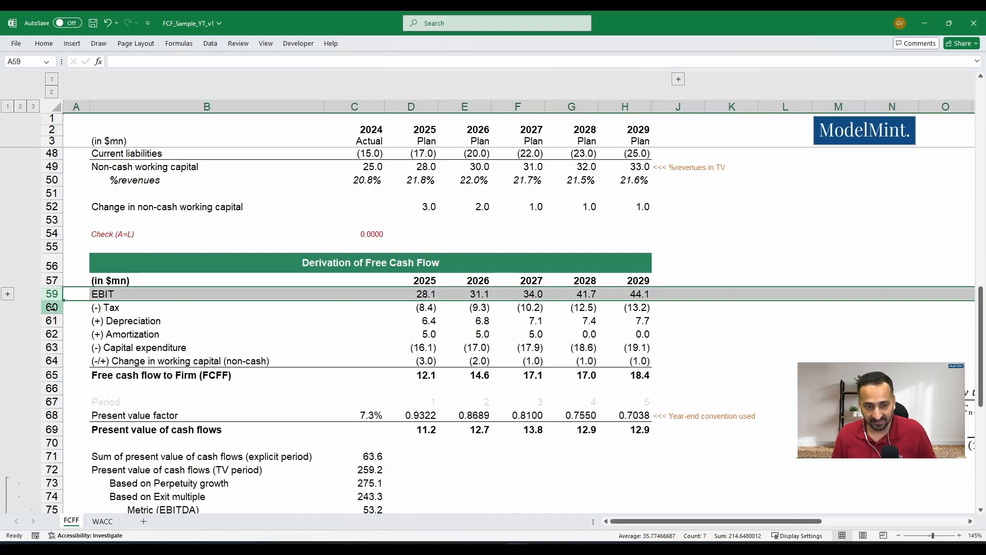
{"action": "left_click", "coordinate": [52, 307], "text": "ctrl"}
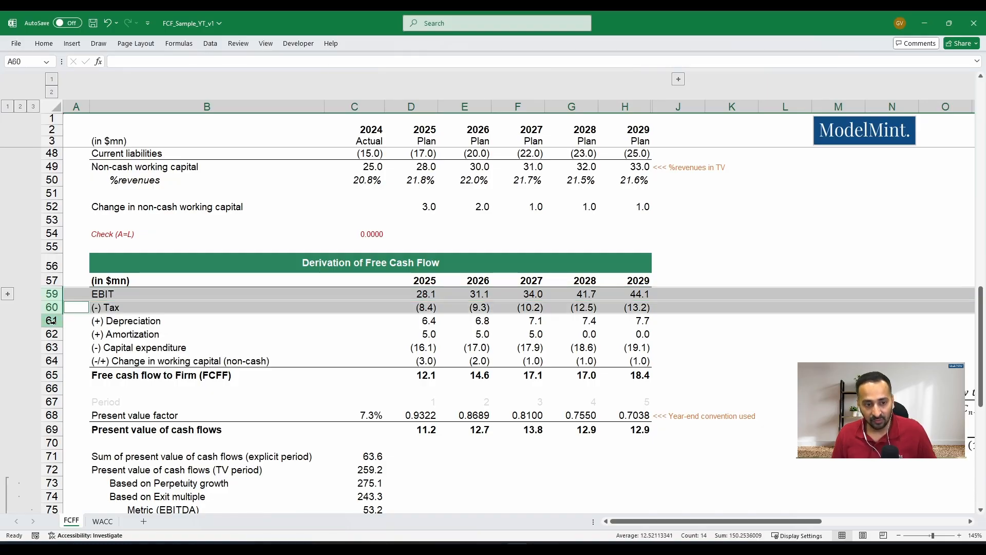
{"action": "left_click_drag", "start_coordinate": [53, 320], "coordinate": [57, 332]}
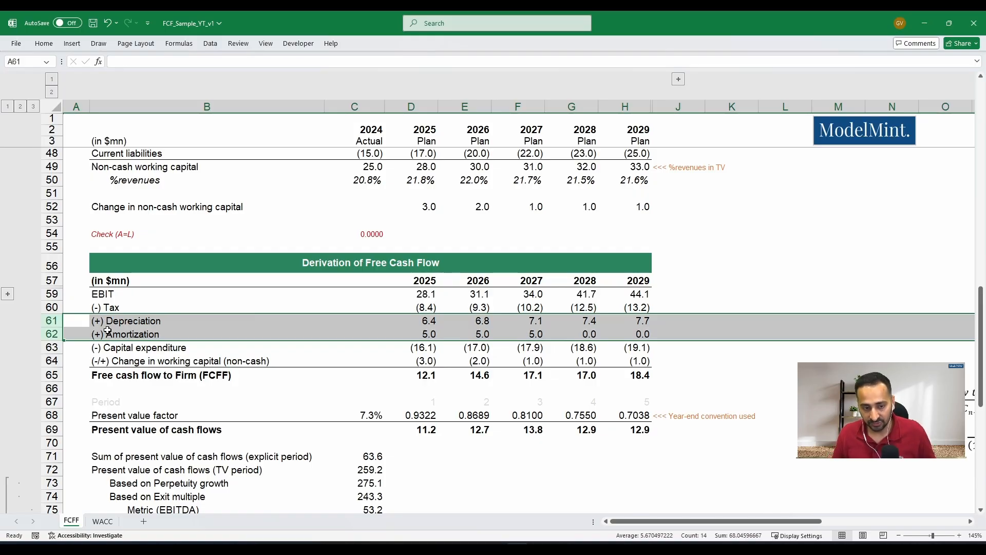
{"action": "left_click", "coordinate": [52, 348]}
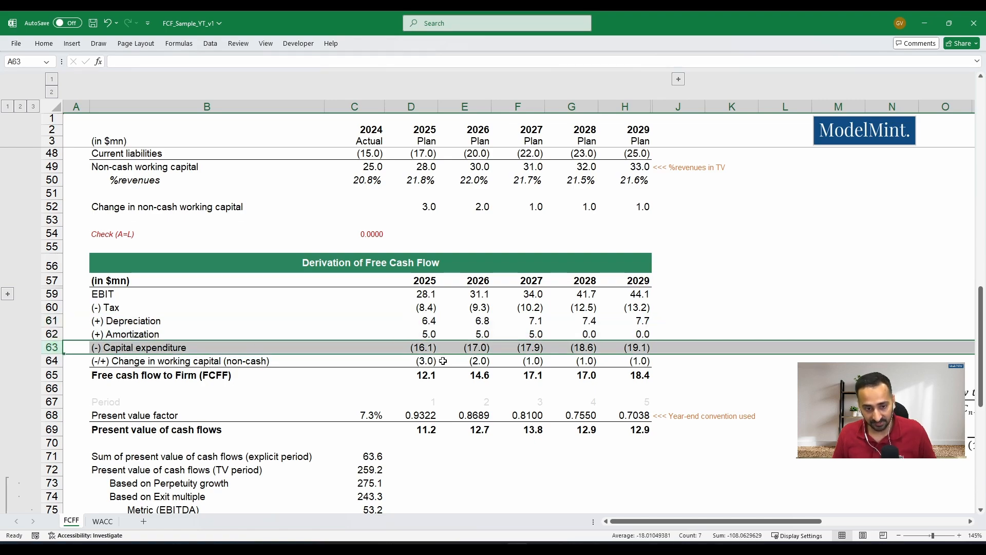
{"action": "left_click", "coordinate": [53, 361]}
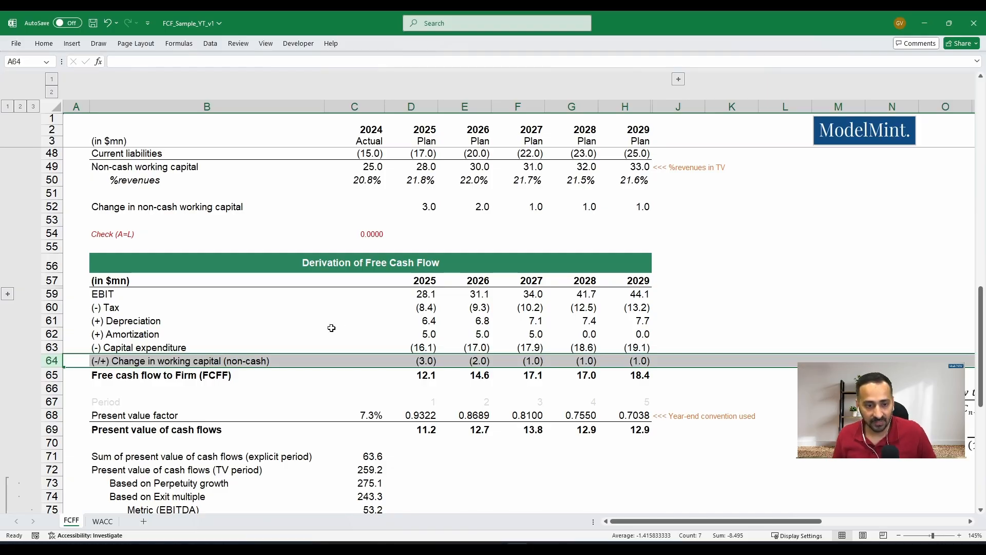
- Review the source rows for the derivation: EBIT in row 32, the Inputs block, and capital expenditure in row 38
{"action": "scroll", "coordinate": [372, 343], "scroll_direction": "up", "scroll_amount": 6}
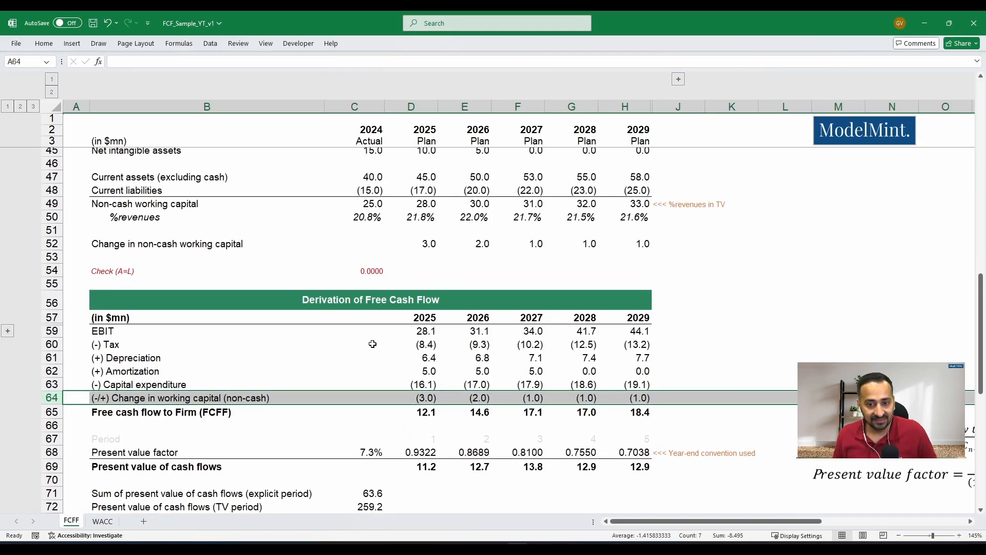
{"action": "scroll", "coordinate": [373, 343], "scroll_direction": "up", "scroll_amount": 1}
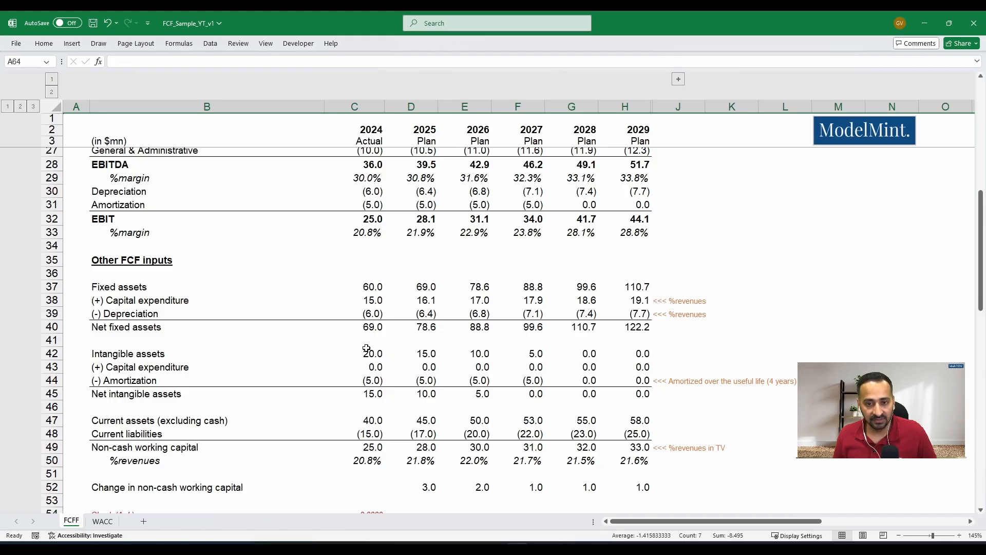
{"action": "left_click", "coordinate": [53, 219]}
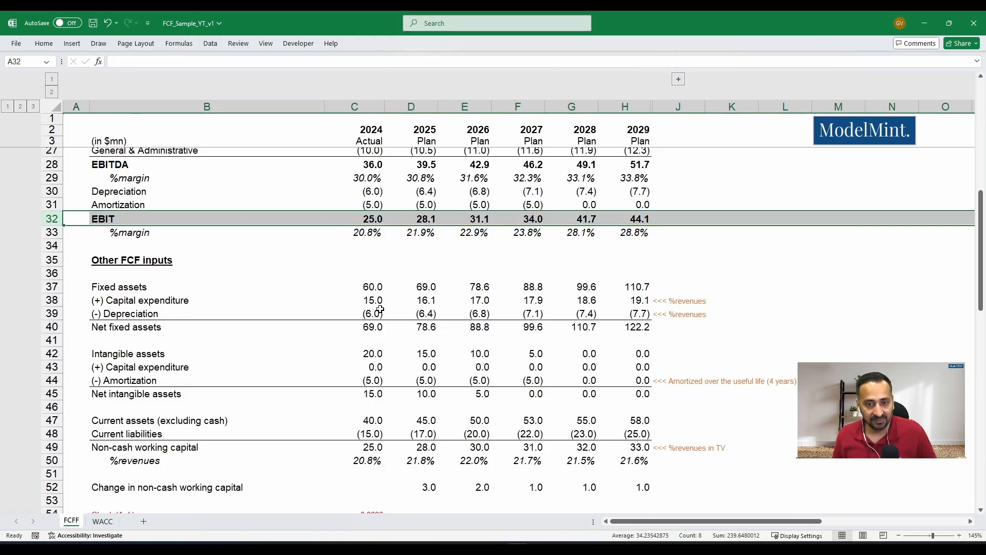
{"action": "scroll", "coordinate": [381, 310], "scroll_direction": "up", "scroll_amount": 4}
{"action": "scroll", "coordinate": [381, 310], "scroll_direction": "up", "scroll_amount": 4}
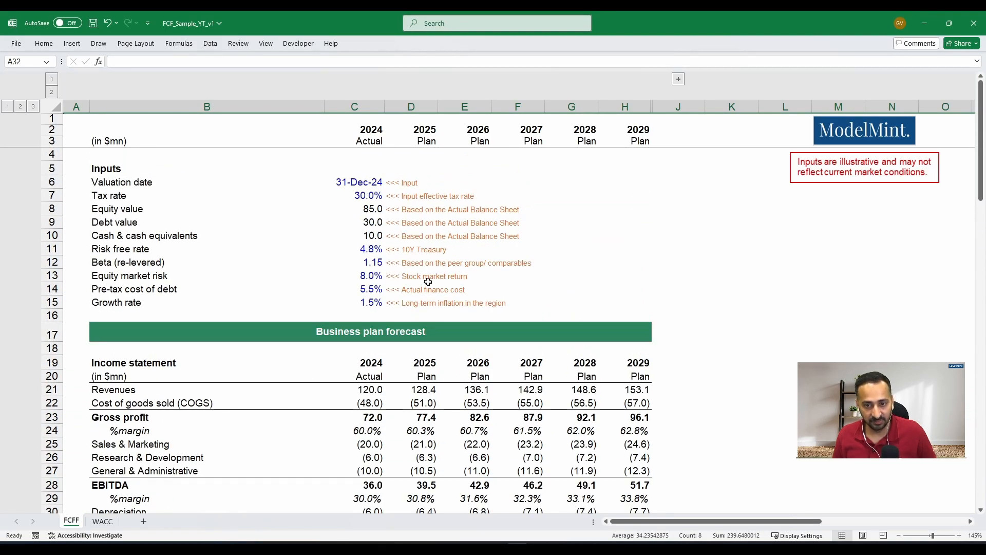
{"action": "scroll", "coordinate": [423, 296], "scroll_direction": "down", "scroll_amount": 8}
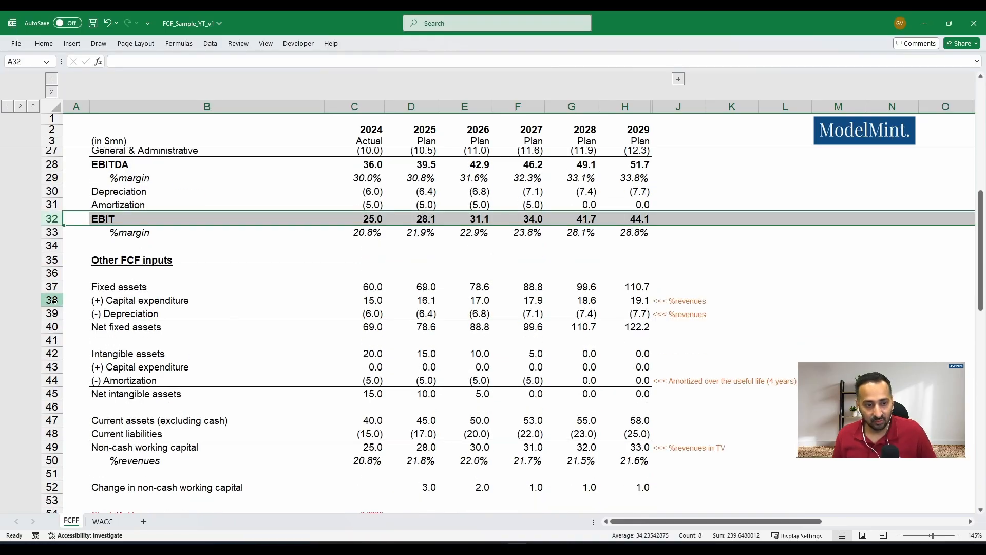
{"action": "left_click", "coordinate": [54, 300]}
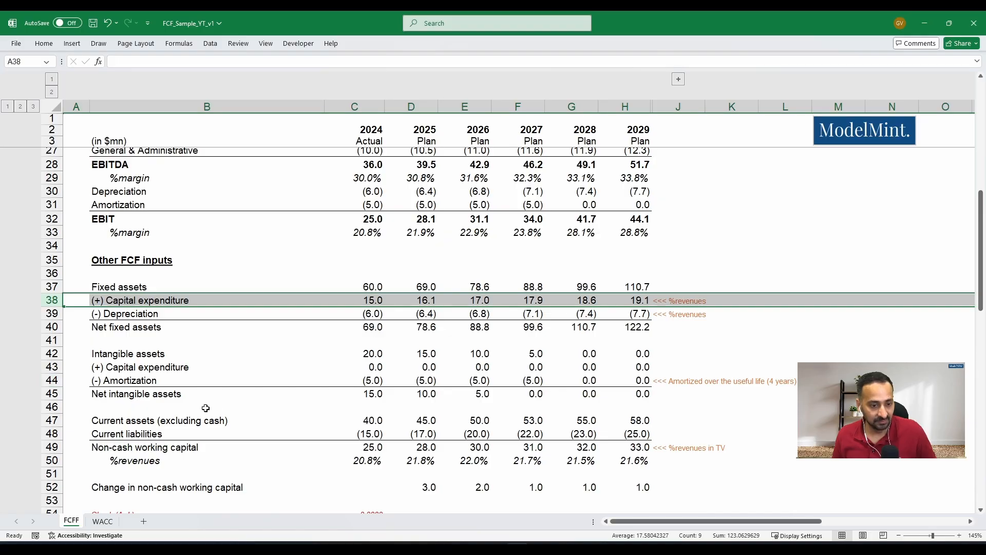
- Trace the 2025 EBIT formula in D59 to its source in the income statement, leaving it unedited
{"action": "scroll", "coordinate": [186, 414], "scroll_direction": "down", "scroll_amount": 2}
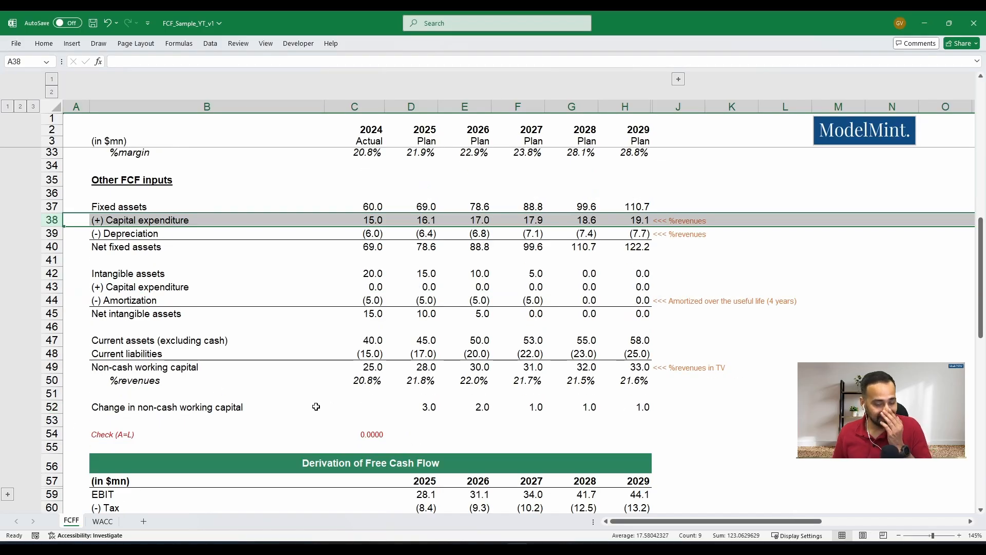
{"action": "scroll", "coordinate": [401, 386], "scroll_direction": "down", "scroll_amount": 3}
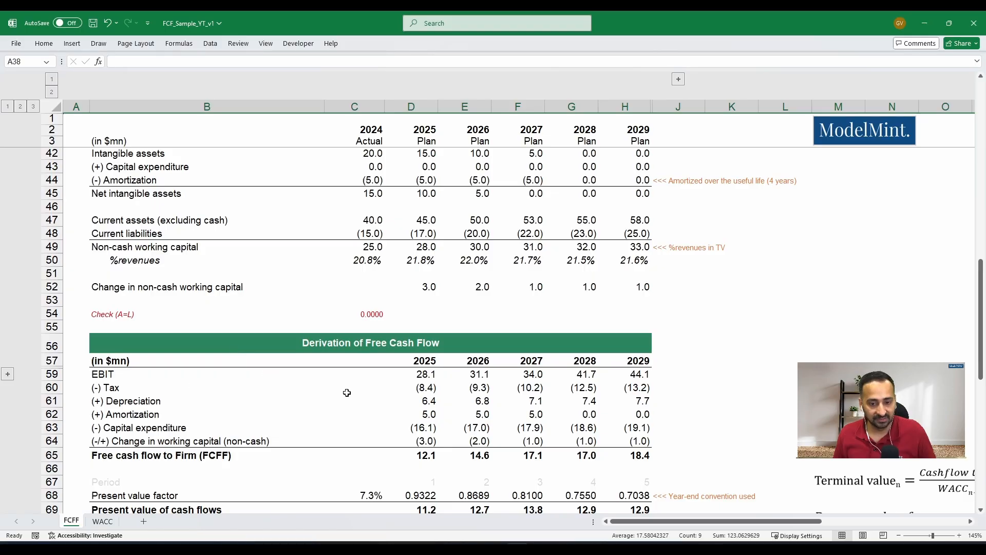
{"action": "left_click", "coordinate": [397, 373]}
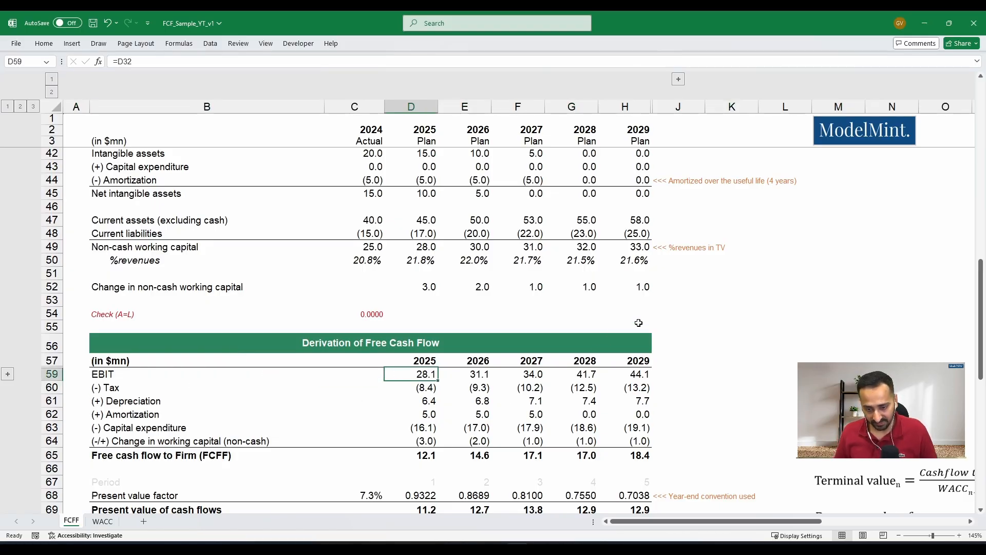
{"action": "key", "text": "F2"}
{"action": "scroll", "coordinate": [570, 330], "scroll_direction": "up", "scroll_amount": 5}
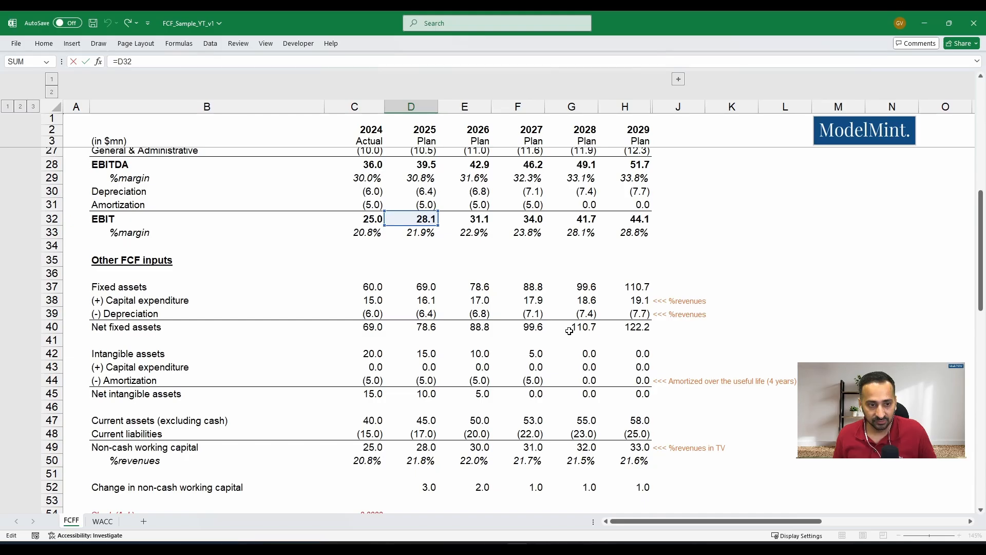
{"action": "key", "text": "Escape"}
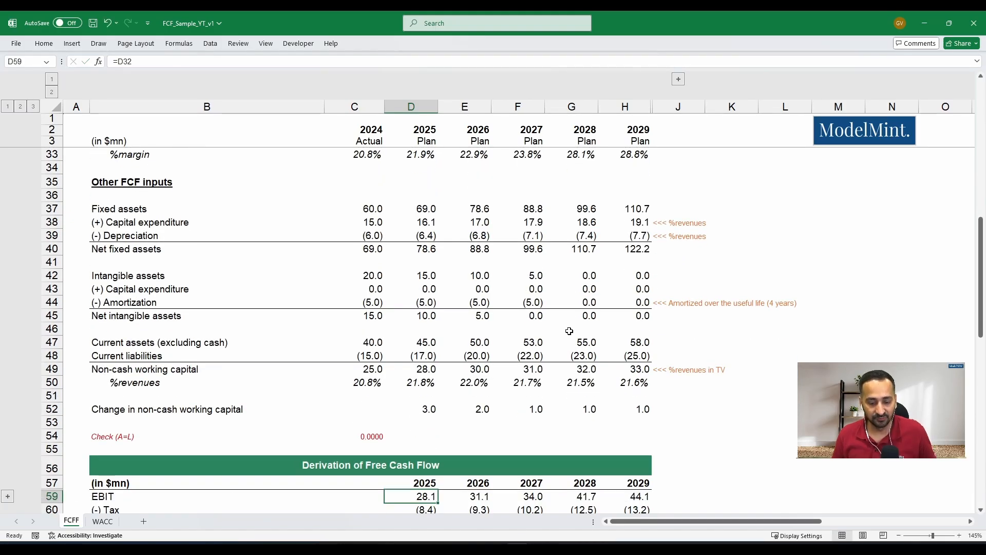
- Copy the 2025 EBIT formula in D59 across row 59 through 2029, pasting formulas only
{"action": "key", "text": "shift+Right"}
{"action": "key", "text": "shift+Right"}
{"action": "key", "text": "shift+Right"}
{"action": "key", "text": "shift+Right"}
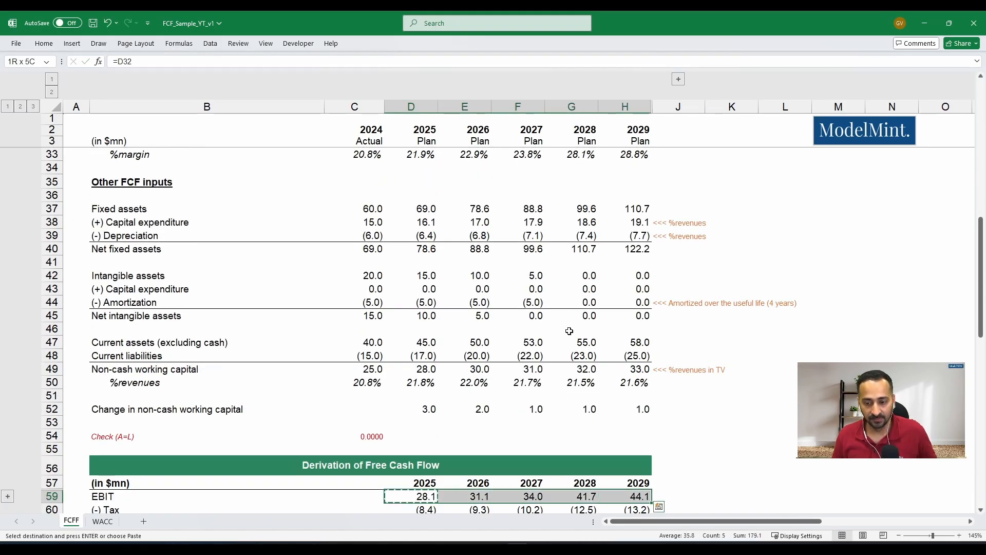
{"action": "key", "text": "ctrl+c"}
{"action": "key", "text": "alt"}
{"action": "key", "text": "e"}
{"action": "key", "text": "s"}
{"action": "key", "text": "f"}
{"action": "key", "text": "Return"}
- Trace the 2025 tax formula in D60 to the tax rate input in C7 and the EBIT in D59, leaving it unedited
{"action": "key", "text": "Down"}
{"action": "key", "text": "Down"}
{"action": "key", "text": "Down"}
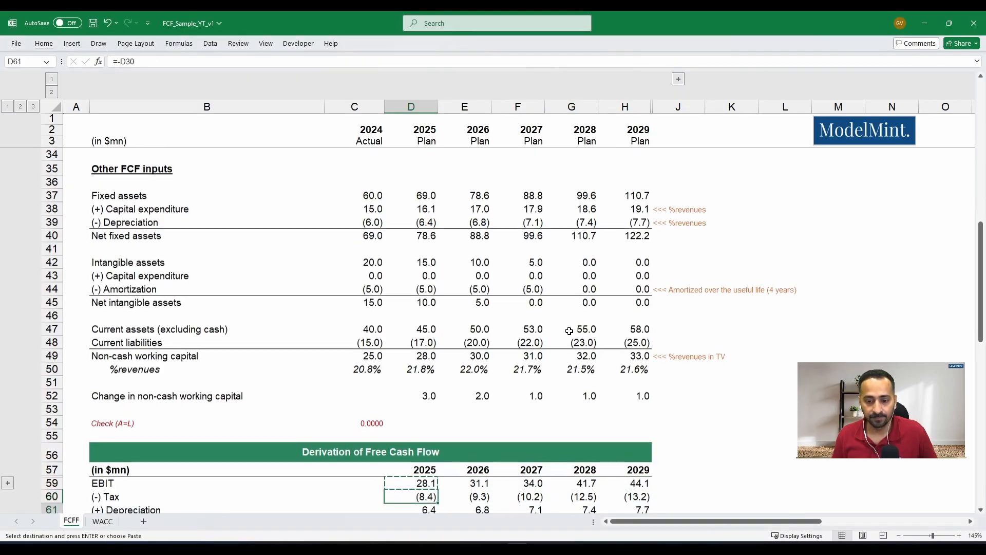
{"action": "key", "text": "Up"}
{"action": "key", "text": "Up"}
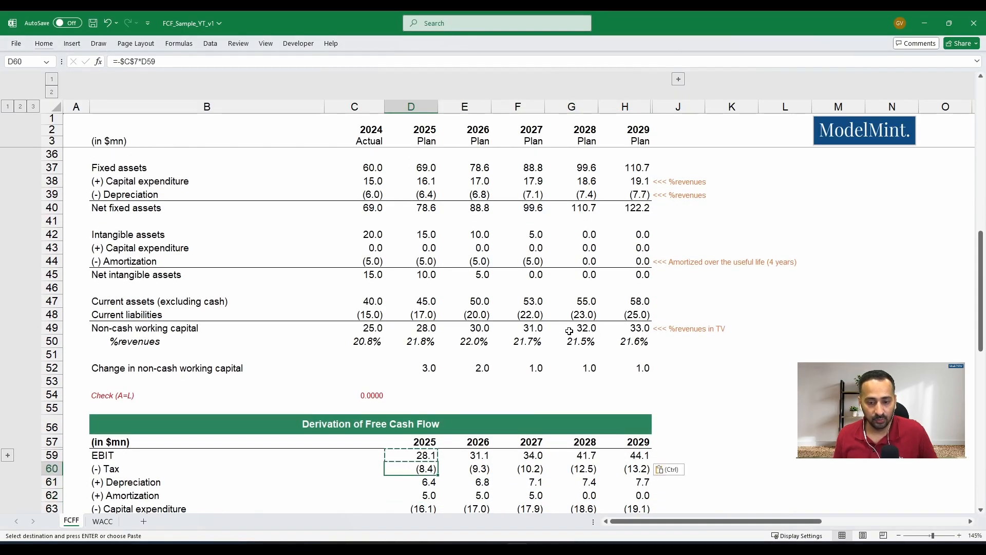
{"action": "key", "text": "F2"}
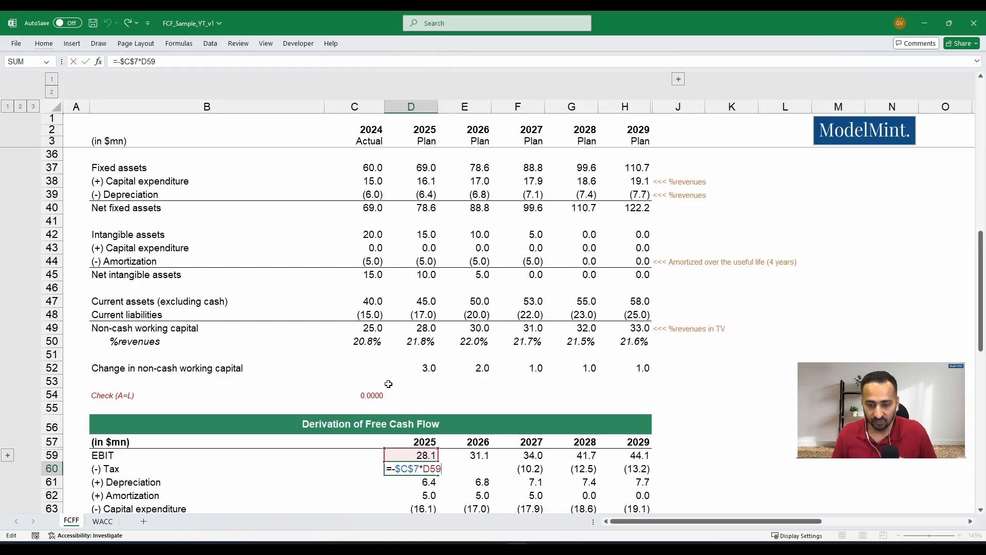
{"action": "scroll", "coordinate": [398, 358], "scroll_direction": "up", "scroll_amount": 7}
{"action": "scroll", "coordinate": [397, 358], "scroll_direction": "up", "scroll_amount": 4}
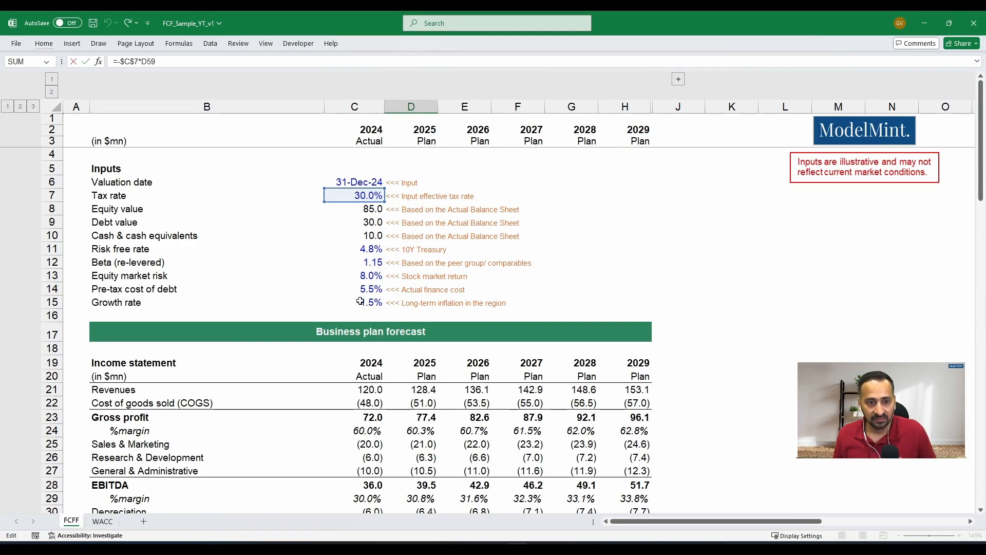
{"action": "scroll", "coordinate": [363, 206], "scroll_direction": "down", "scroll_amount": 13}
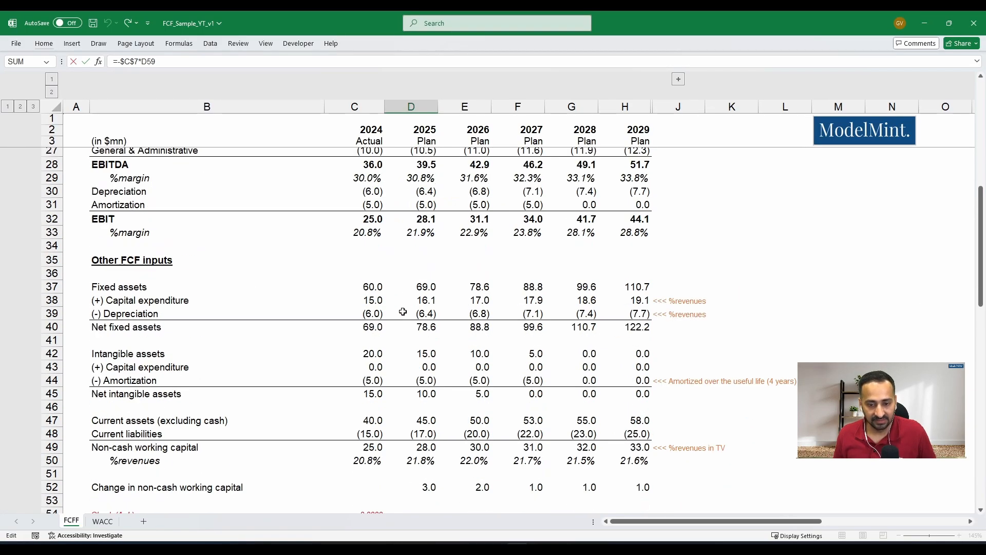
{"action": "key", "text": "ctrl+Return"}
{"action": "key", "text": "F2"}
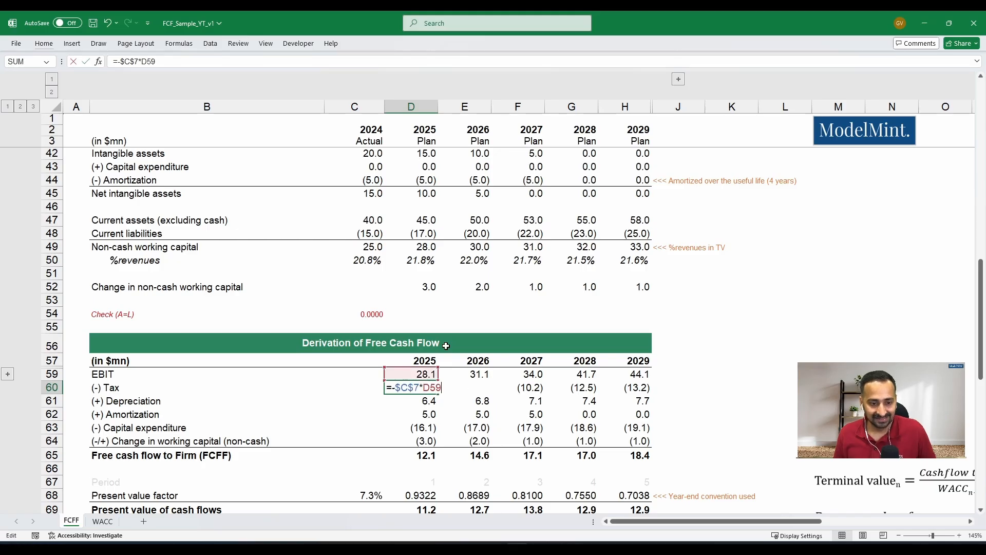
{"action": "key", "text": "Escape"}
- Copy the 2025 tax formula in D60 across row 60 through 2029, pasting formulas only
{"action": "key", "text": "ctrl+c"}
{"action": "key", "text": "shift+Right"}
{"action": "key", "text": "shift+Right"}
{"action": "key", "text": "shift+Right"}
{"action": "key", "text": "shift+Right"}
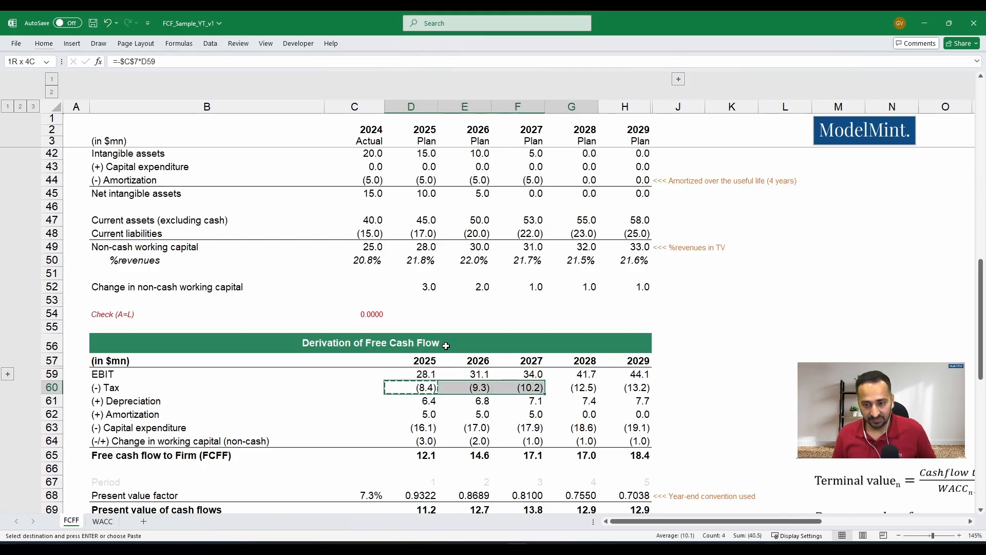
{"action": "key", "text": "alt+e"}
{"action": "key", "text": "s"}
{"action": "key", "text": "f"}
{"action": "key", "text": "Return"}
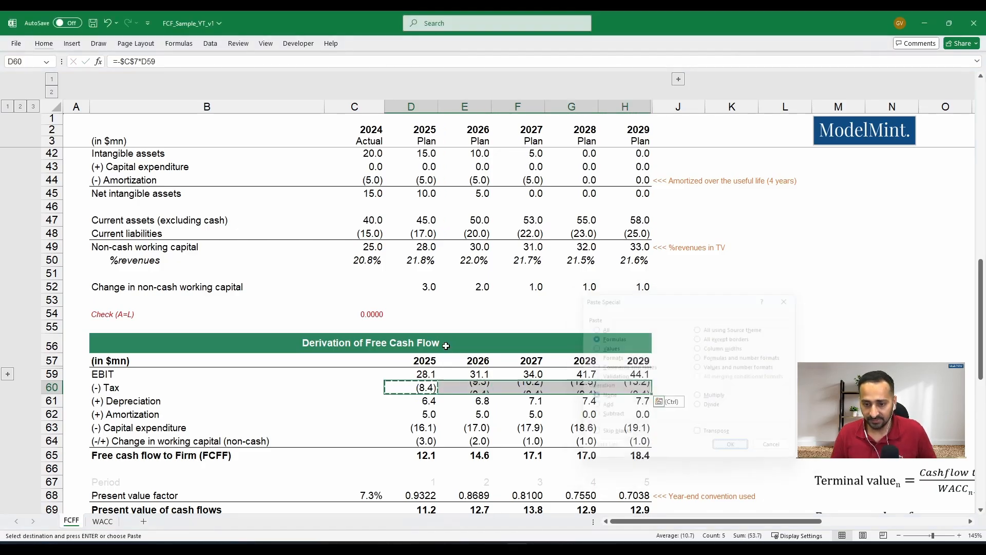
{"action": "key", "text": "Escape"}
- Trace the 2025 depreciation and amortization formulas in D61 and D62 to their income statement rows
{"action": "key", "text": "Down"}
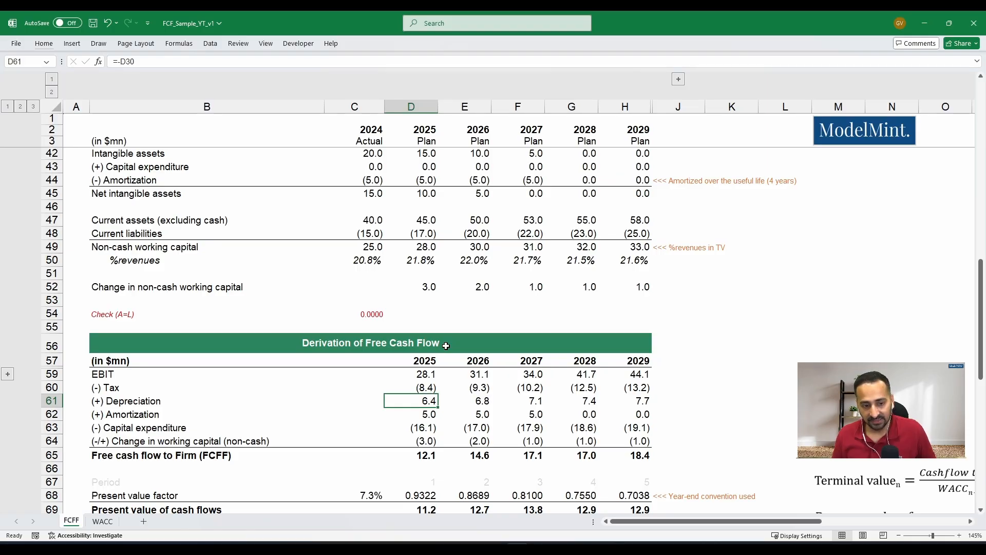
{"action": "key", "text": "F2"}
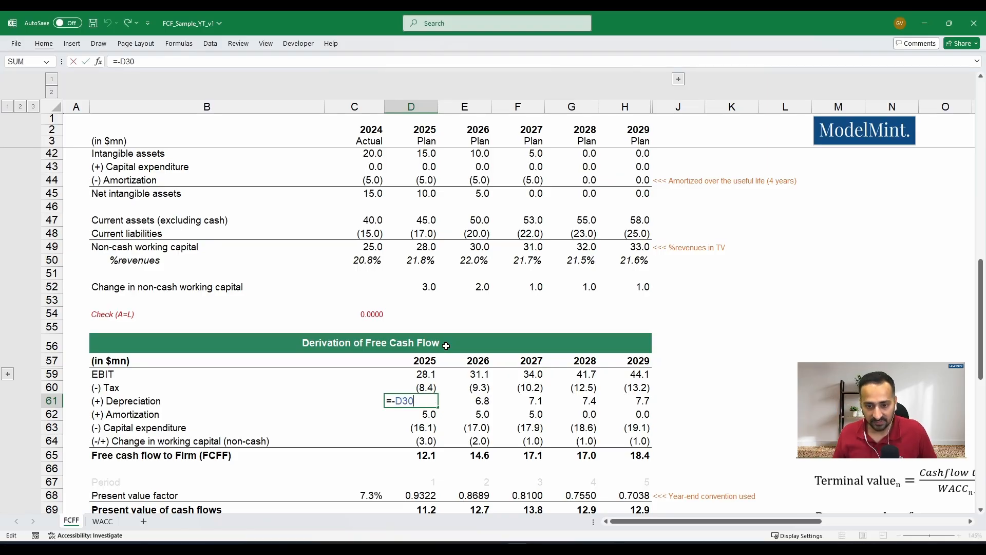
{"action": "scroll", "coordinate": [465, 319], "scroll_direction": "up", "scroll_amount": 5}
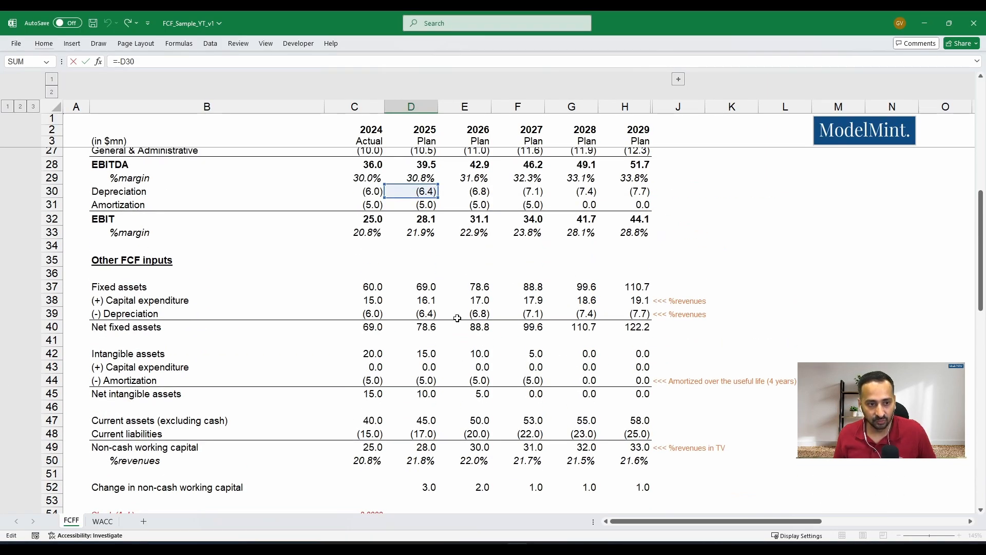
{"action": "key", "text": "Return"}
{"action": "type", "text": "=-D31"}
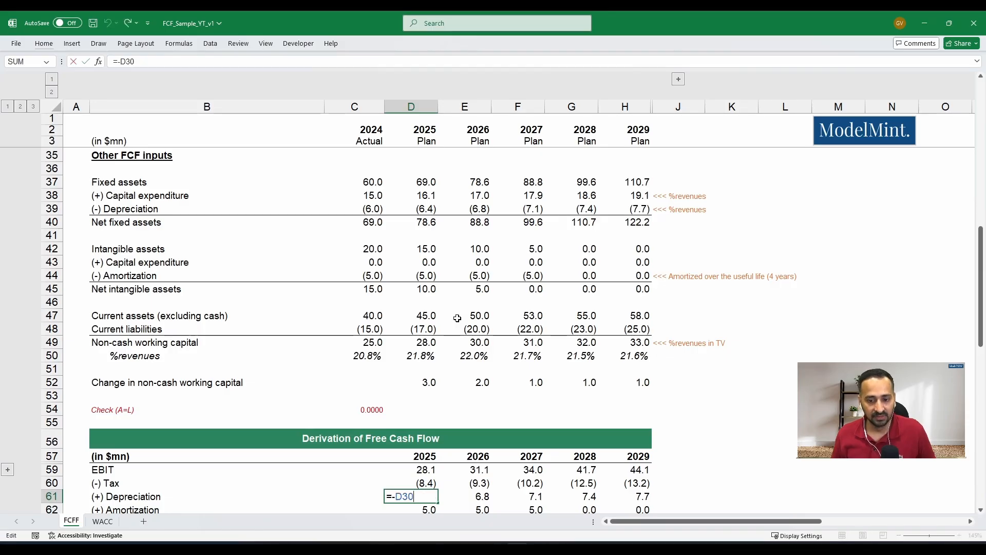
{"action": "key", "text": "ctrl+Return"}
{"action": "scroll", "coordinate": [457, 318], "scroll_direction": "down", "scroll_amount": 1}
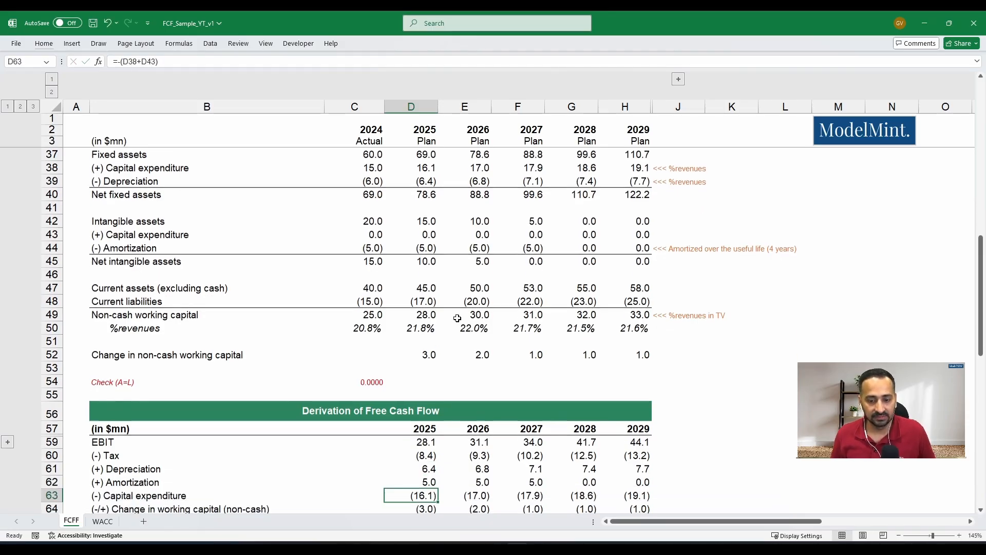
- Copy the 2025 depreciation and amortization formulas in D61:D62 across rows 61 and 62 through 2029, pasting formulas only
{"action": "key", "text": "Up"}
{"action": "key", "text": "shift+Down"}
{"action": "key", "text": "ctrl+c"}
{"action": "key", "text": "shift+Right"}
{"action": "key", "text": "shift+Right"}
{"action": "key", "text": "shift+Right"}
{"action": "key", "text": "shift+Right"}
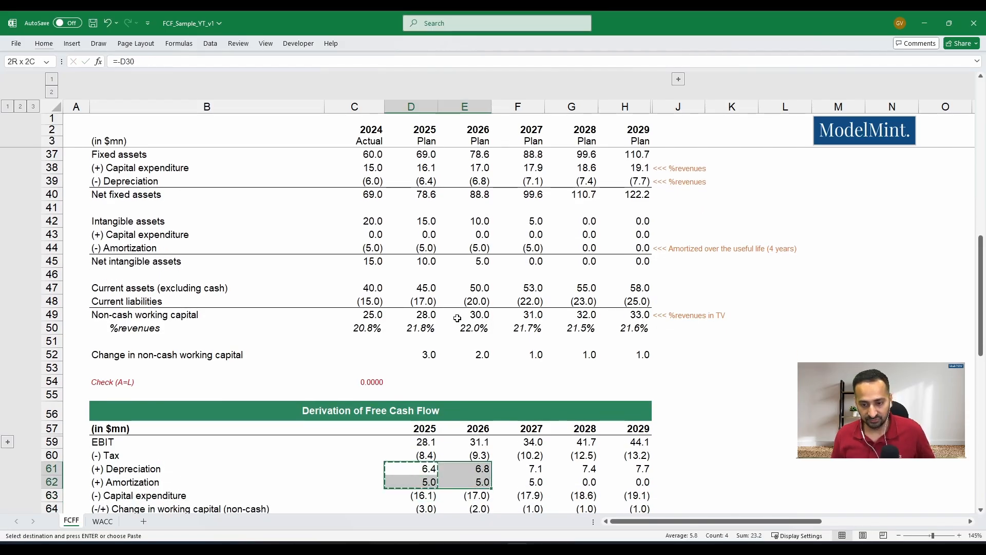
{"action": "key", "text": "alt+e"}
{"action": "key", "text": "s"}
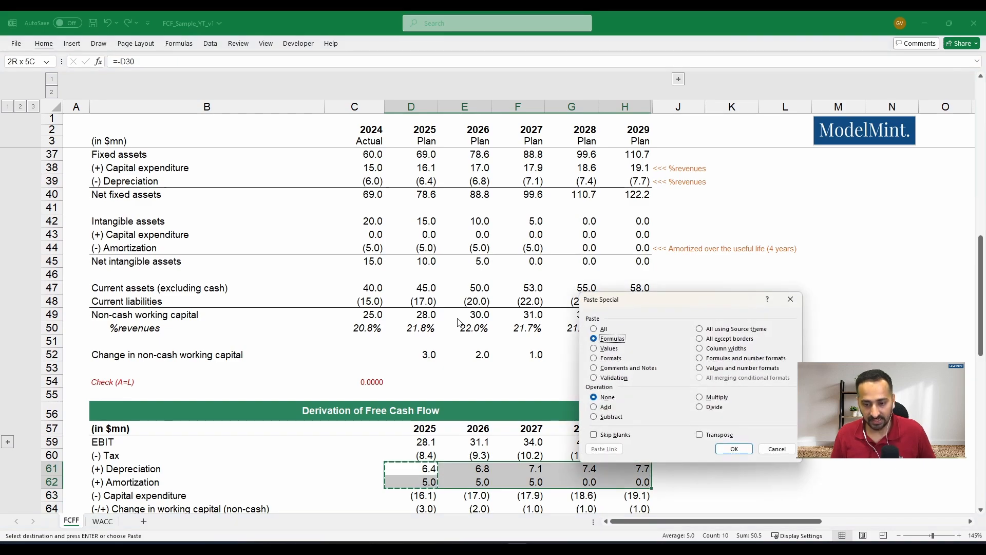
{"action": "key", "text": "Return"}
{"action": "scroll", "coordinate": [446, 313], "scroll_direction": "down", "scroll_amount": 3}
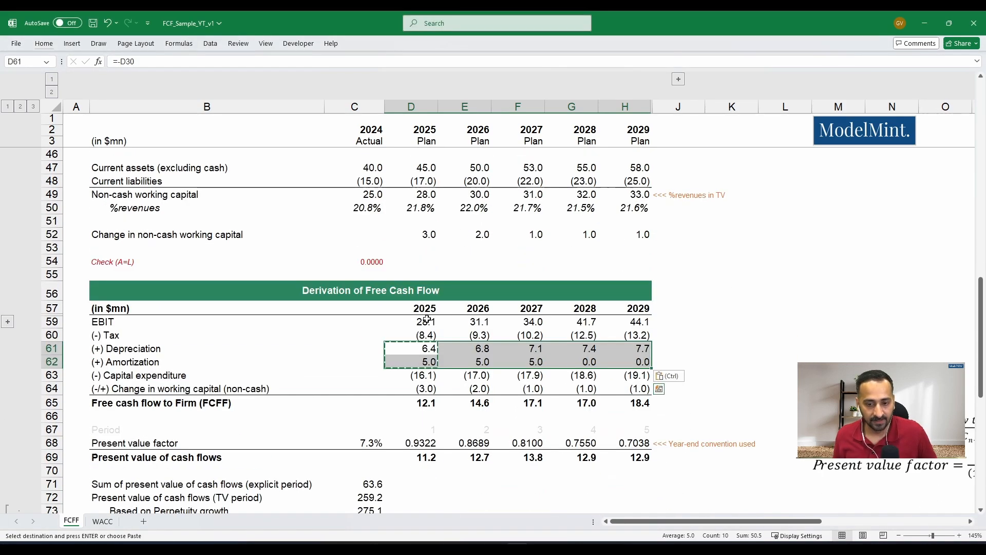
{"action": "left_click", "coordinate": [406, 352]}
{"action": "key", "text": "Escape"}
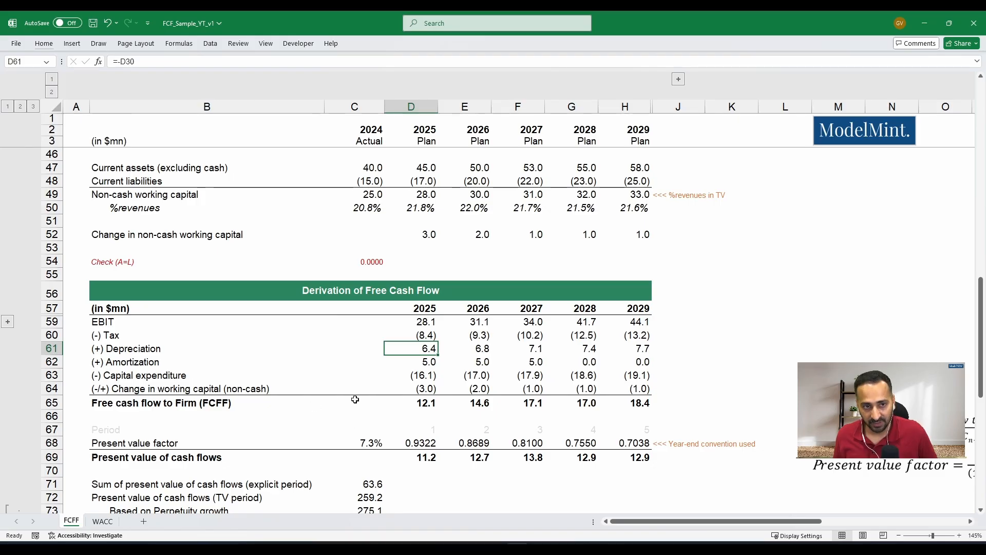
- Review the income statement's depreciation and amortization rows and recheck the 2025 depreciation formula in D61 without editing it
{"action": "scroll", "coordinate": [473, 415], "scroll_direction": "up", "scroll_amount": 4}
{"action": "scroll", "coordinate": [473, 415], "scroll_direction": "up", "scroll_amount": 3}
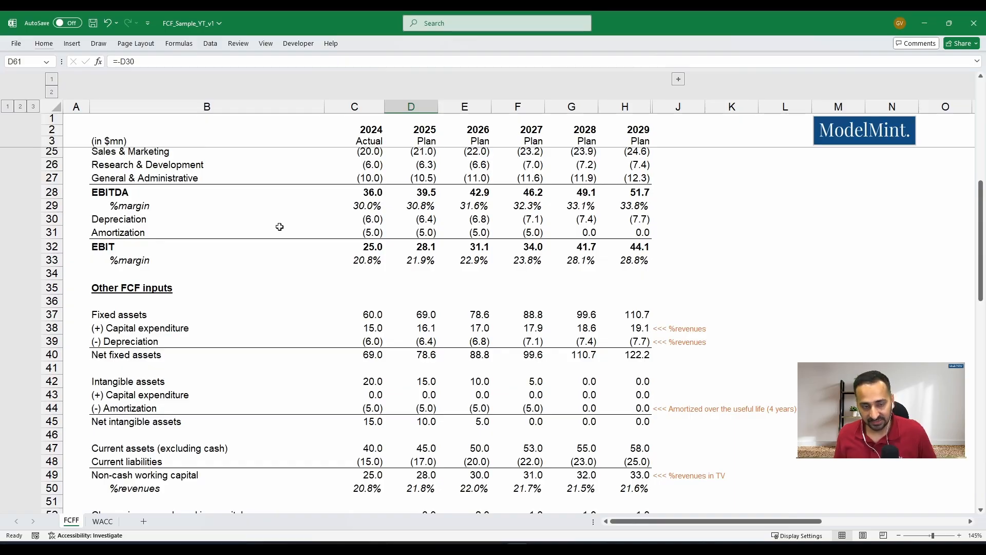
{"action": "scroll", "coordinate": [318, 340], "scroll_direction": "down", "scroll_amount": 5}
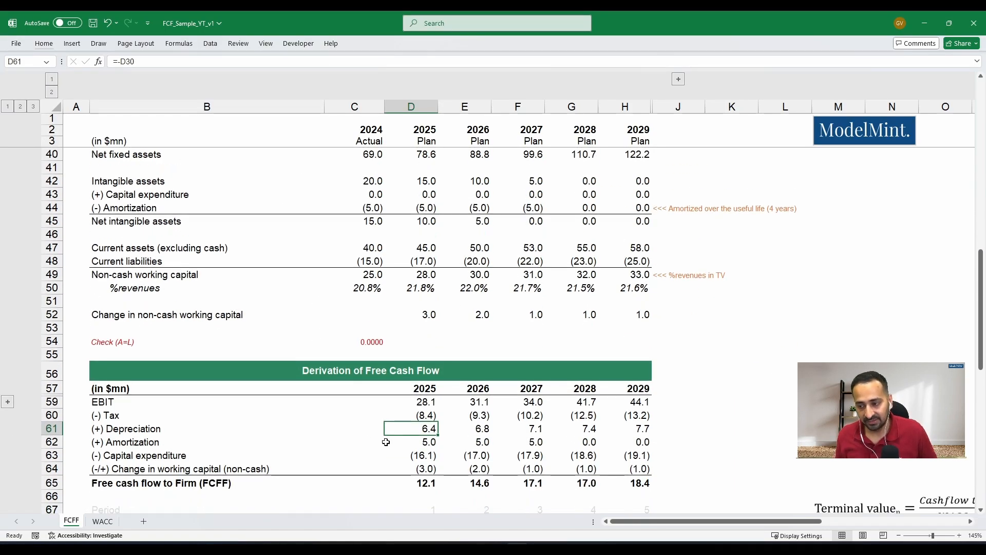
{"action": "key", "text": "F2"}
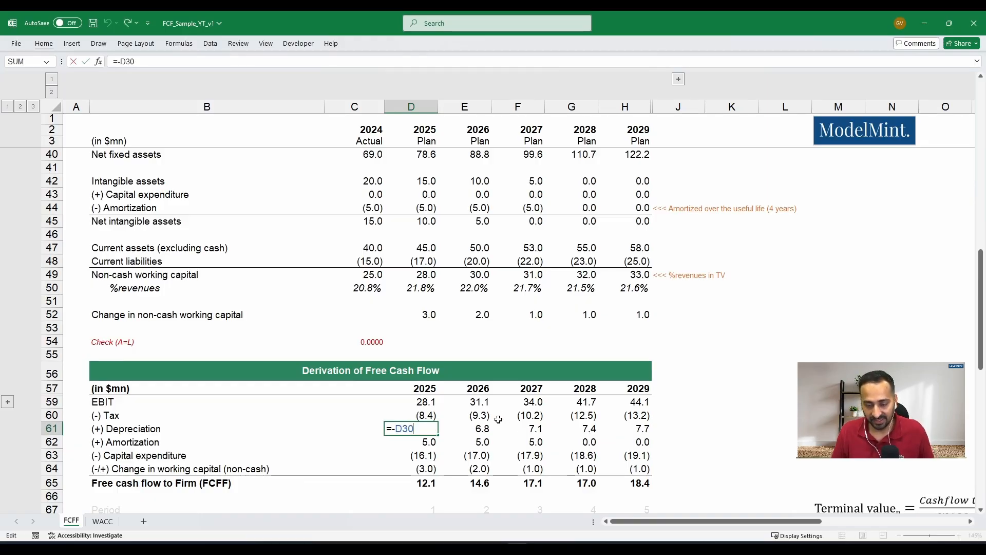
{"action": "key", "text": "Escape"}
- Trace the 2025 capital expenditure formula in D63 to the fixed and intangible asset capital expenditure in D38 and D43
{"action": "key", "text": "Down"}
{"action": "key", "text": "Down"}
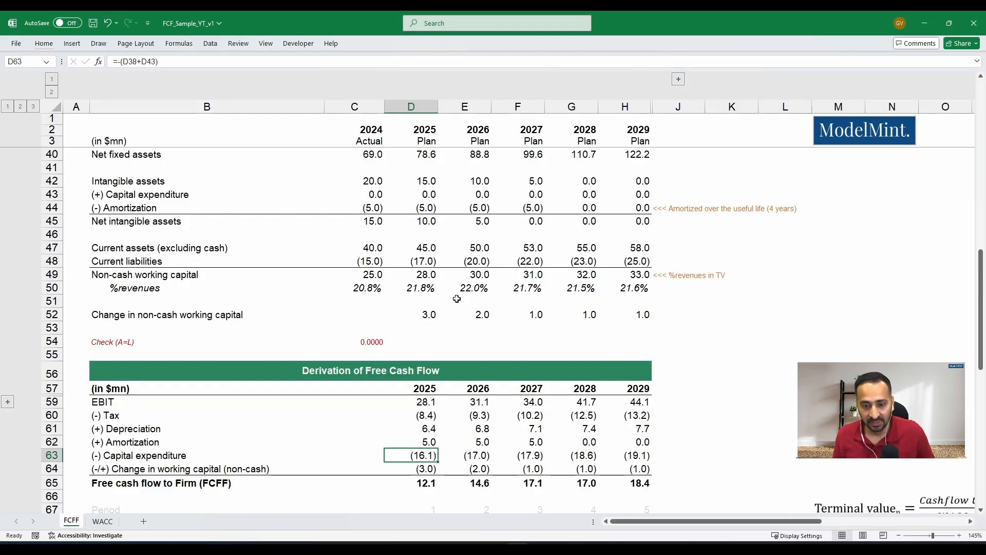
{"action": "key", "text": "F2"}
{"action": "scroll", "coordinate": [485, 291], "scroll_direction": "up", "scroll_amount": 1}
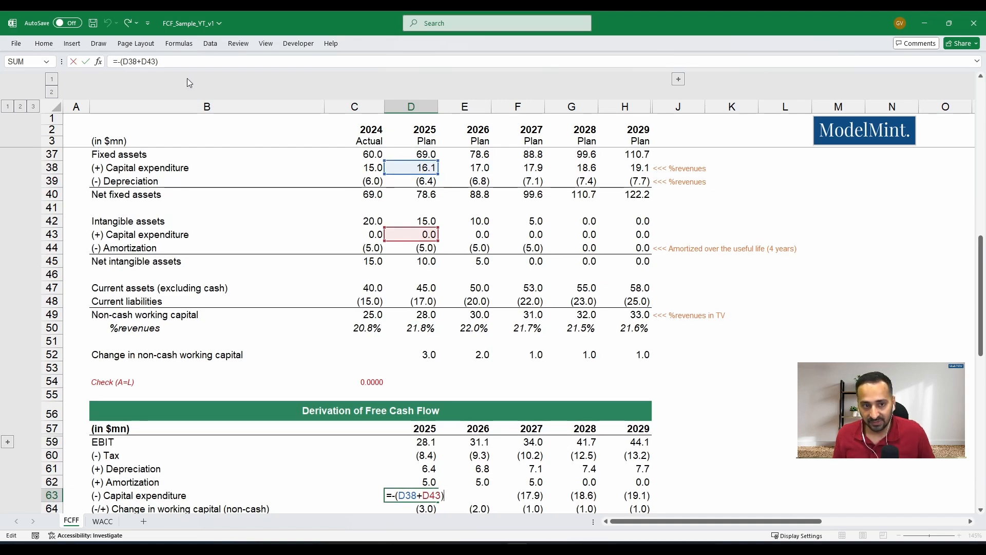
{"action": "key", "text": "ctrl+Return"}
{"action": "scroll", "coordinate": [251, 252], "scroll_direction": "up", "scroll_amount": 3}
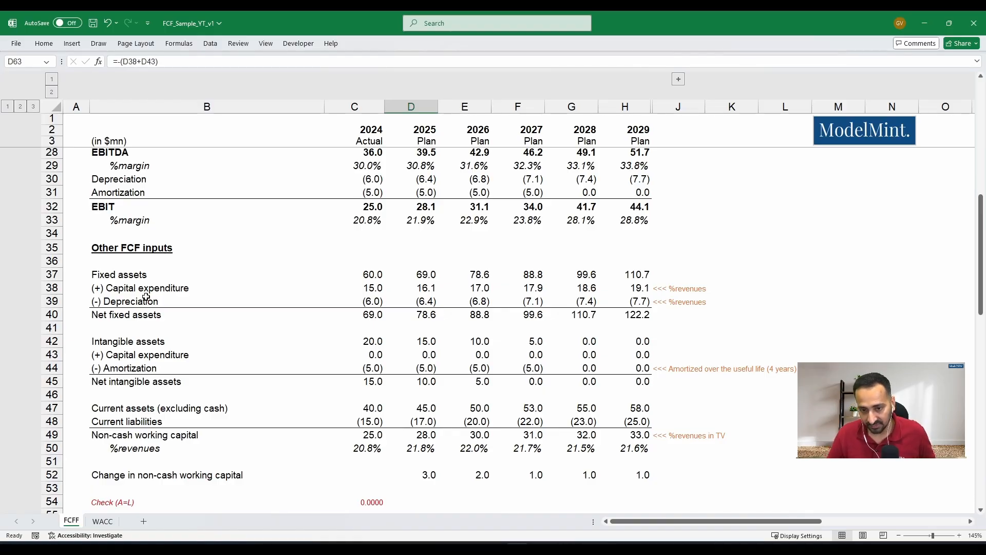
{"action": "scroll", "coordinate": [292, 325], "scroll_direction": "down", "scroll_amount": 4}
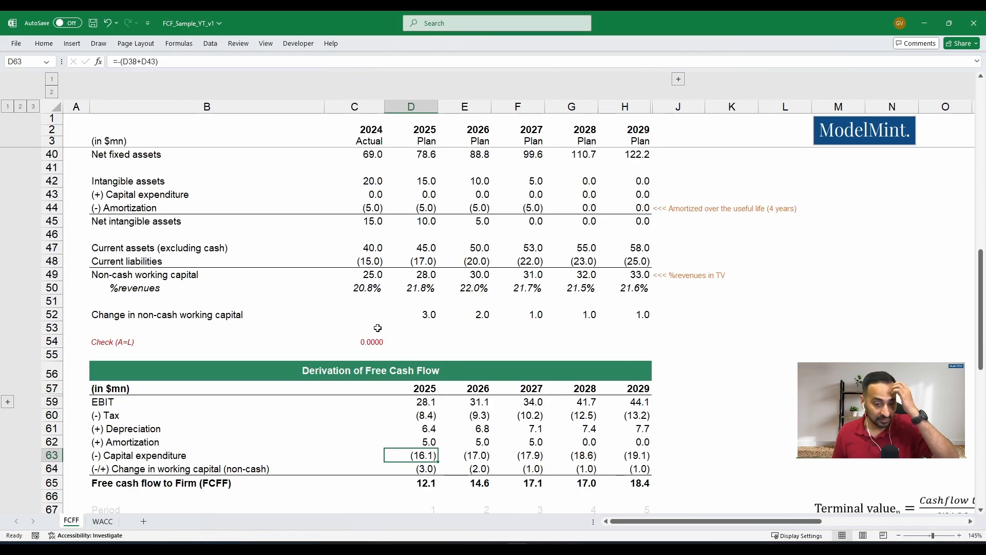
{"action": "scroll", "coordinate": [377, 328], "scroll_direction": "down", "scroll_amount": 1}
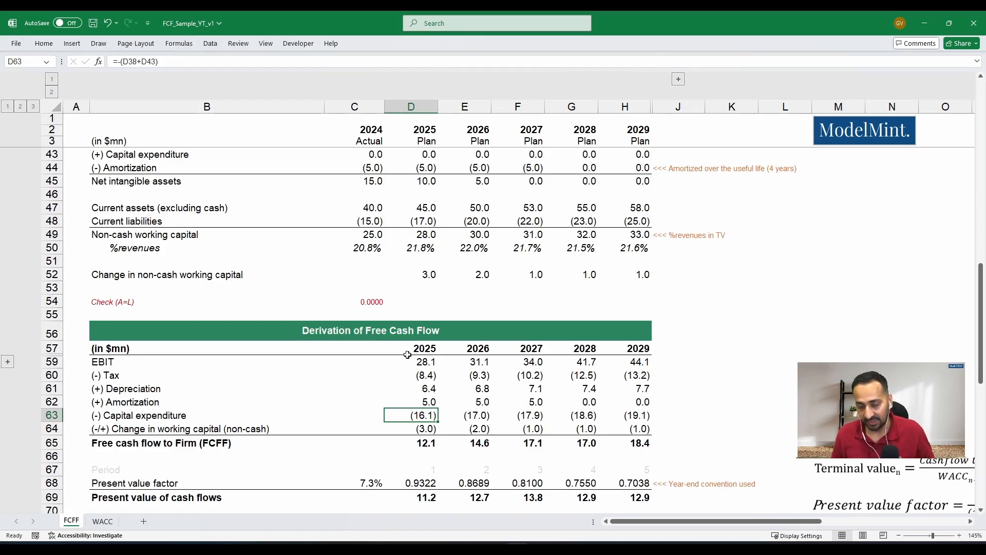
{"action": "key", "text": "F2"}
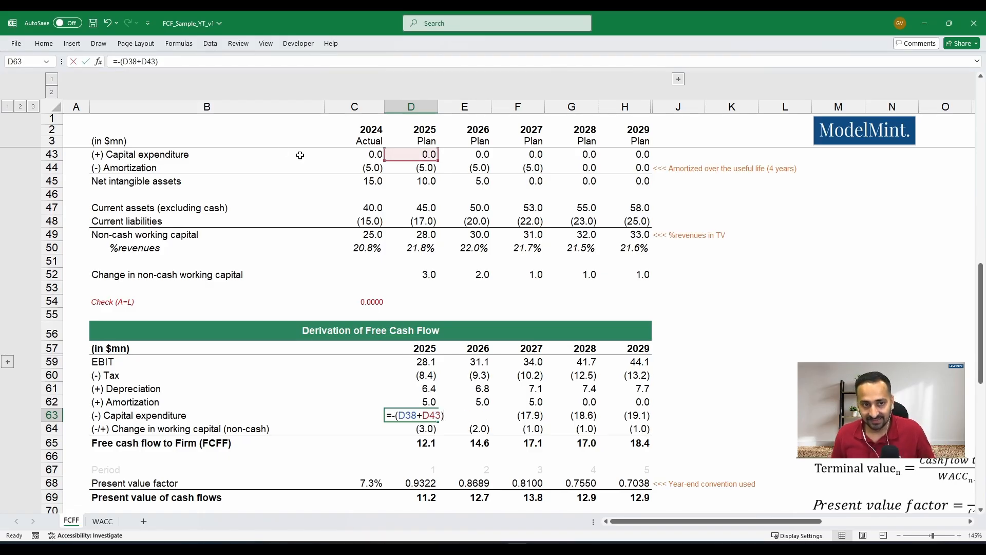
{"action": "key", "text": "Escape"}
- Copy the 2025 capital expenditure formula in D63 across row 63 through 2029 with Paste Special
{"action": "key", "text": "ctrl+c"}
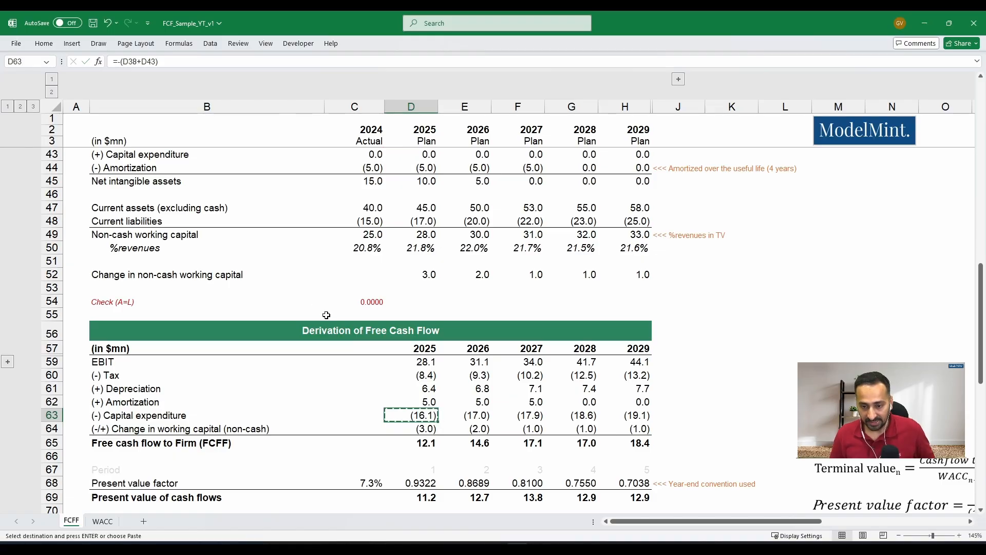
{"action": "key", "text": "shift+Right"}
{"action": "key", "text": "shift+Right"}
{"action": "key", "text": "shift+Right"}
{"action": "key", "text": "shift+Right"}
{"action": "key", "text": "alt+h"}
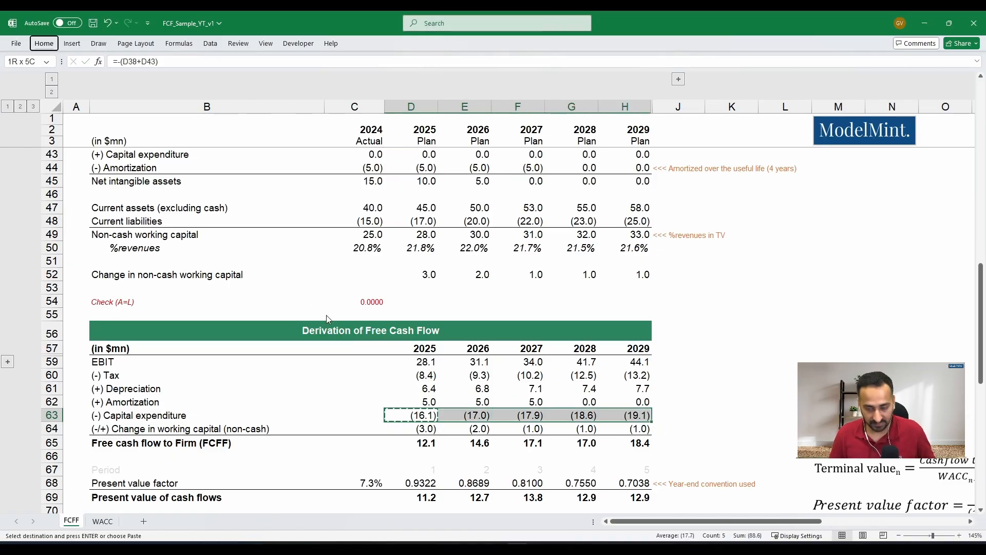
{"action": "key", "text": "v"}
{"action": "key", "text": "s"}
{"action": "key", "text": "Return"}
- Examine the change in non-cash working capital in row 52, tracing the 2025 formula in D52 to D49 and C49
{"action": "key", "text": "Down"}
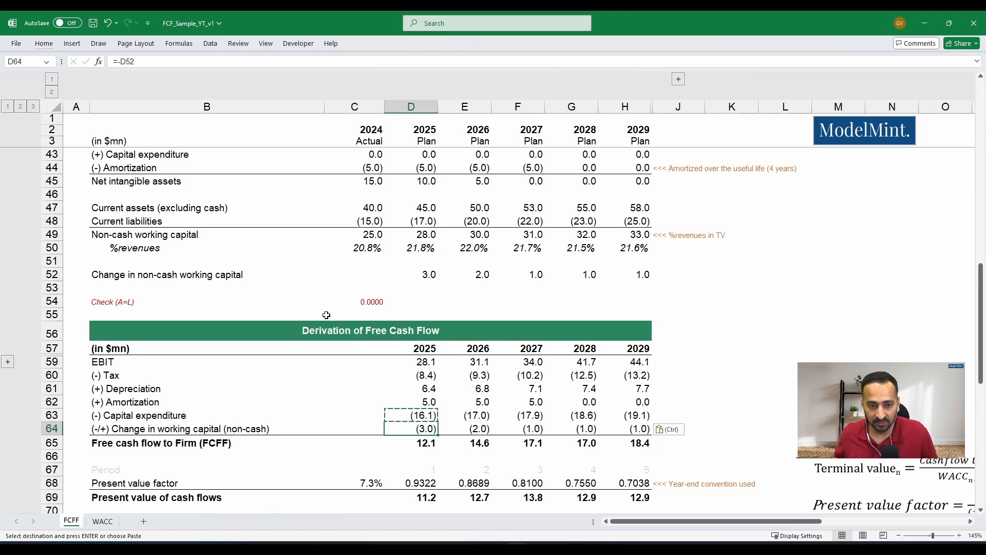
{"action": "left_click", "coordinate": [53, 274]}
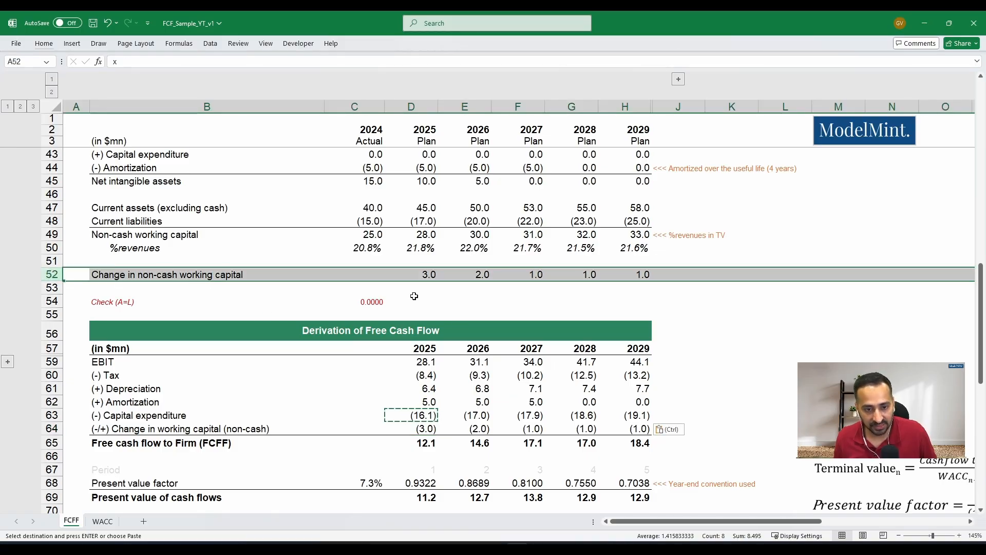
{"action": "left_click", "coordinate": [427, 274]}
{"action": "key", "text": "F2"}
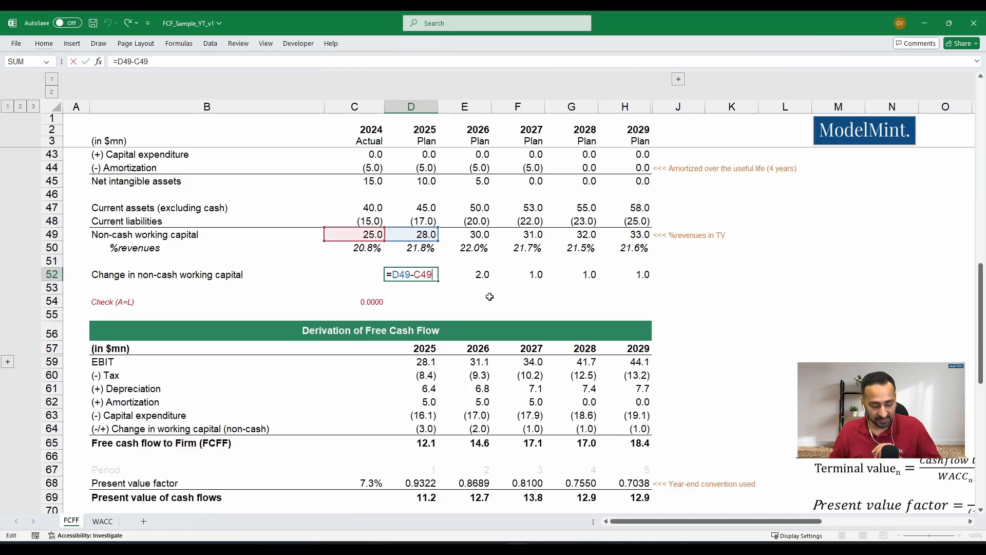
{"action": "key", "text": "ctrl+Return"}
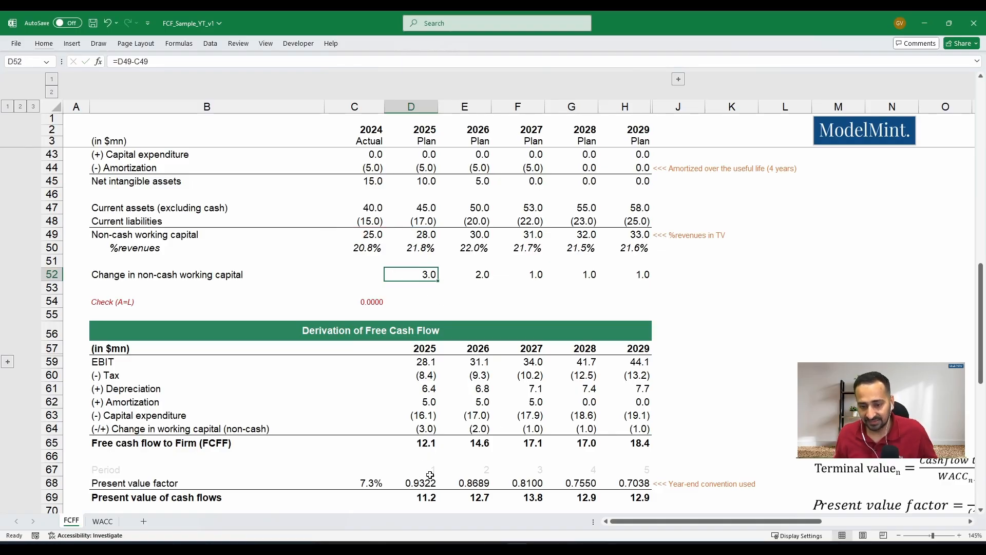
- Set the 2025 working capital change in D64 to =-D52 and copy it across row 64 through 2029, pasting formulas only
{"action": "left_click", "coordinate": [421, 429]}
{"action": "type", "text": "=-D52"}
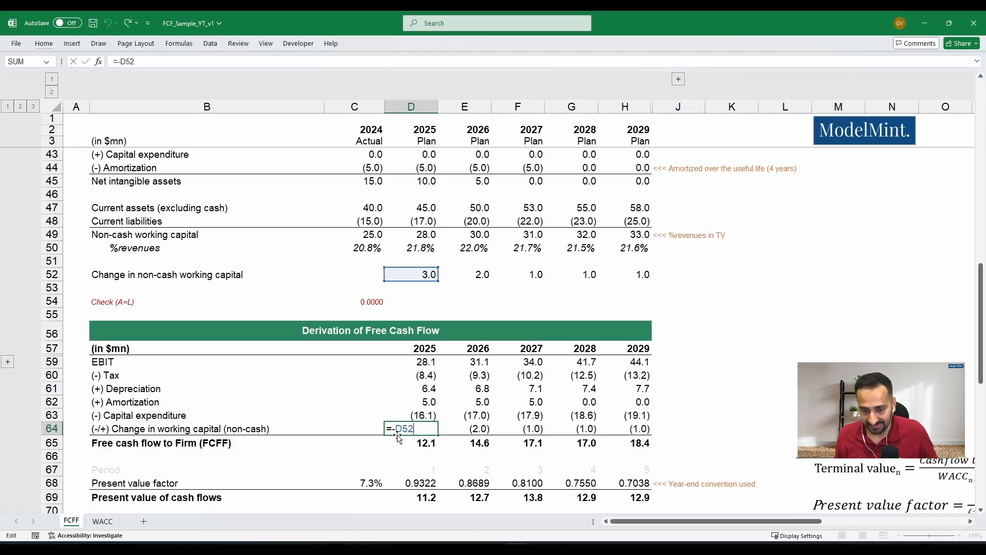
{"action": "key", "text": "ctrl+Return"}
{"action": "key", "text": "ctrl+c"}
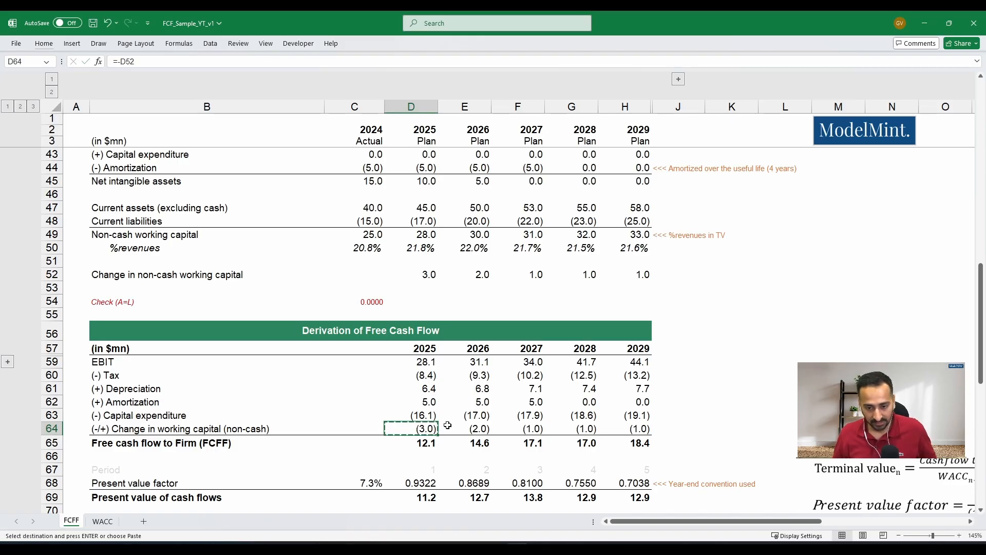
{"action": "key", "text": "shift+Right"}
{"action": "key", "text": "shift+Right"}
{"action": "key", "text": "shift+Right"}
{"action": "key", "text": "shift+Right"}
{"action": "key", "text": "shift+Left"}
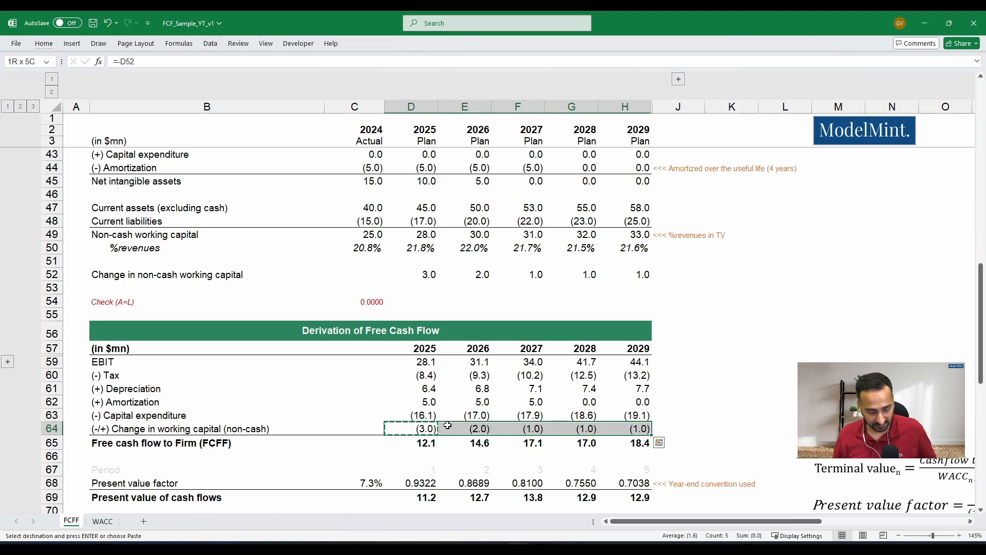
{"action": "key", "text": "ctrl+alt+v"}
{"action": "key", "text": "f"}
{"action": "key", "text": "Return"}
{"action": "key", "text": "Escape"}
- Total the 2025 free cash flow to firm in D65 with AutoSum over D59:D64
{"action": "left_click", "coordinate": [236, 446]}
{"action": "key", "text": "Right"}
{"action": "key", "text": "Right"}
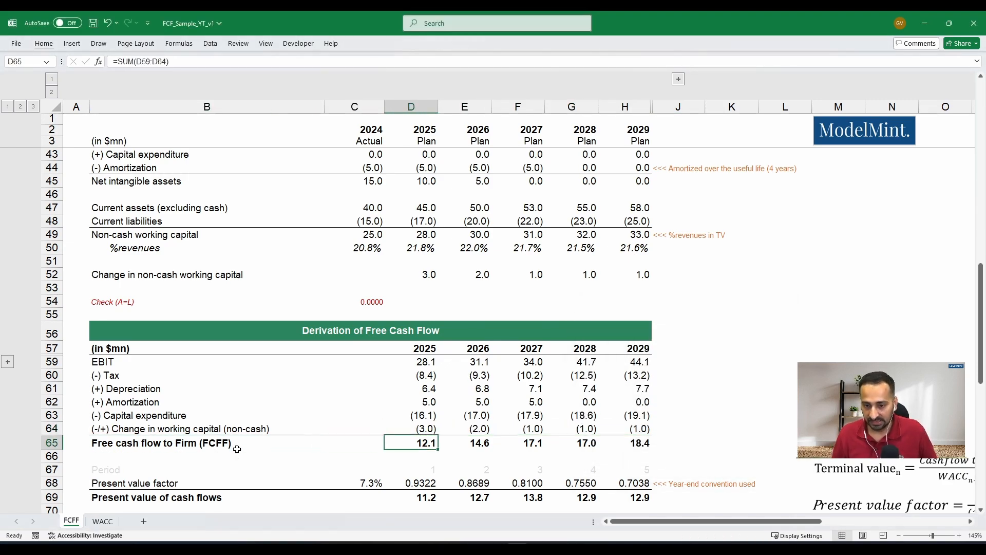
{"action": "key", "text": "alt+equal"}
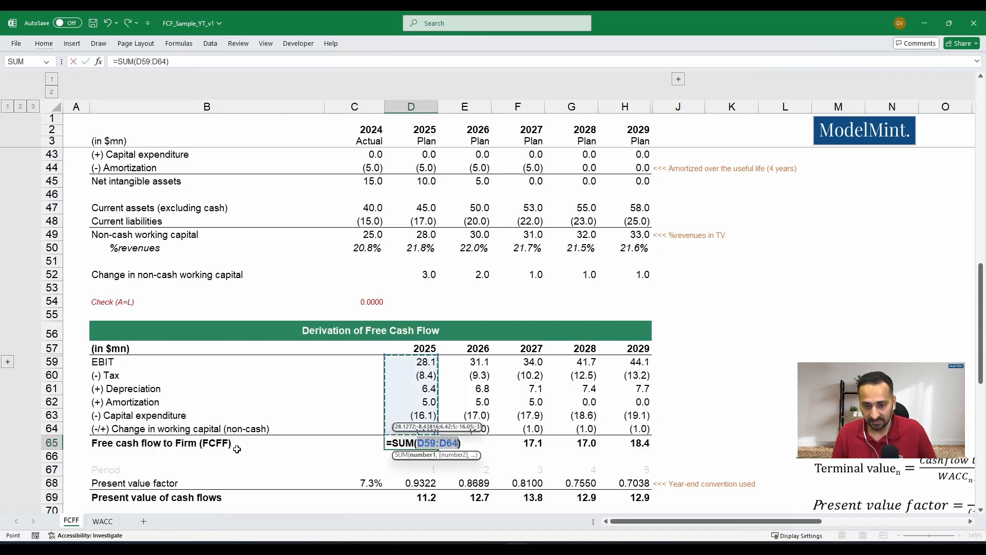
{"action": "key", "text": "ctrl+Return"}
- Build the 2025 free cash flow to firm formula in D65 manually as a SUM of D59:D64
{"action": "type", "text": "=sum"}
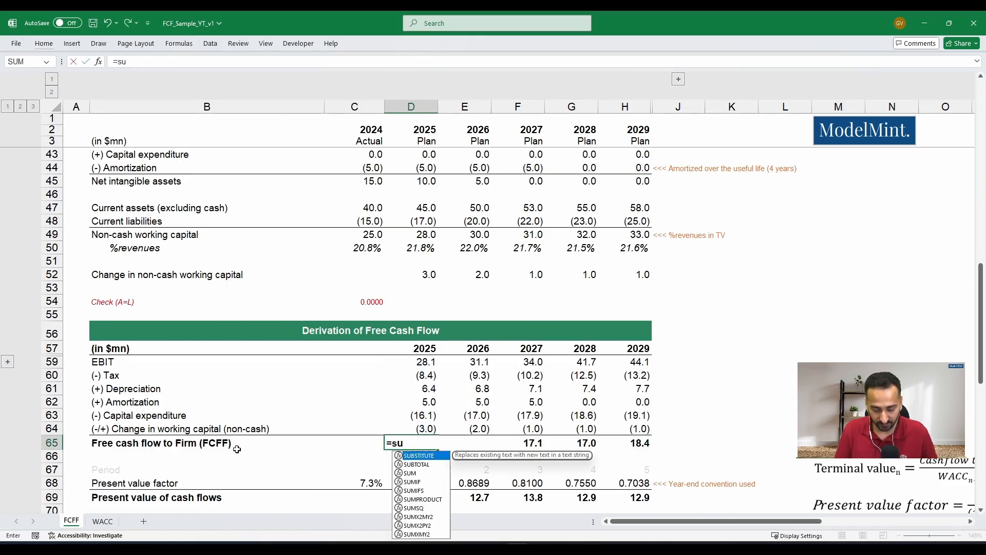
{"action": "key", "text": "Tab"}
{"action": "key", "text": "Up"}
{"action": "key", "text": "shift+Up"}
{"action": "key", "text": "shift+Up"}
{"action": "key", "text": "shift+Up"}
{"action": "key", "text": "shift+Up"}
{"action": "key", "text": "shift+Up"}
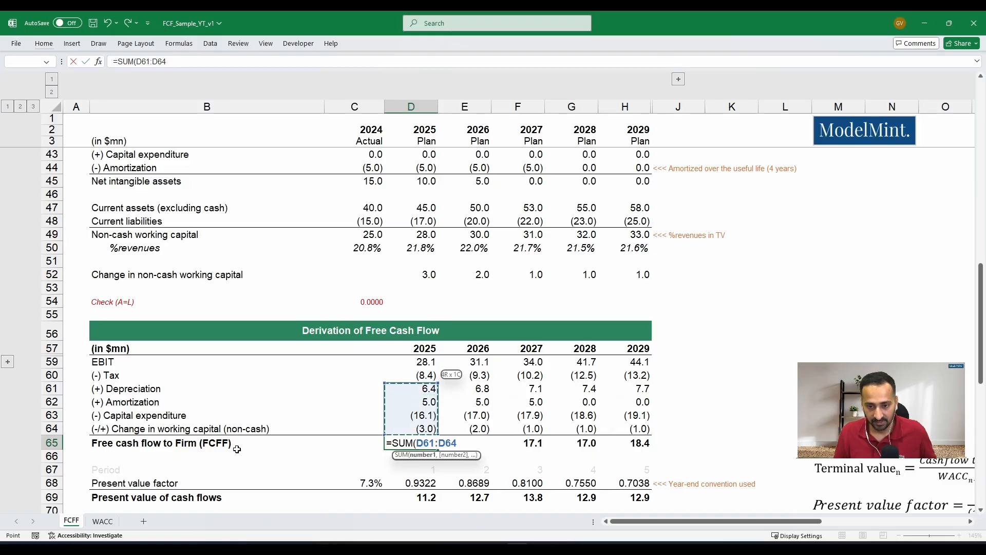
{"action": "key", "text": "Return"}
{"action": "key", "text": "Up"}
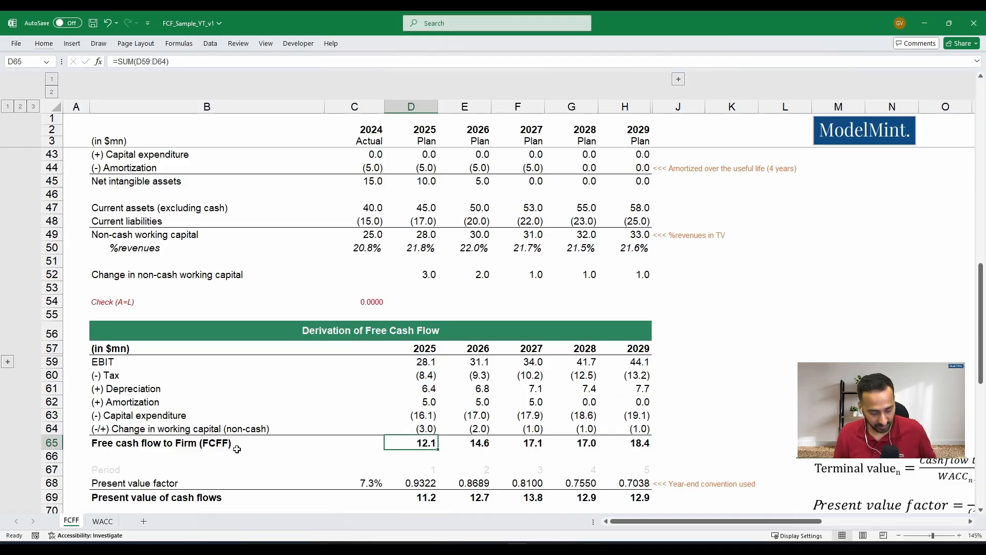
- Copy the 2025 free cash flow to firm formula in D65 across row 65 through 2029
{"action": "key", "text": "ctrl+c"}
{"action": "key", "text": "shift+Right"}
{"action": "key", "text": "shift+Right"}
{"action": "key", "text": "shift+Right"}
{"action": "key", "text": "shift+Right"}
{"action": "key", "text": "ctrl+v"}
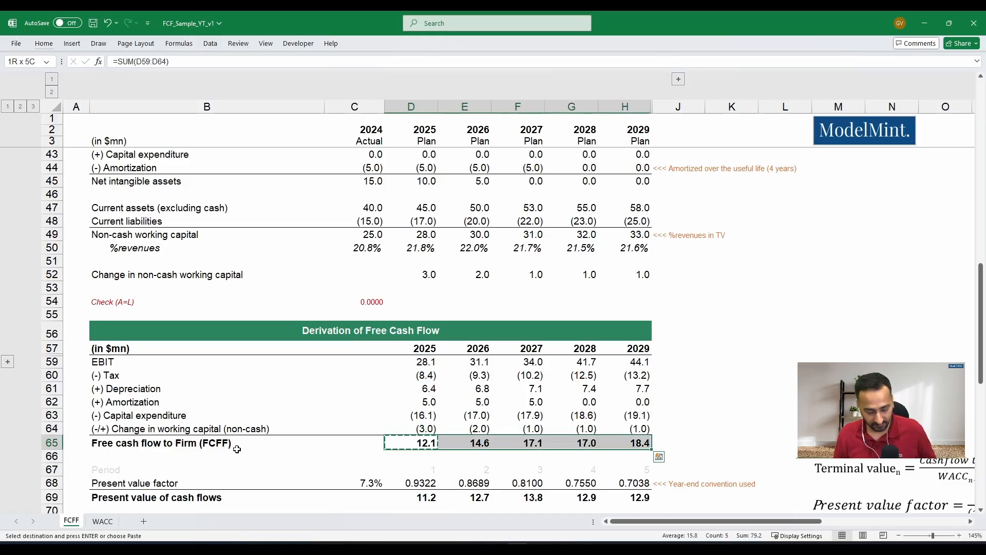
{"action": "key", "text": "ctrl+alt+v"}
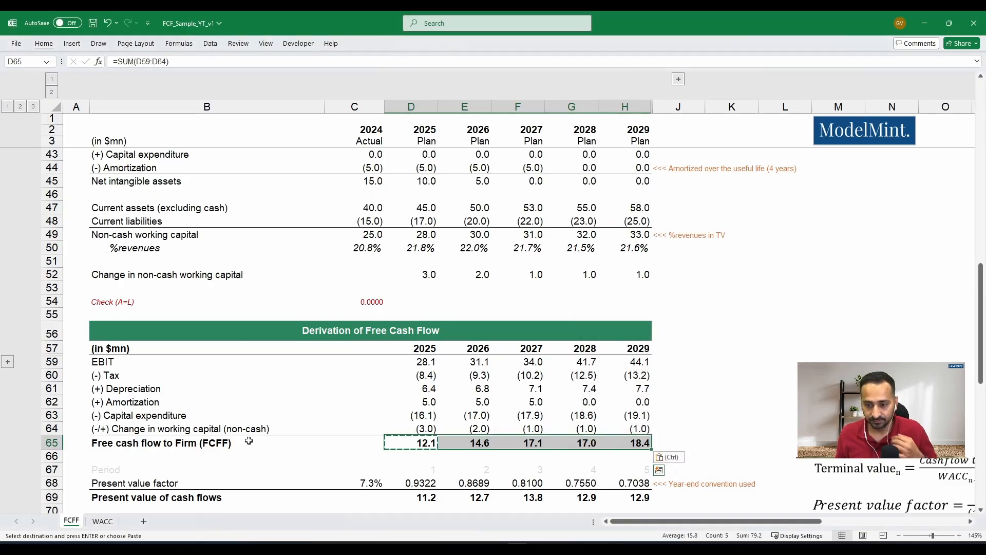
{"action": "left_click", "coordinate": [156, 446]}
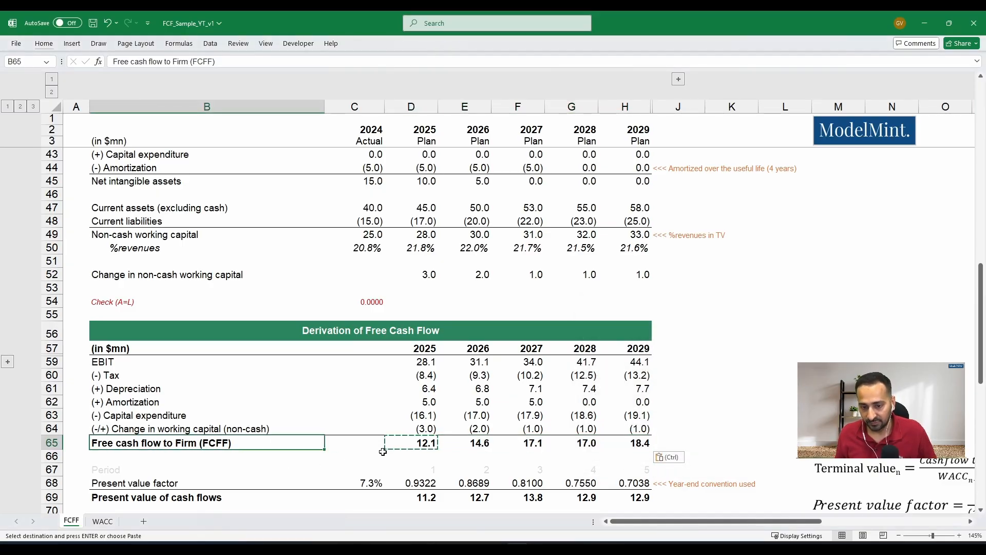
{"action": "left_click", "coordinate": [365, 444]}
{"action": "key", "text": "Escape"}
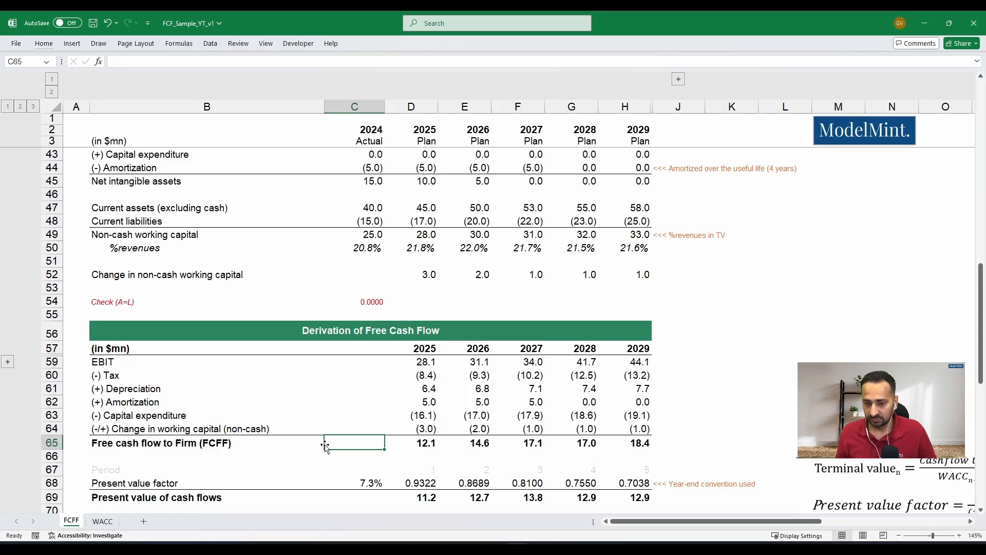
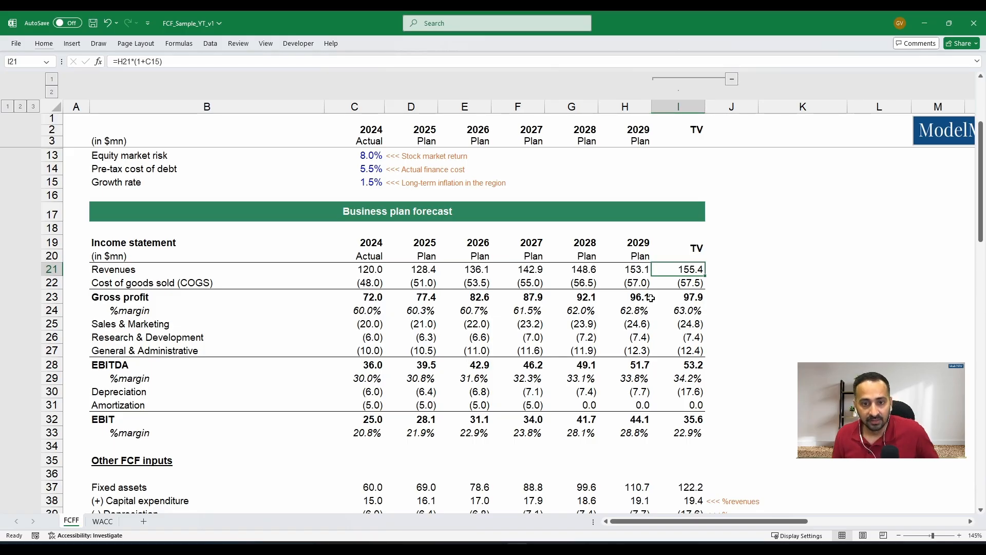
- Inspect the terminal value revenue formula in I21, then the cost of goods sold, gross profit and margin cells in I22:I24
{"action": "key", "text": "F2"}
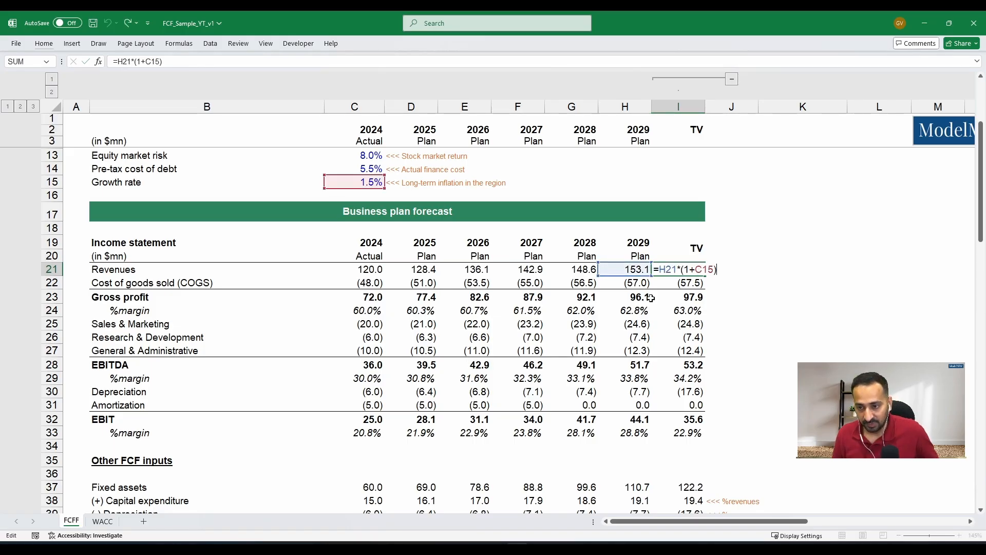
{"action": "key", "text": "Escape"}
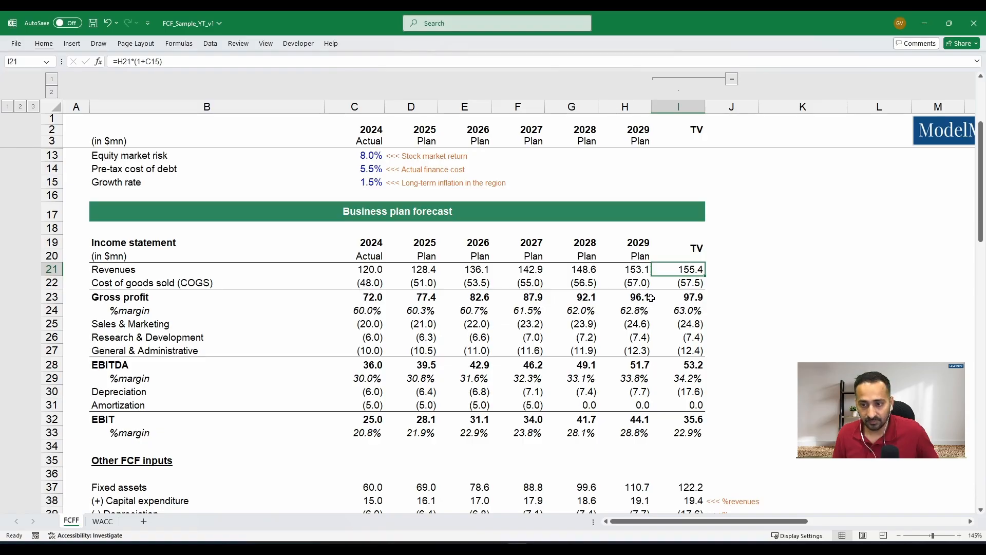
{"action": "key", "text": "Down"}
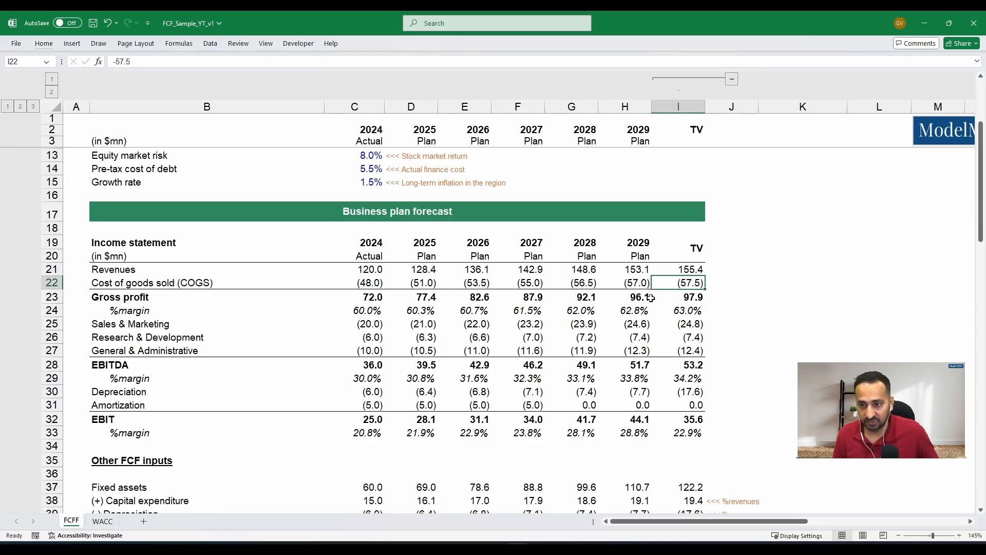
{"action": "key", "text": "Down"}
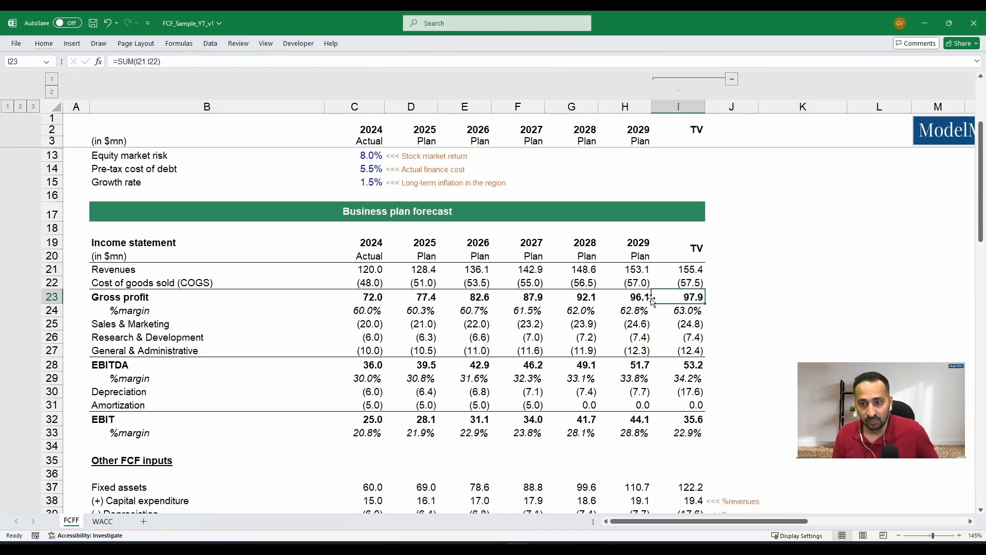
{"action": "key", "text": "Down"}
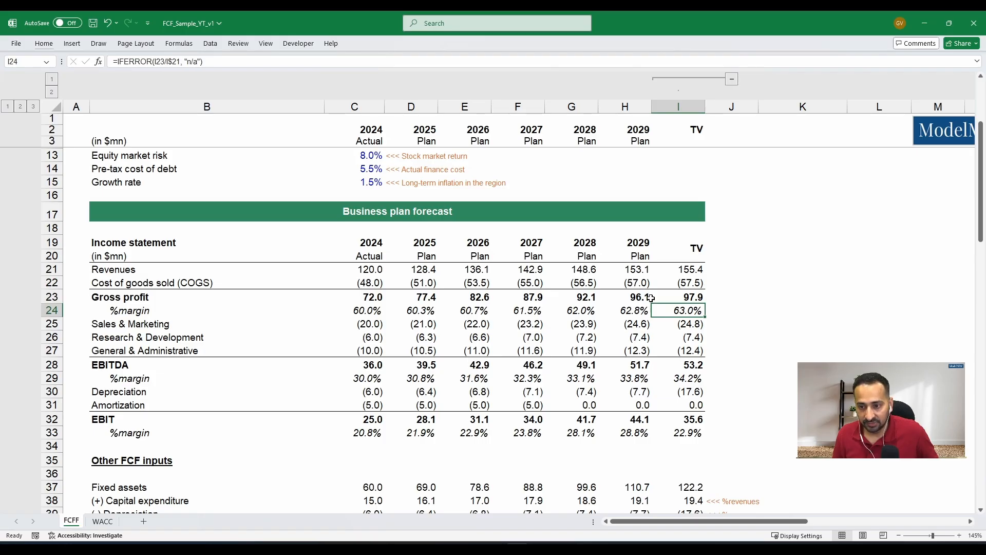
{"action": "key", "text": "Left"}
{"action": "key", "text": "Right"}
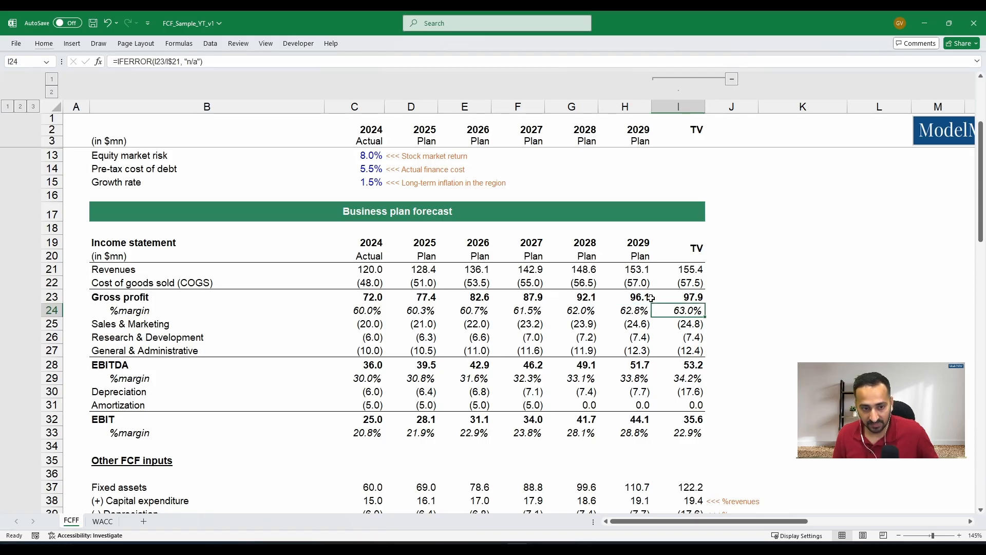
- Review the terminal value operating costs, EBITDA and EBIT lines with their margins, from I25 down to I33
{"action": "key", "text": "Down"}
{"action": "key", "text": "Down"}
{"action": "key", "text": "Down"}
{"action": "key", "text": "Down"}
{"action": "key", "text": "Down"}
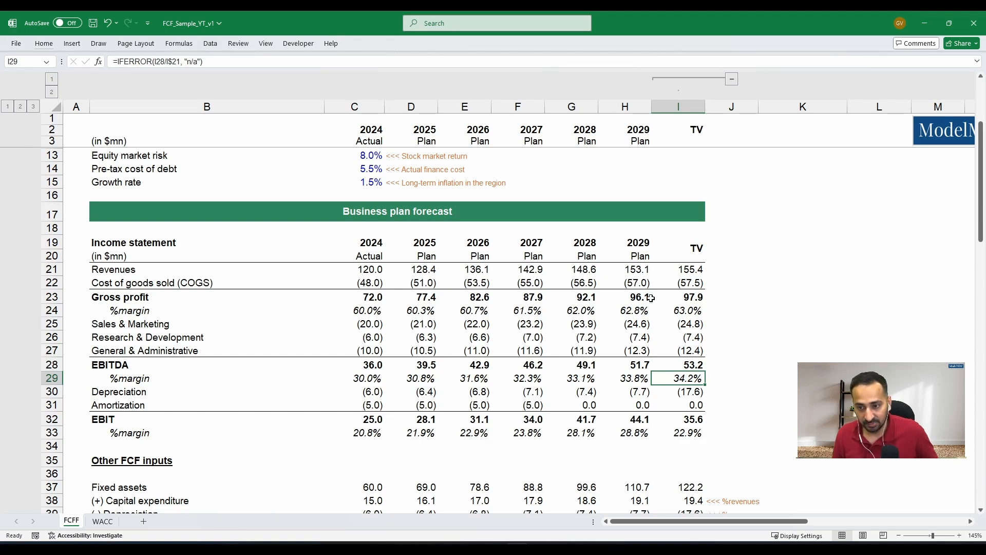
{"action": "key", "text": "Down"}
{"action": "key", "text": "Down"}
{"action": "key", "text": "Down"}
{"action": "key", "text": "Down"}
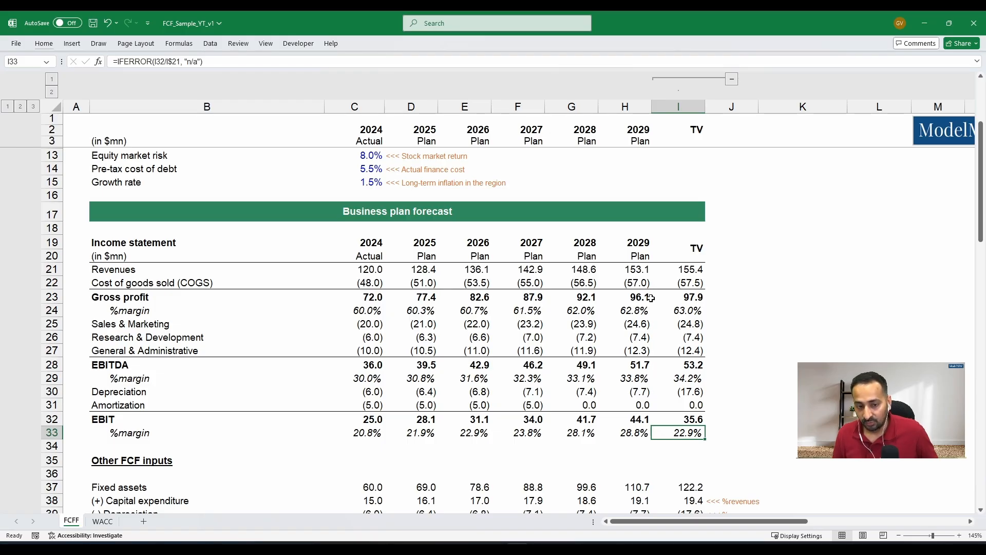
- Examine the terminal value depreciation in I30 and trace it to the fixed assets schedule under Other FCF inputs
{"action": "key", "text": "Up"}
{"action": "key", "text": "Up"}
{"action": "key", "text": "Up"}
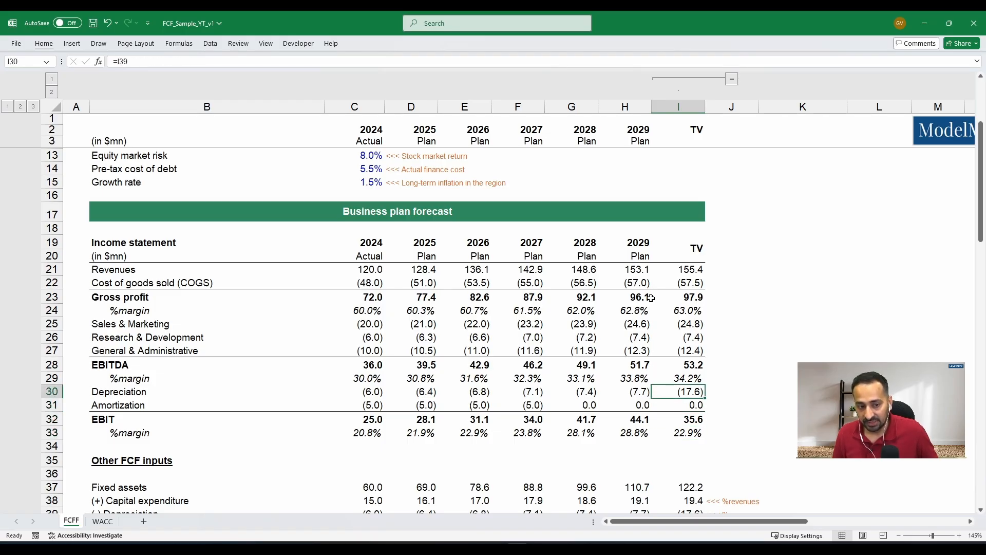
{"action": "key", "text": "Up"}
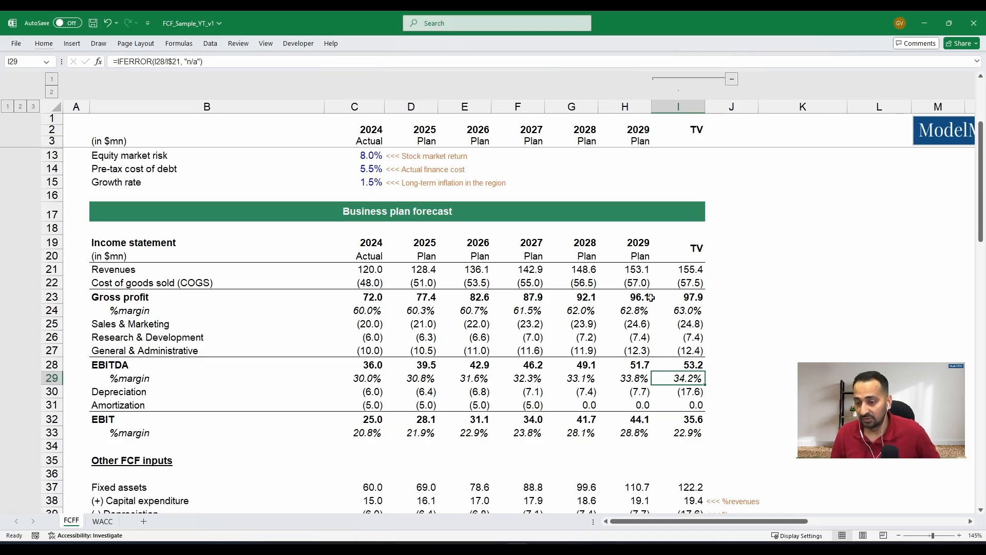
{"action": "scroll", "coordinate": [791, 343], "scroll_direction": "down", "scroll_amount": 2}
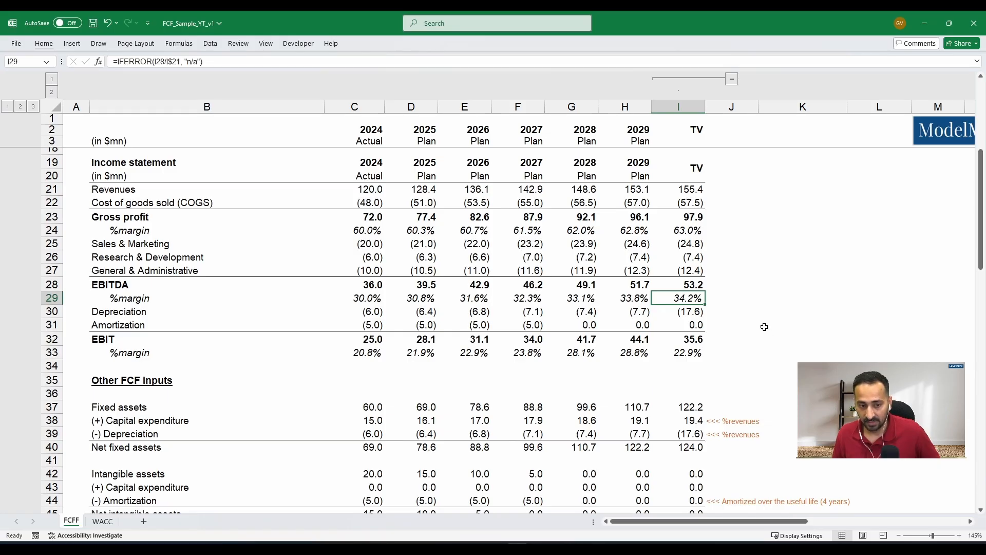
{"action": "scroll", "coordinate": [762, 314], "scroll_direction": "down", "scroll_amount": 1}
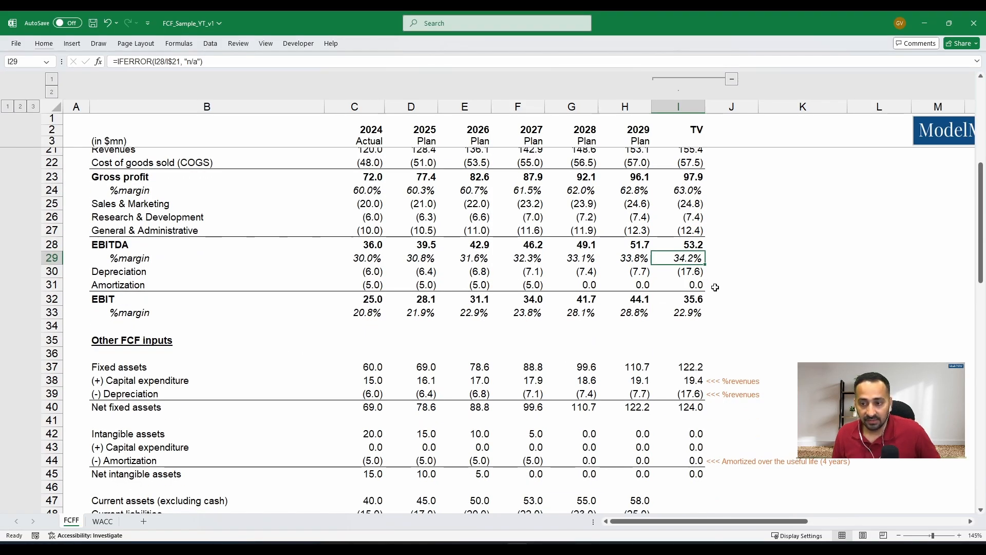
{"action": "key", "text": "Down"}
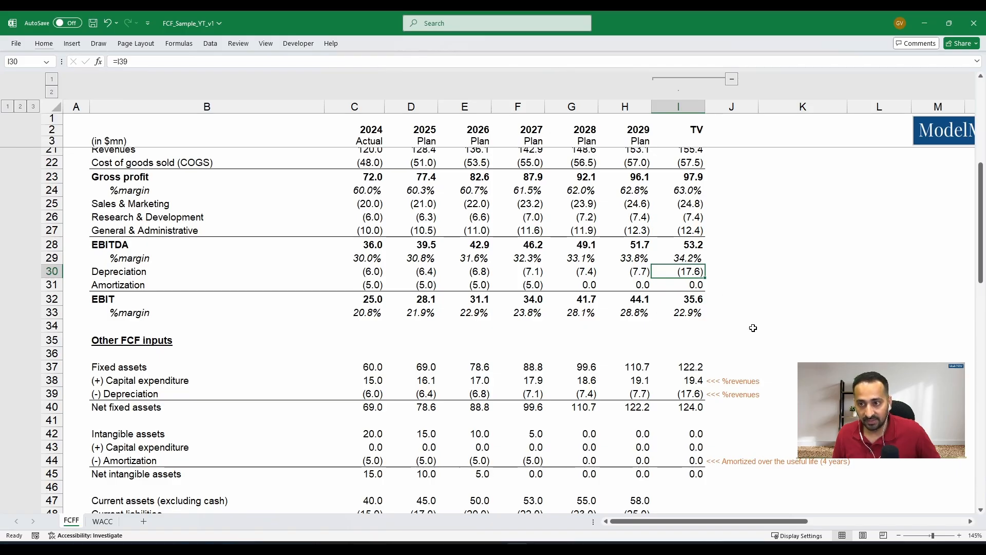
{"action": "scroll", "coordinate": [750, 330], "scroll_direction": "down", "scroll_amount": 1}
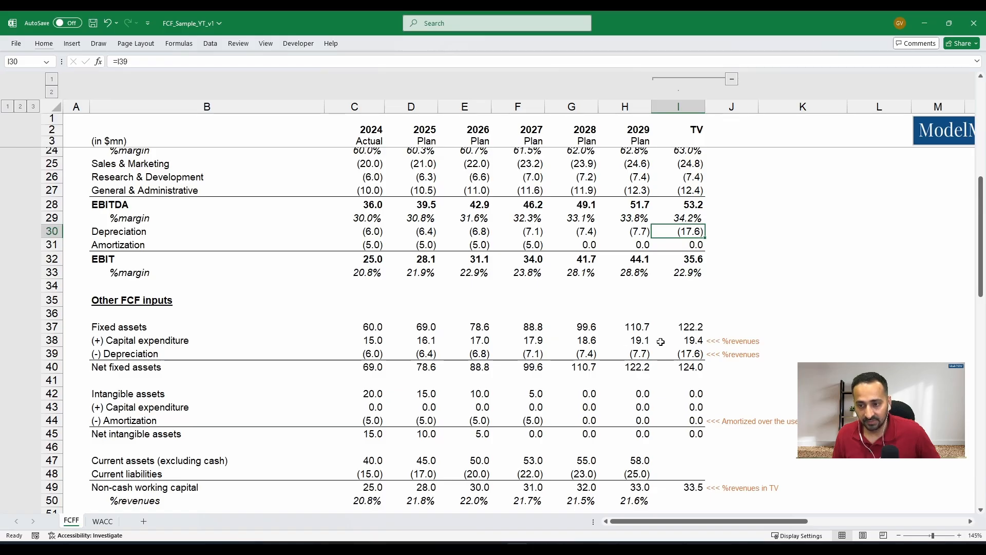
- Inspect the terminal value capital expenditure formula in I38 and the depreciation formula in I39
{"action": "left_click", "coordinate": [661, 342]}
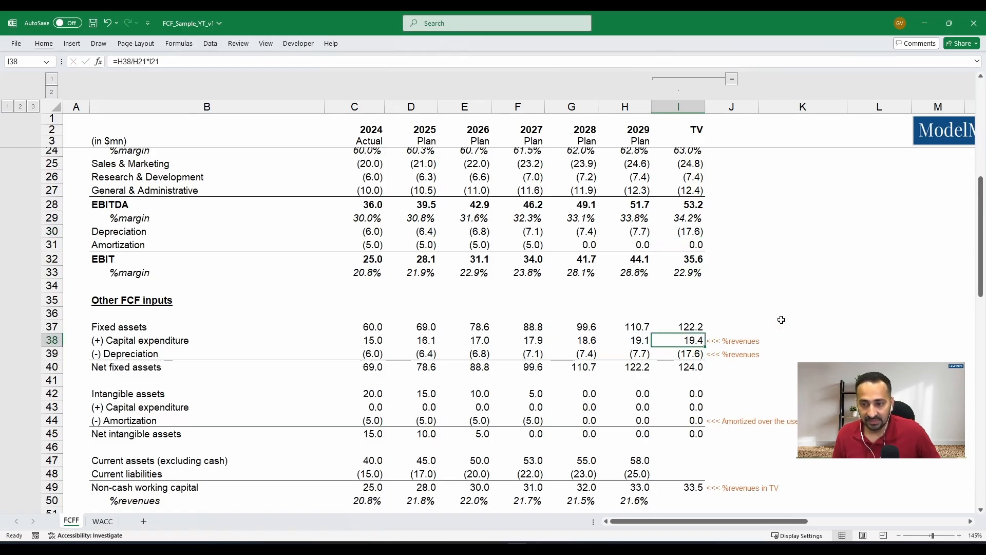
{"action": "key", "text": "Down"}
{"action": "key", "text": "F2"}
{"action": "key", "text": "Escape"}
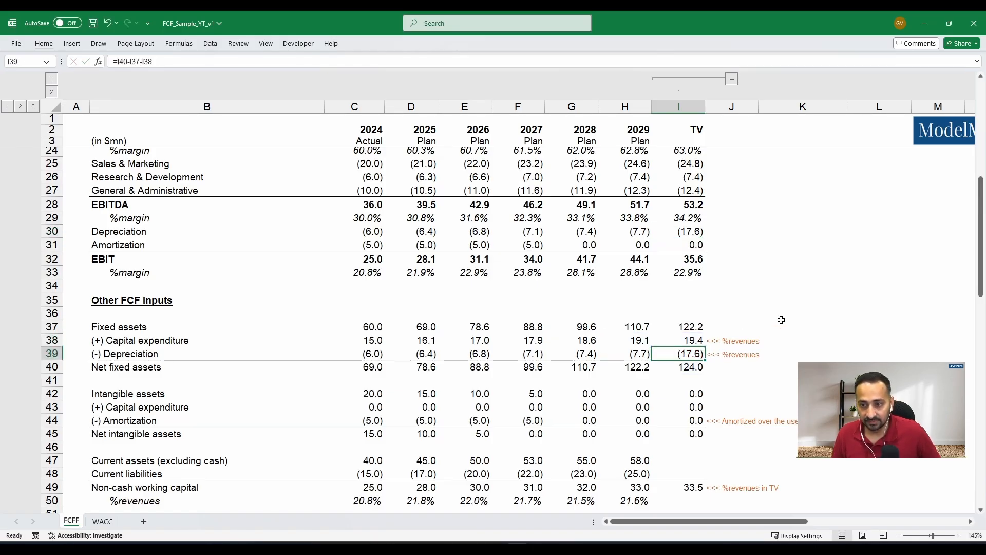
- Inspect the terminal value net fixed assets formula in I40 and trace its references to the revenues in row 21
{"action": "key", "text": "Down"}
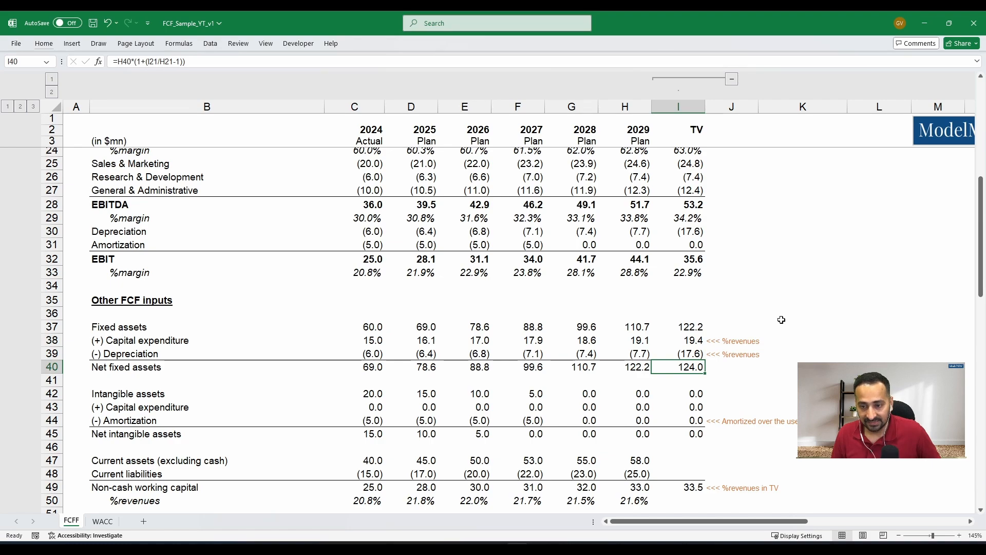
{"action": "key", "text": "F2"}
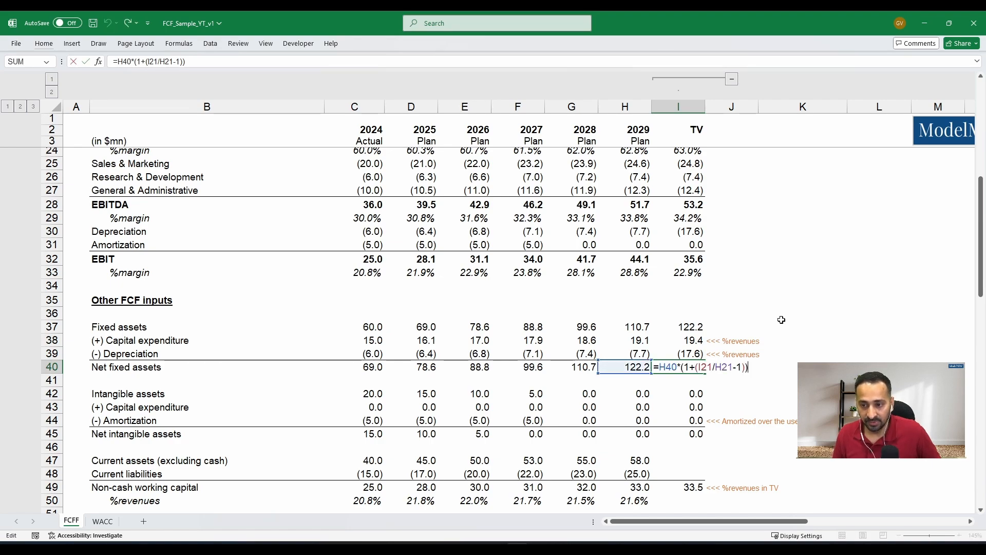
{"action": "scroll", "coordinate": [782, 320], "scroll_direction": "up", "scroll_amount": 4}
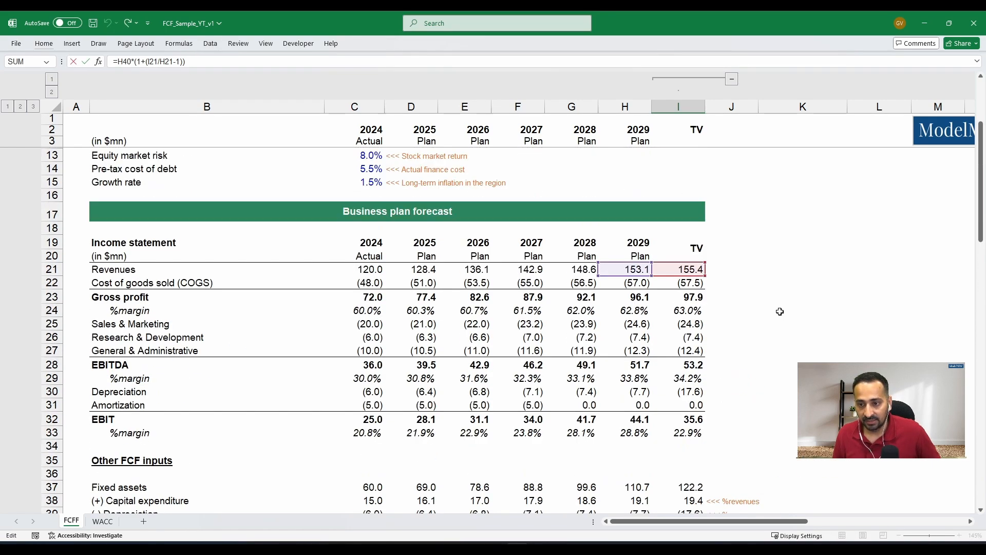
{"action": "scroll", "coordinate": [780, 311], "scroll_direction": "down", "scroll_amount": 4}
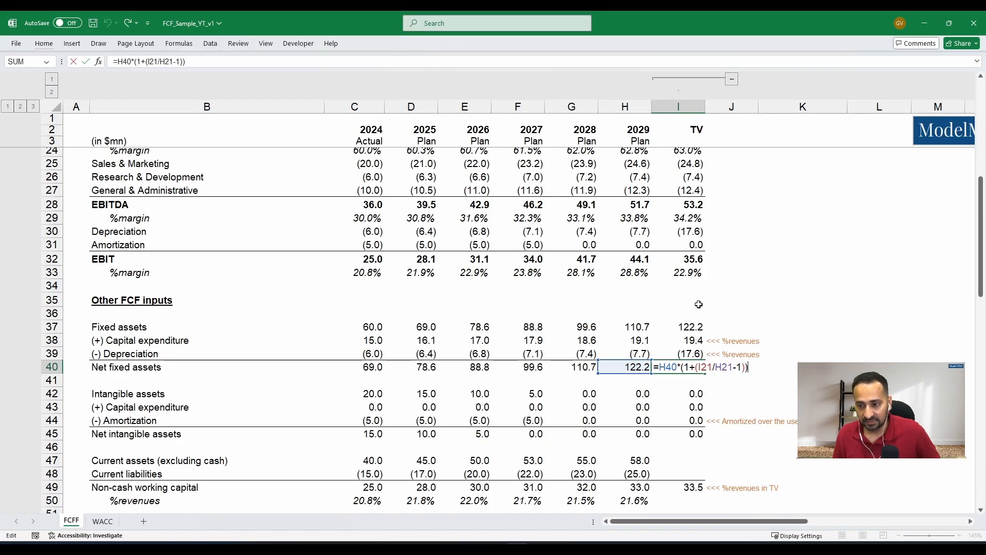
{"action": "key", "text": "ctrl+Return"}
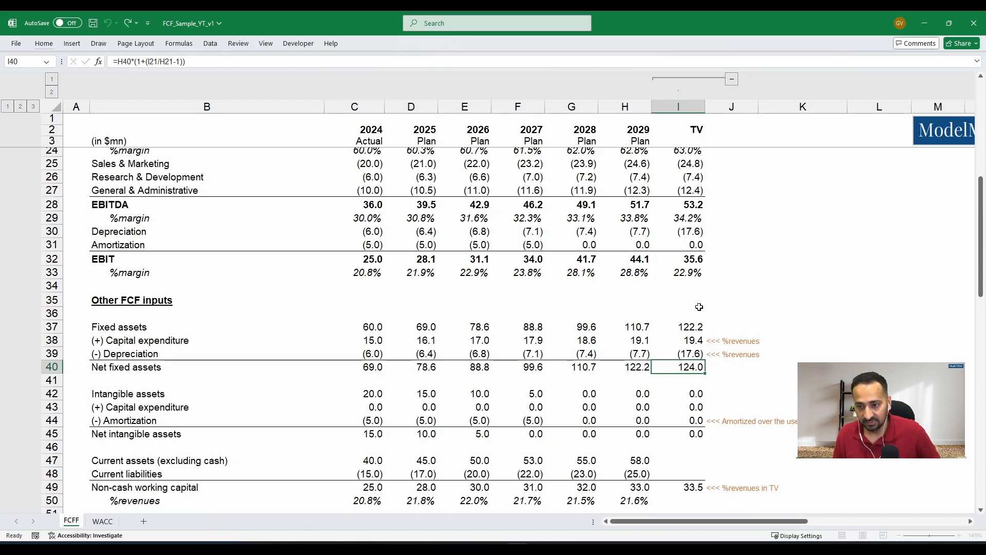
- Compare terminal value depreciation in I39 with capital expenditure in I38, and check the net intangible assets formula in I45
{"action": "left_click", "coordinate": [660, 354]}
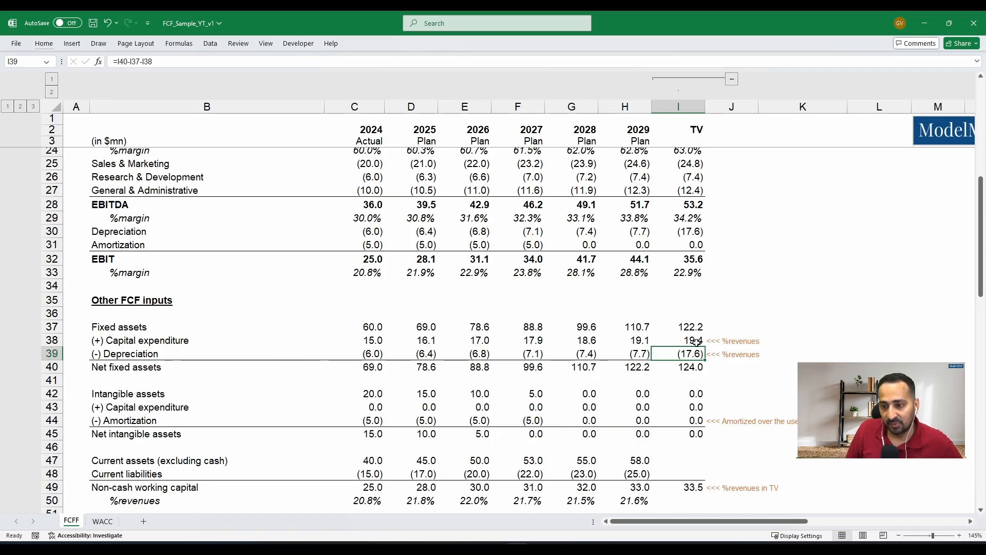
{"action": "left_click", "coordinate": [695, 342]}
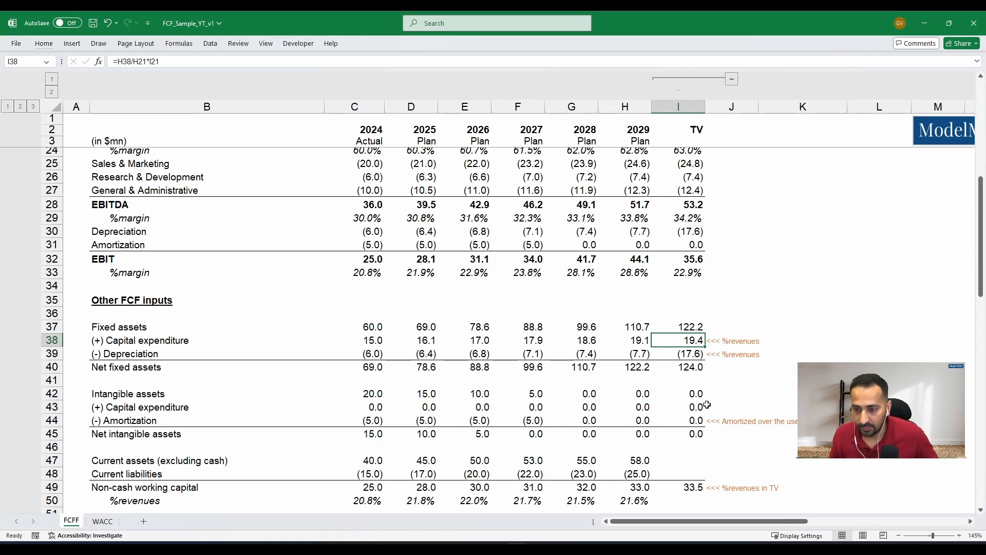
{"action": "scroll", "coordinate": [723, 376], "scroll_direction": "down", "scroll_amount": 1}
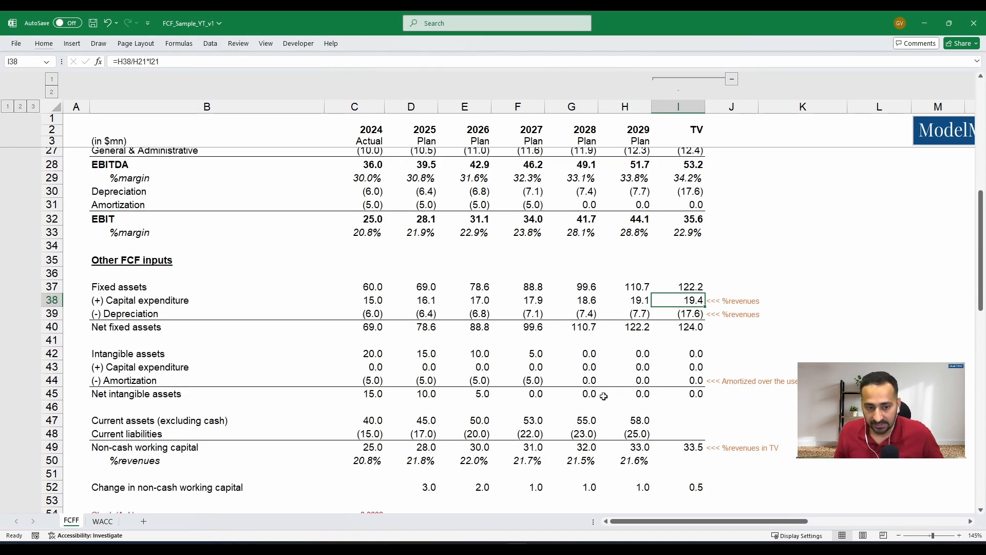
{"action": "left_click", "coordinate": [677, 391]}
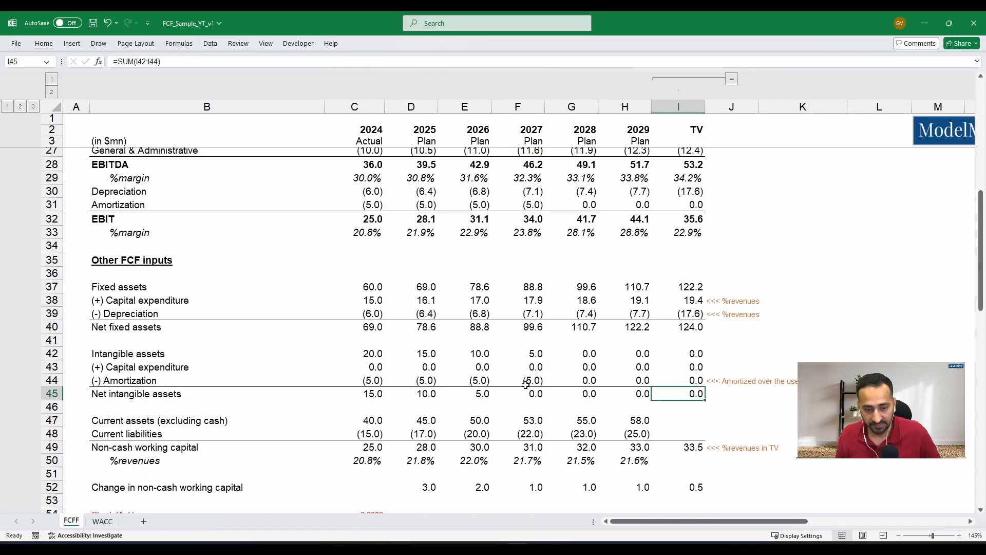
- Inspect the terminal value non-cash working capital formula in I49 and trace its references to H50 and the revenue in I21
{"action": "key", "text": "Down"}
{"action": "key", "text": "Down"}
{"action": "key", "text": "Down"}
{"action": "key", "text": "Down"}
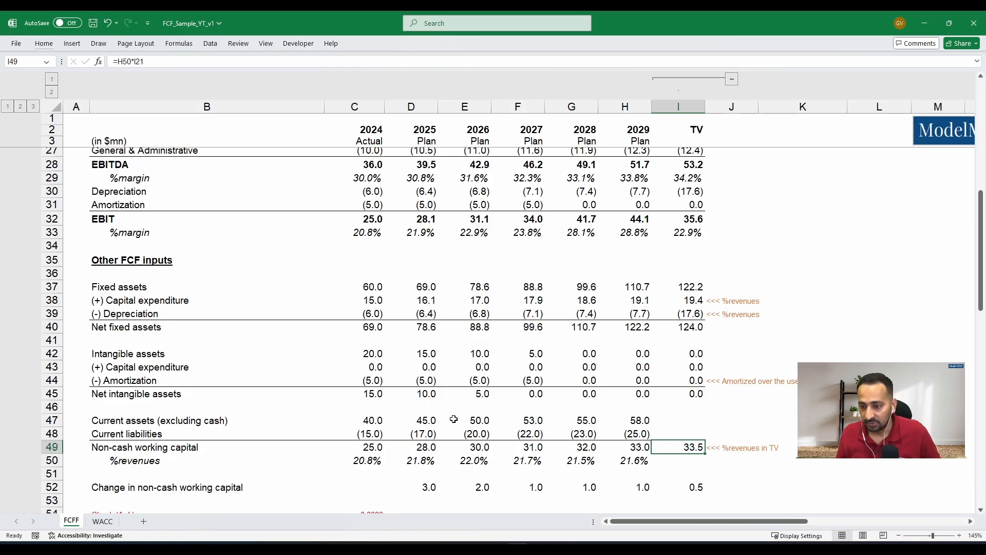
{"action": "key", "text": "F2"}
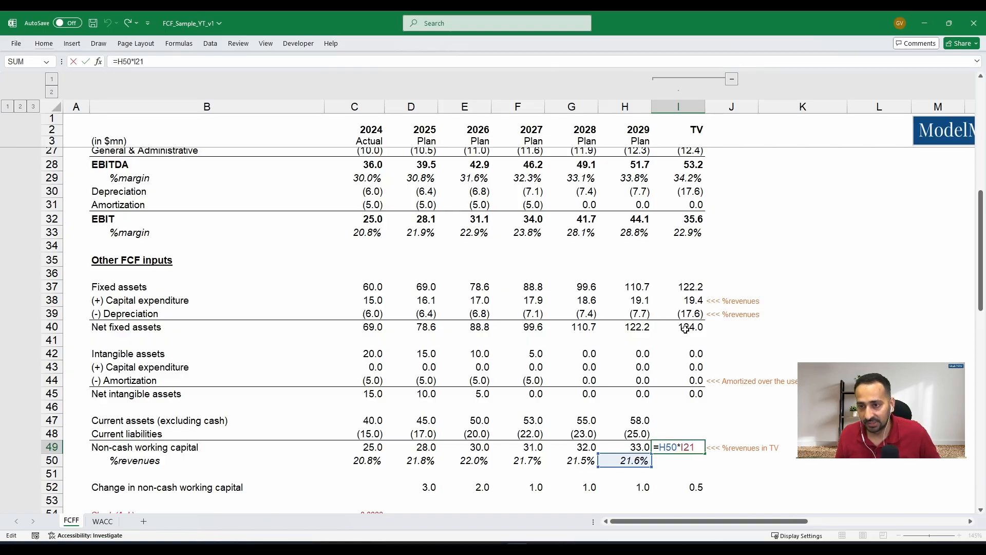
{"action": "scroll", "coordinate": [686, 329], "scroll_direction": "up", "scroll_amount": 4}
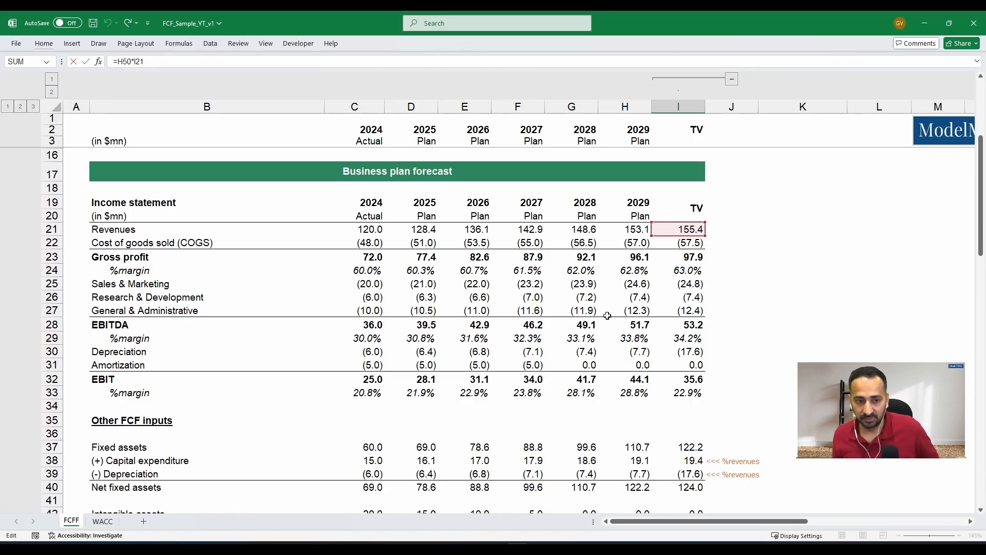
{"action": "scroll", "coordinate": [616, 312], "scroll_direction": "down", "scroll_amount": 3}
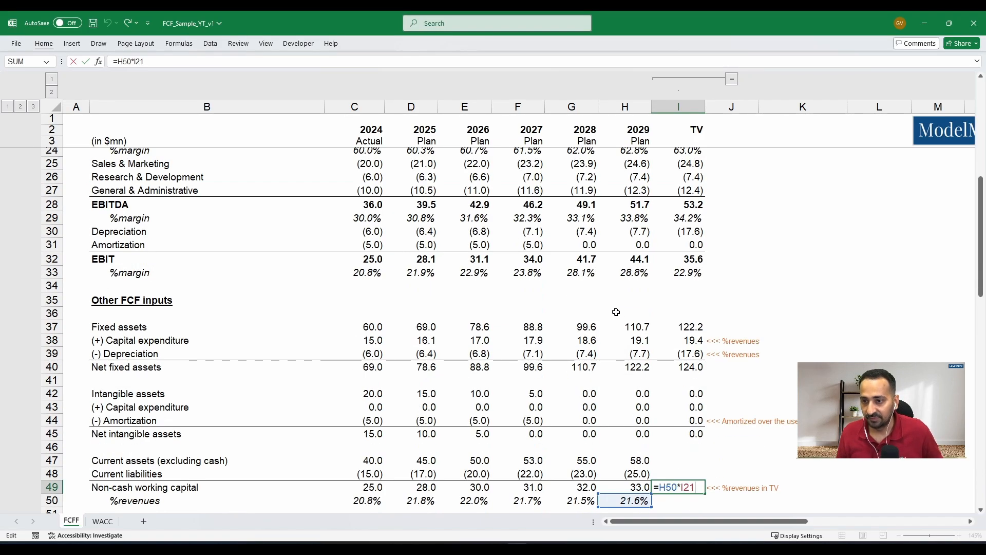
{"action": "scroll", "coordinate": [616, 312], "scroll_direction": "down", "scroll_amount": 2}
{"action": "scroll", "coordinate": [614, 312], "scroll_direction": "down", "scroll_amount": 2}
{"action": "key", "text": "ctrl+Return"}
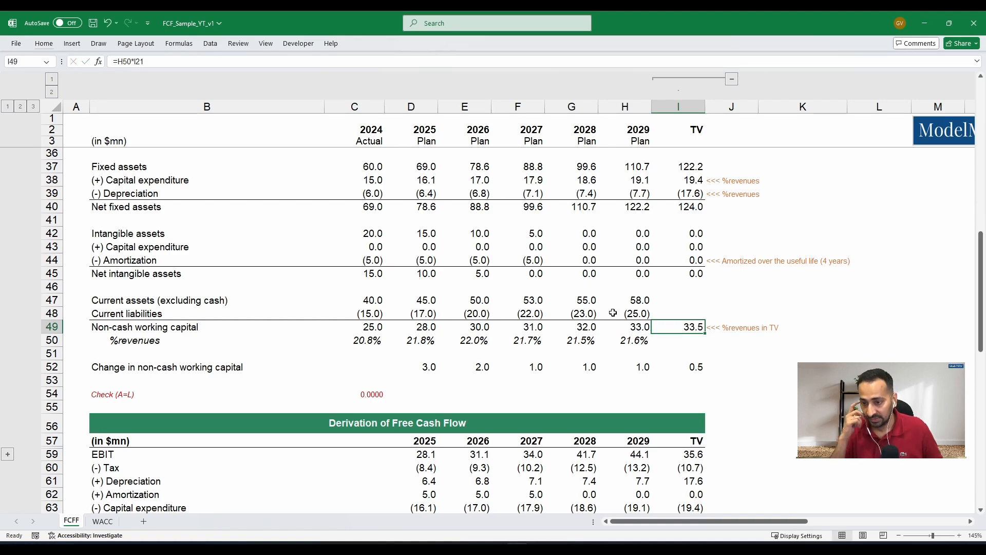
- Inspect the terminal value change in non-cash working capital formula in I52 and the cells it references
{"action": "key", "text": "Down"}
{"action": "key", "text": "Down"}
{"action": "key", "text": "Down"}
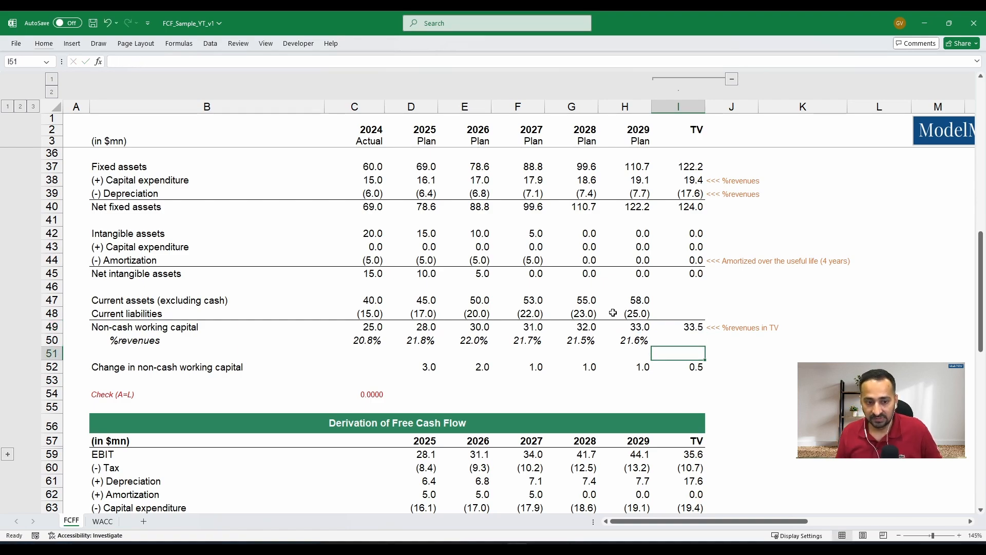
{"action": "key", "text": "F2"}
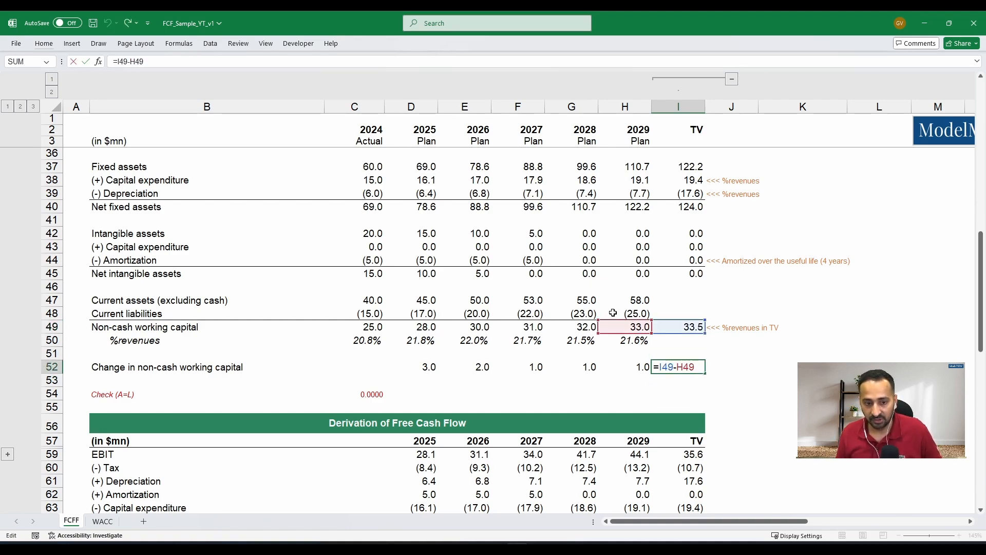
{"action": "key", "text": "ctrl+Return"}
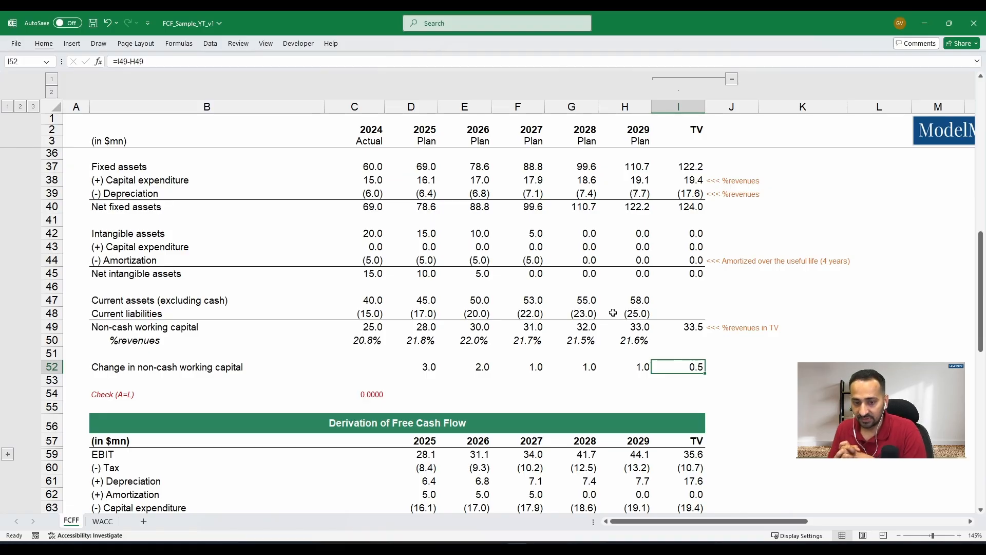
- Inspect the terminal value EBIT formula in I59 and check it against its source in row 32
{"action": "scroll", "coordinate": [648, 330], "scroll_direction": "down", "scroll_amount": 2}
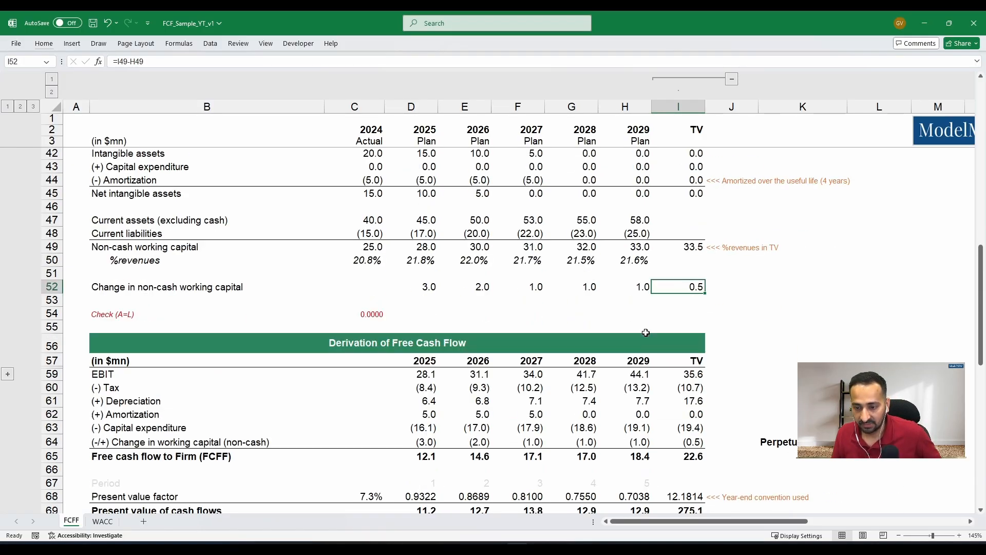
{"action": "left_click", "coordinate": [640, 373]}
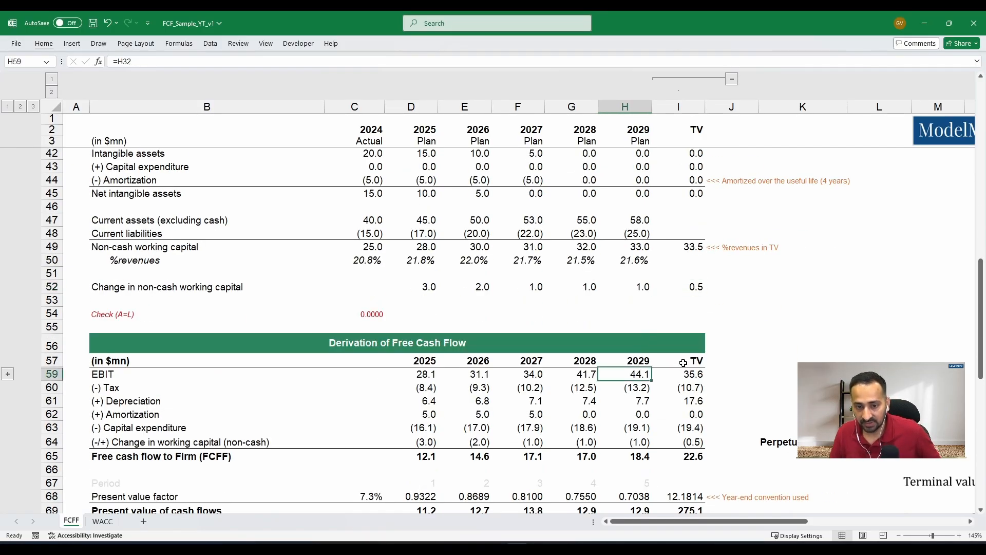
{"action": "key", "text": "Right"}
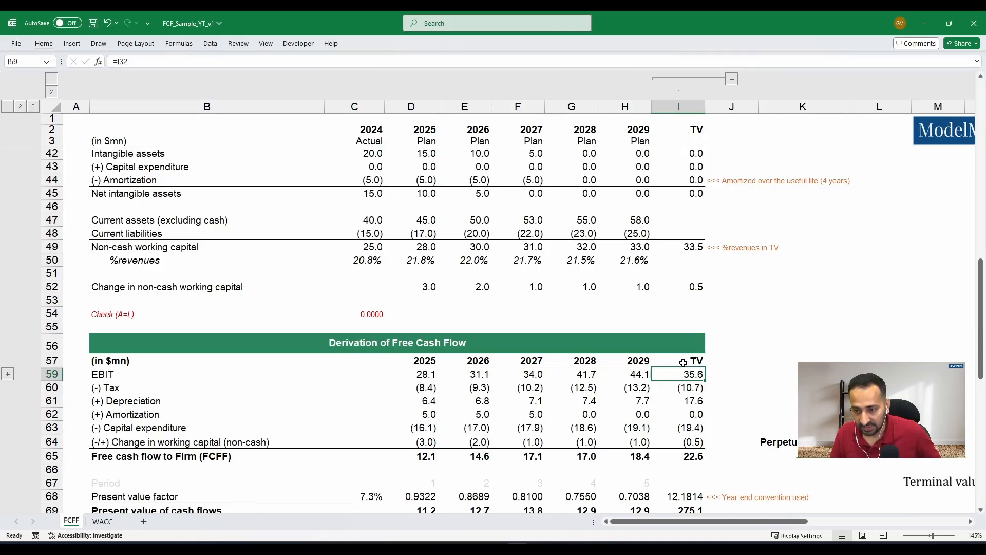
{"action": "key", "text": "F2"}
{"action": "key", "text": "Return"}
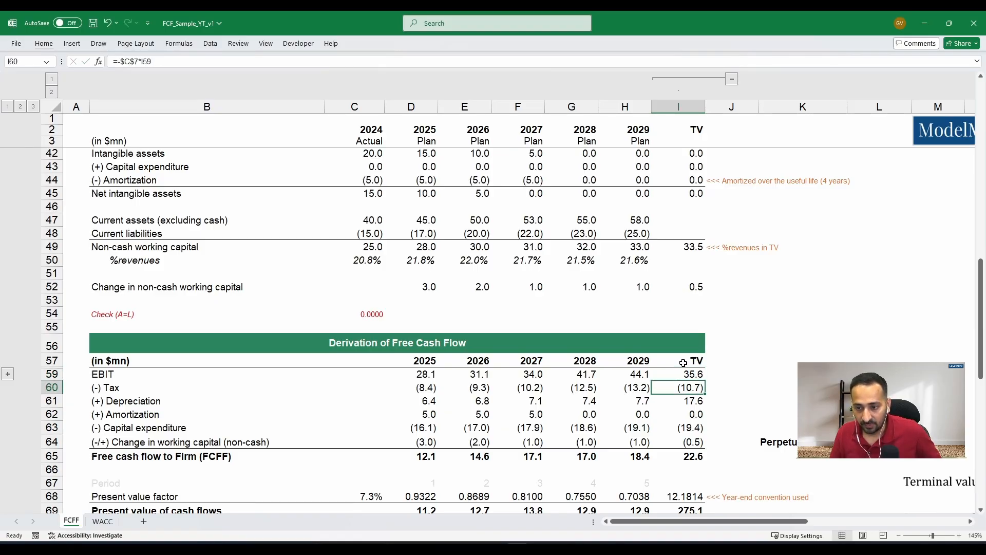
{"action": "key", "text": "Up"}
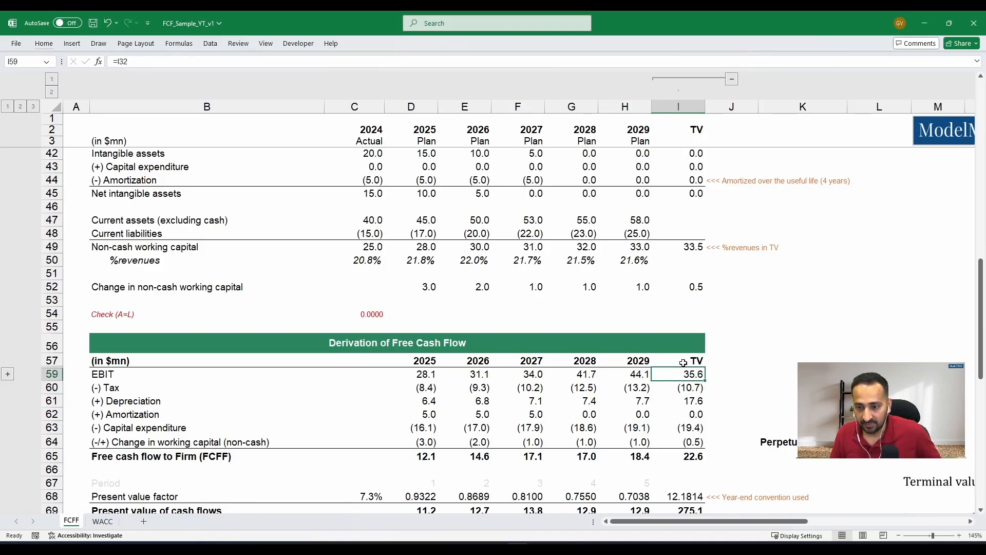
{"action": "scroll", "coordinate": [755, 376], "scroll_direction": "up", "scroll_amount": 4}
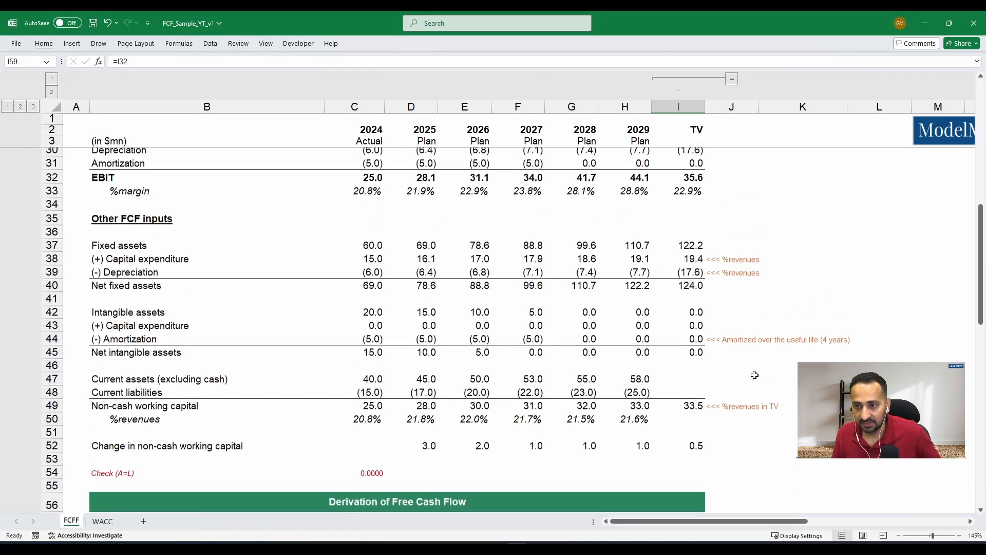
{"action": "scroll", "coordinate": [755, 375], "scroll_direction": "down", "scroll_amount": 4}
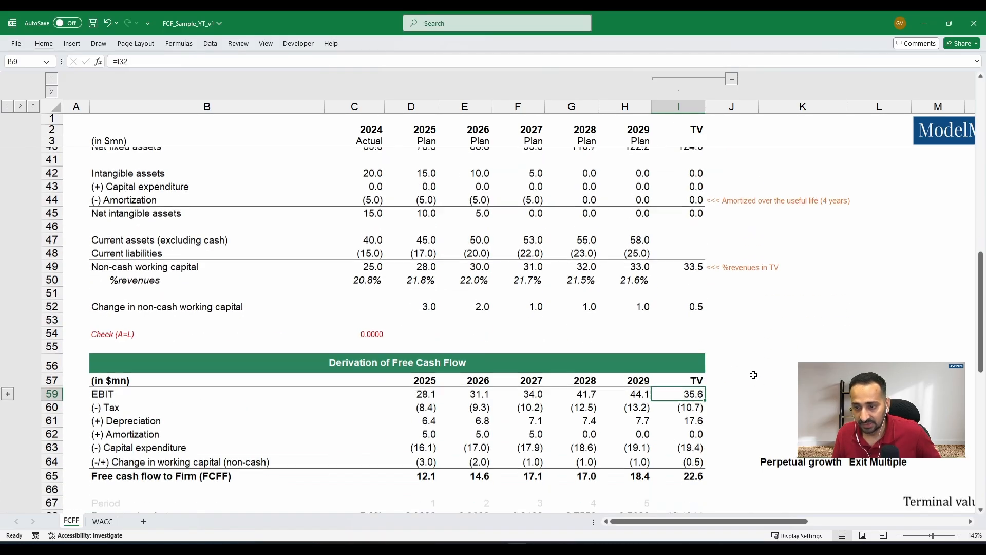
- Inspect the terminal value tax formula in I60 and the cells it references
{"action": "key", "text": "Down"}
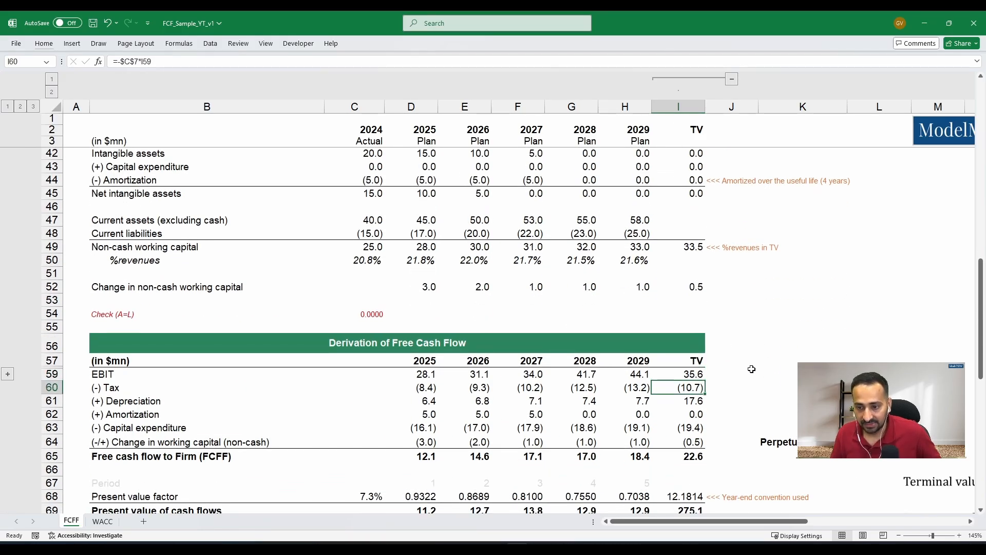
{"action": "key", "text": "F2"}
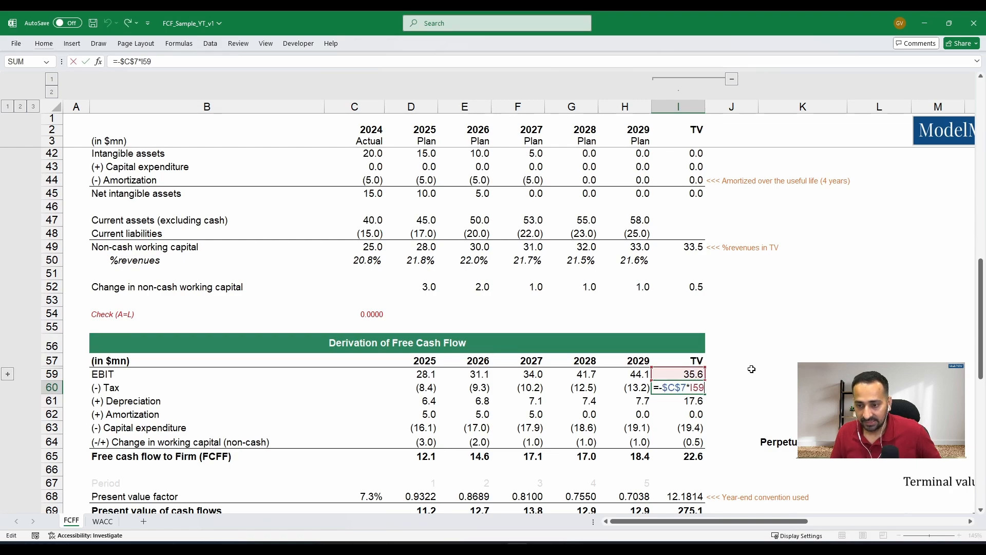
{"action": "key", "text": "Escape"}
{"action": "key", "text": "F2"}
{"action": "key", "text": "Escape"}
- Review the terminal value formulas for depreciation, amortization, capital expenditure and working capital change, down to the FCFF total in I65
{"action": "key", "text": "Down"}
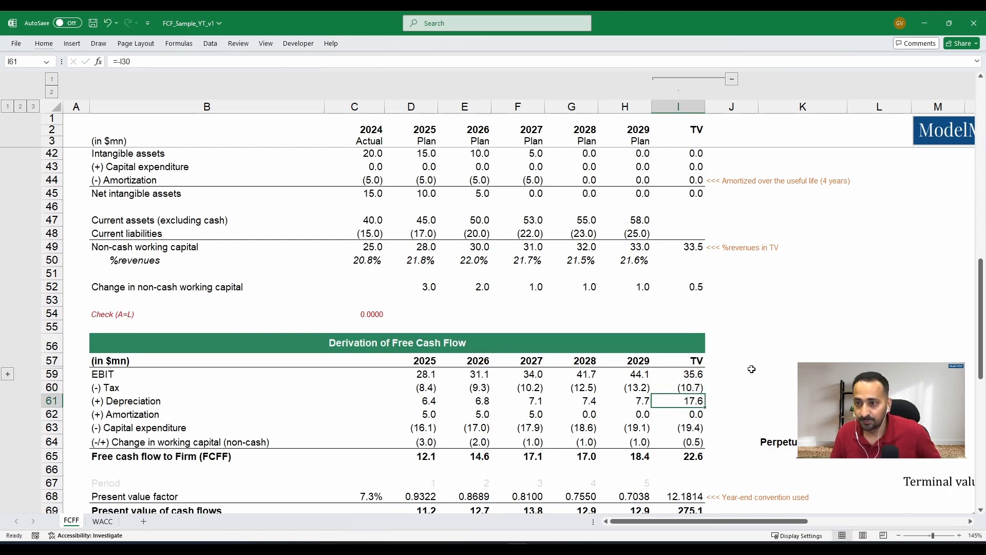
{"action": "key", "text": "Down"}
{"action": "key", "text": "Down"}
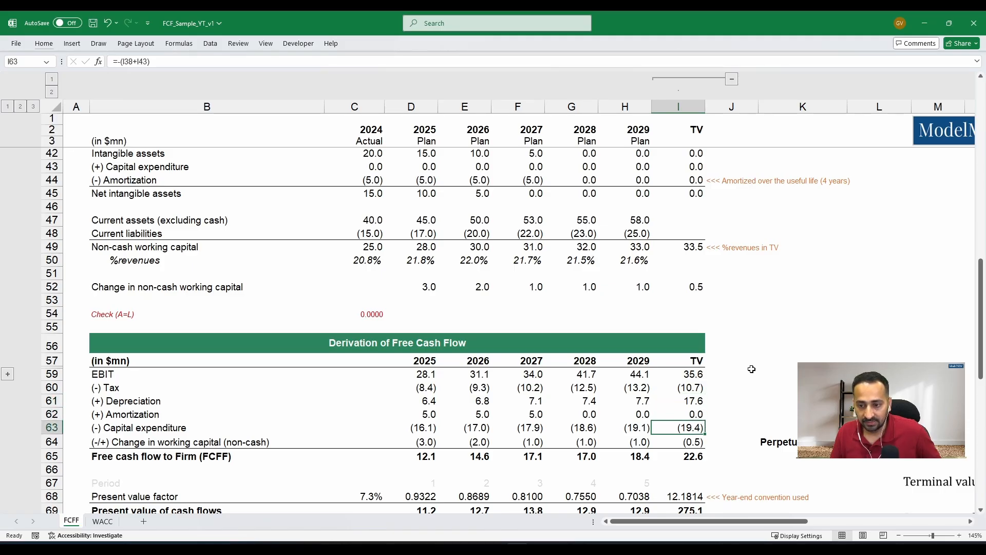
{"action": "key", "text": "Up"}
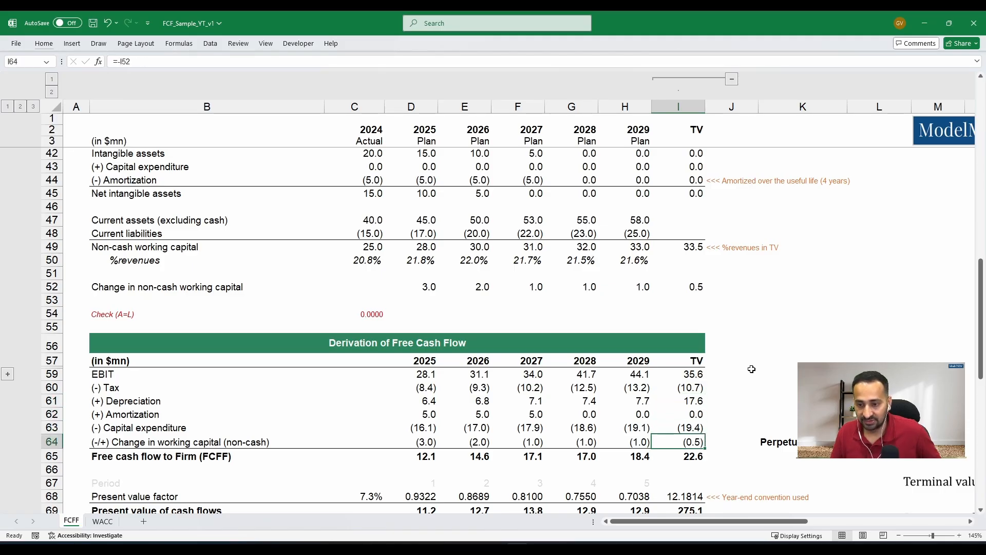
{"action": "scroll", "coordinate": [745, 360], "scroll_direction": "up", "scroll_amount": 2}
{"action": "scroll", "coordinate": [719, 354], "scroll_direction": "down", "scroll_amount": 5}
{"action": "left_click", "coordinate": [698, 343]}
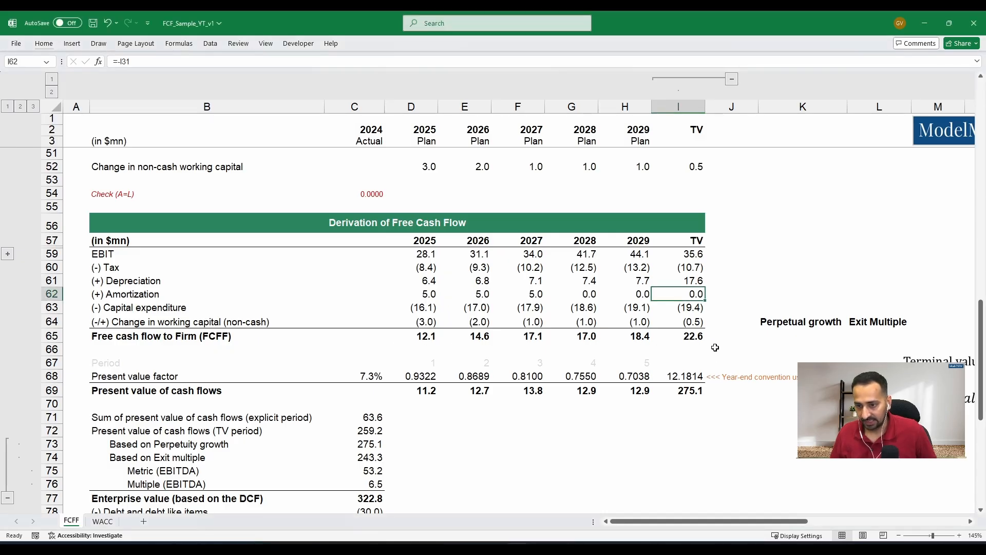
{"action": "left_click", "coordinate": [693, 337]}
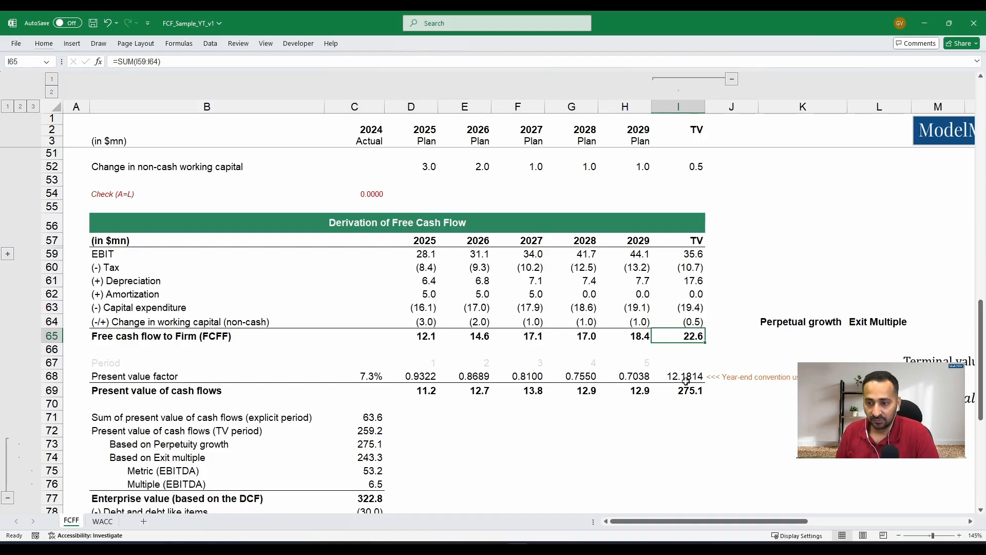
- Calculate the perpetual growth terminal value in K65 as =I65/(C68-C15), dividing FCFF by the discount rate less growth rate
{"action": "key", "text": "Right"}
{"action": "key", "text": "Right"}
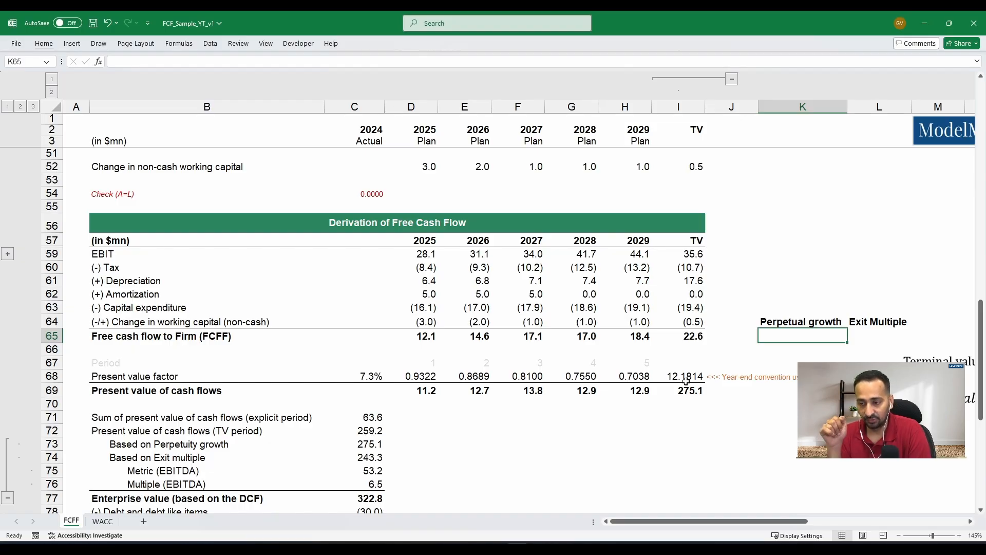
{"action": "type", "text": "="}
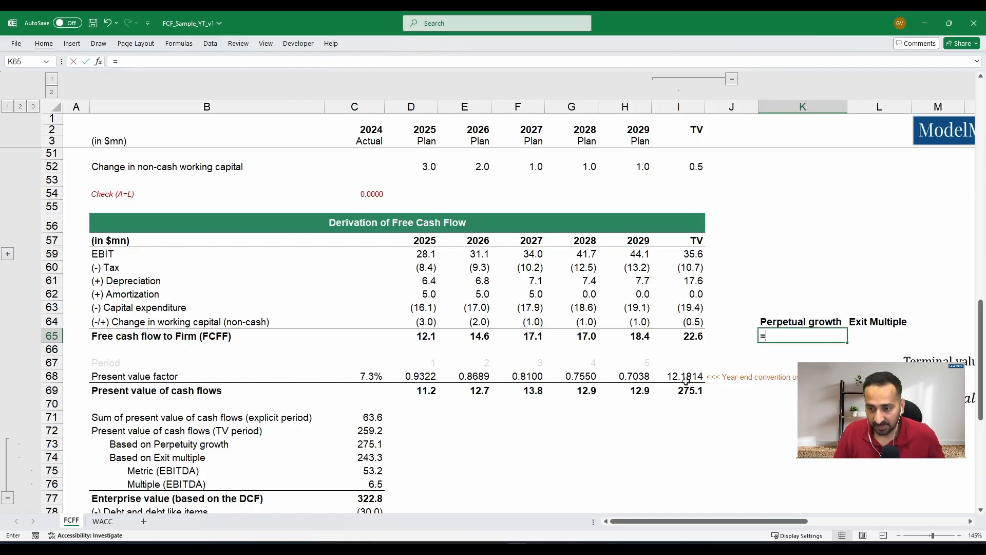
{"action": "key", "text": "Left"}
{"action": "key", "text": "Left"}
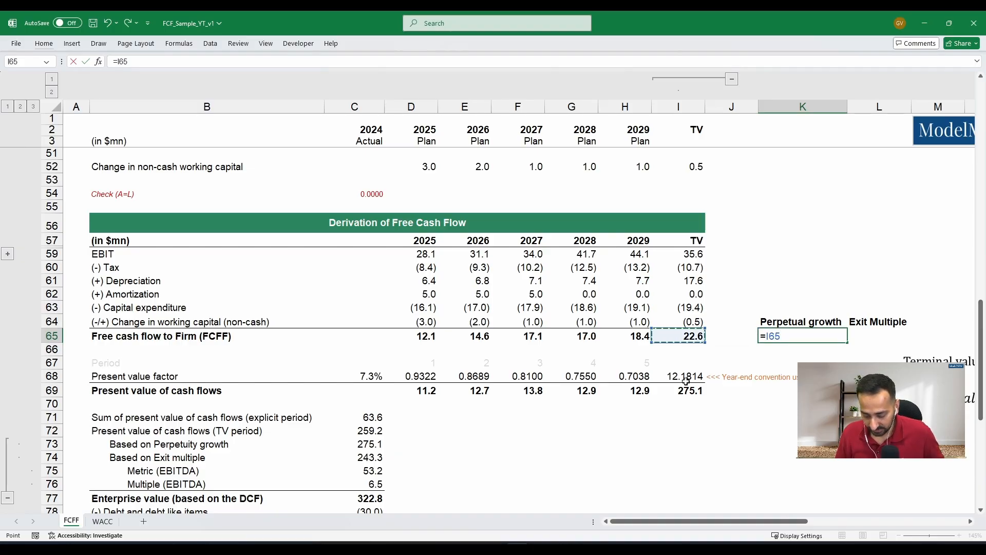
{"action": "type", "text": "/"}
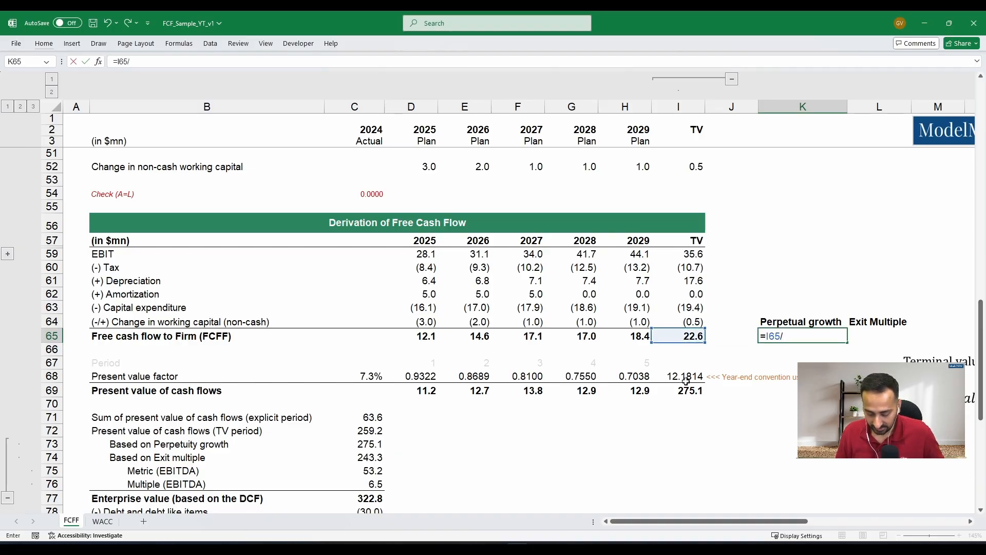
{"action": "type", "text": "("}
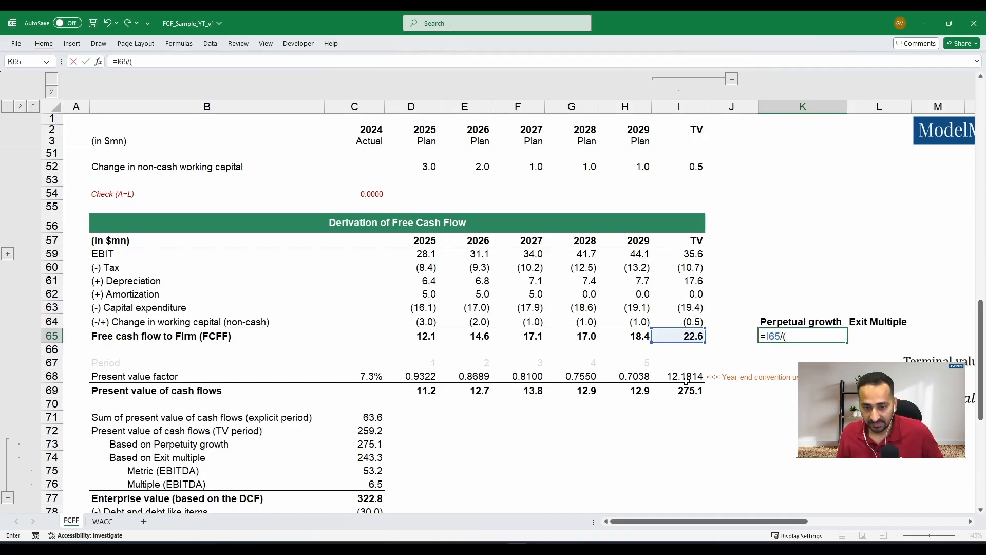
{"action": "left_click", "coordinate": [366, 376]}
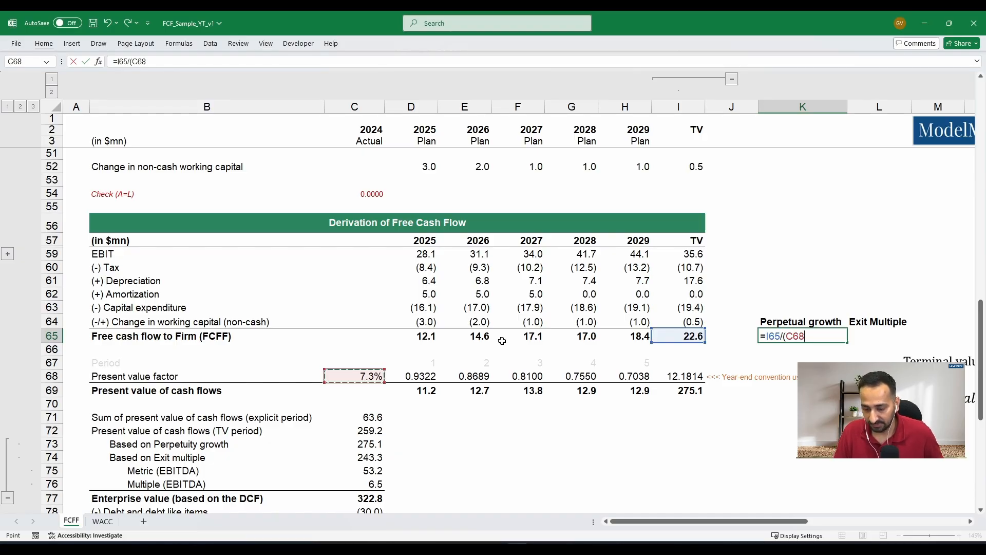
{"action": "type", "text": "-"}
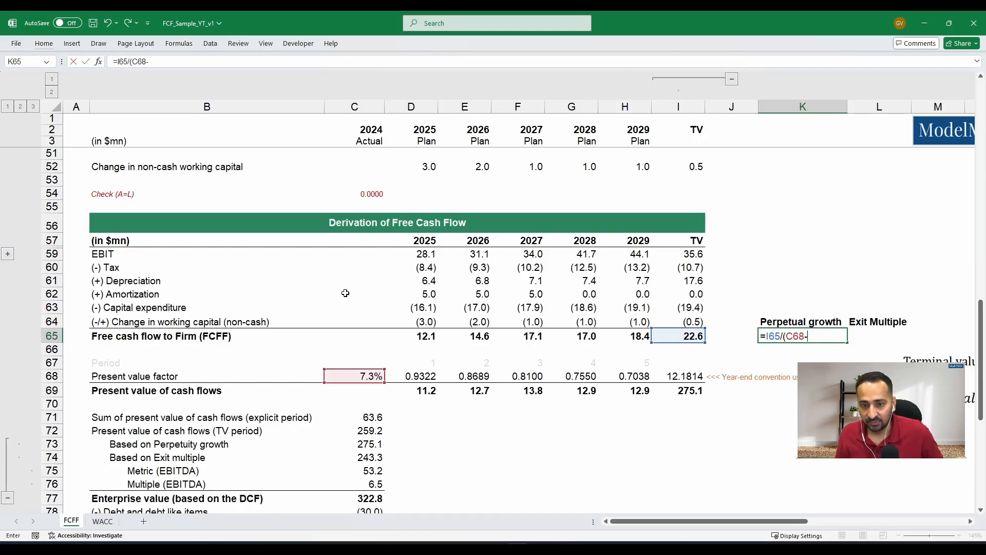
{"action": "scroll", "coordinate": [345, 293], "scroll_direction": "up", "scroll_amount": 9}
{"action": "scroll", "coordinate": [345, 293], "scroll_direction": "up", "scroll_amount": 7}
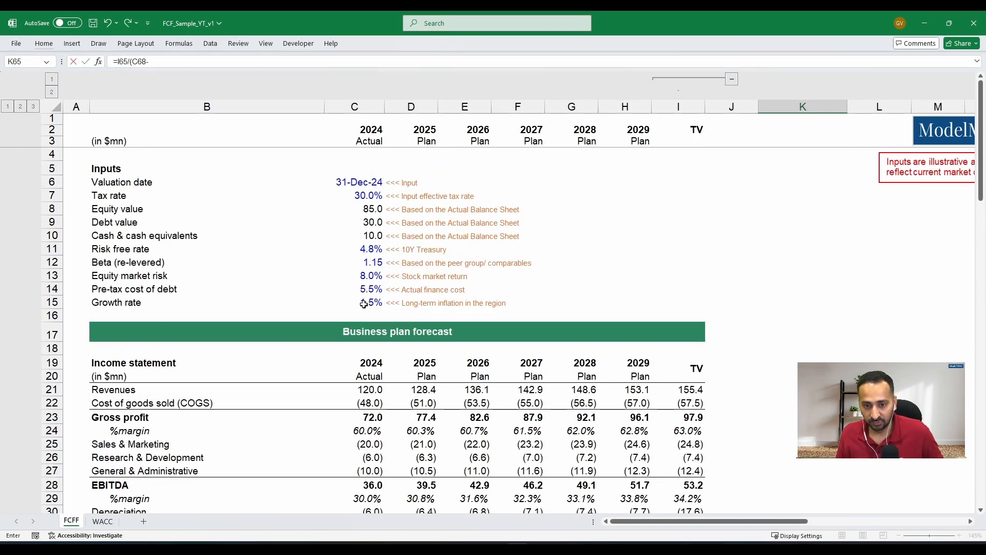
{"action": "left_click", "coordinate": [363, 304]}
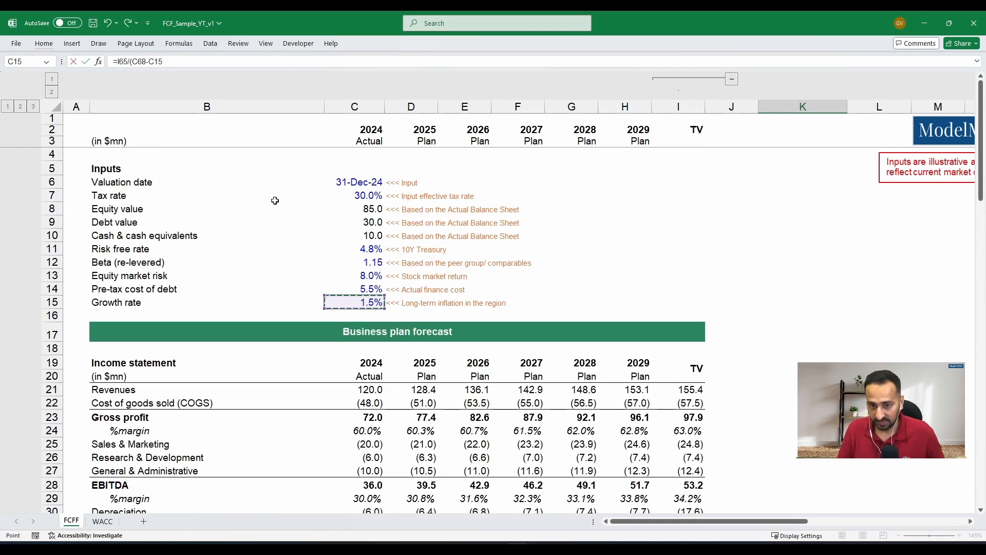
{"action": "type", "text": ")"}
{"action": "key", "text": "Return"}
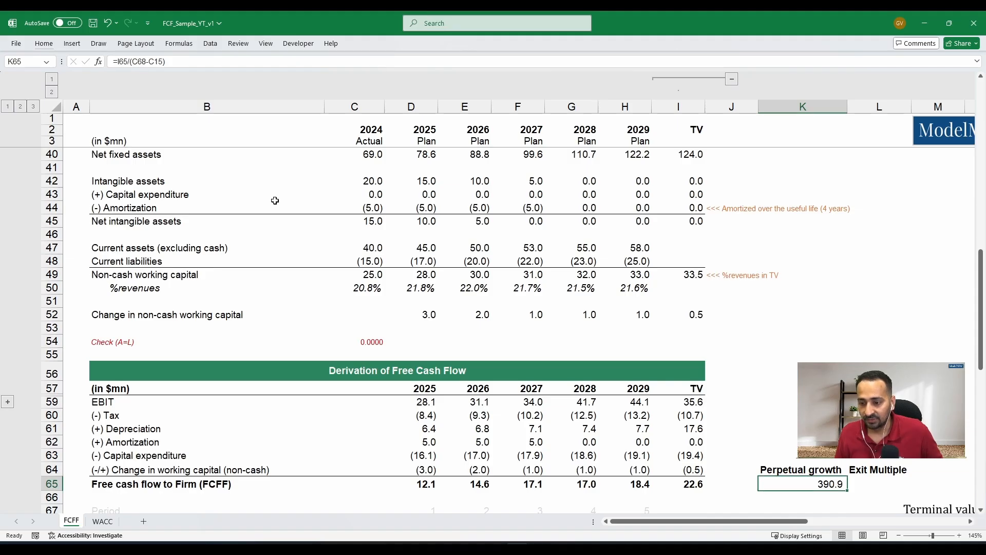
- Calculate the exit multiple terminal value in L65 as =C76*H28, multiplying the EBITDA multiple by the 2029 EBITDA
{"action": "scroll", "coordinate": [541, 292], "scroll_direction": "down", "scroll_amount": 4}
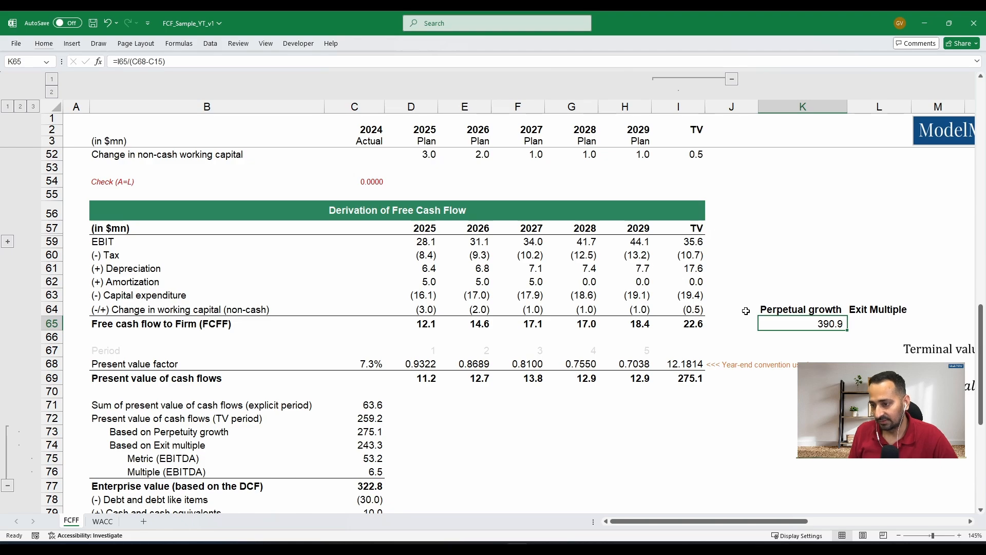
{"action": "left_click", "coordinate": [875, 332]}
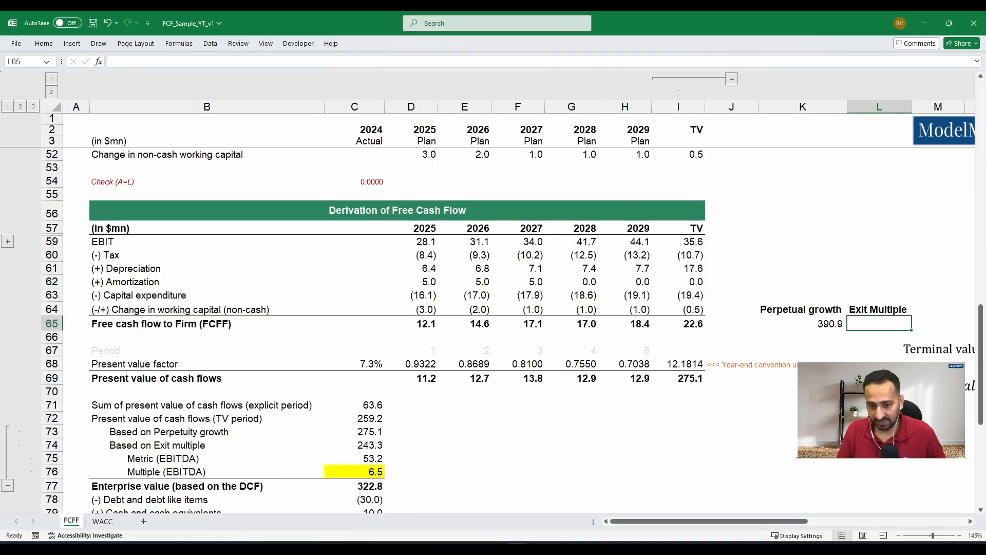
{"action": "type", "text": "="}
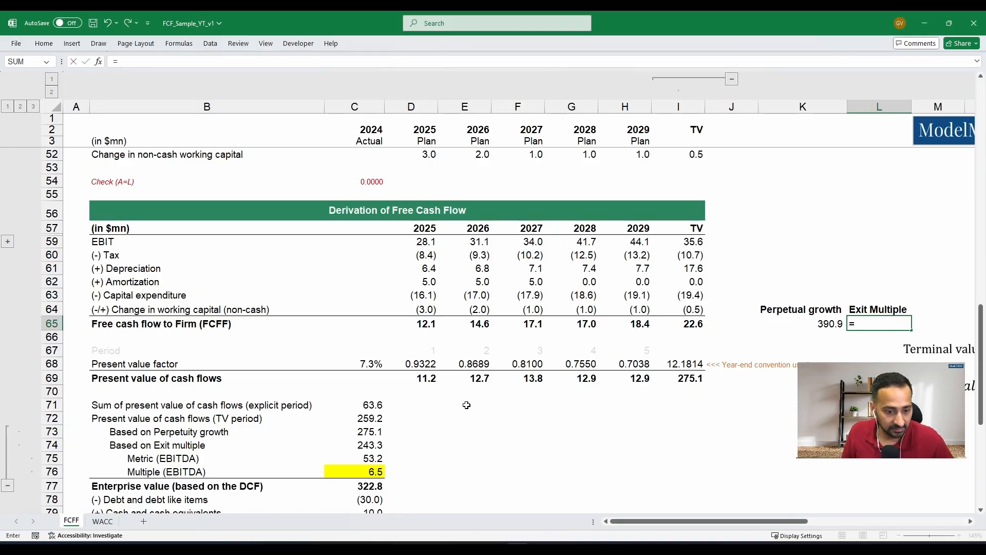
{"action": "left_click", "coordinate": [368, 475]}
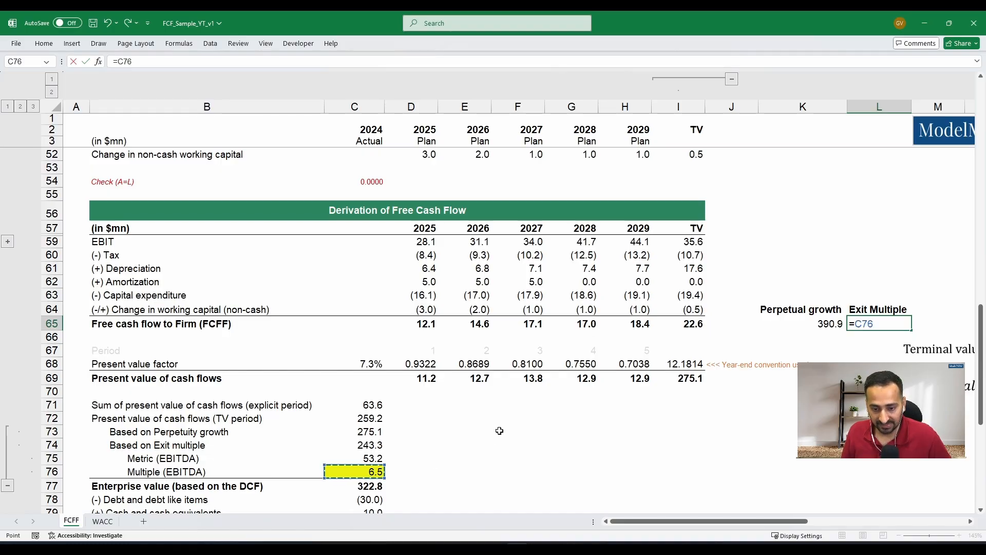
{"action": "type", "text": "*"}
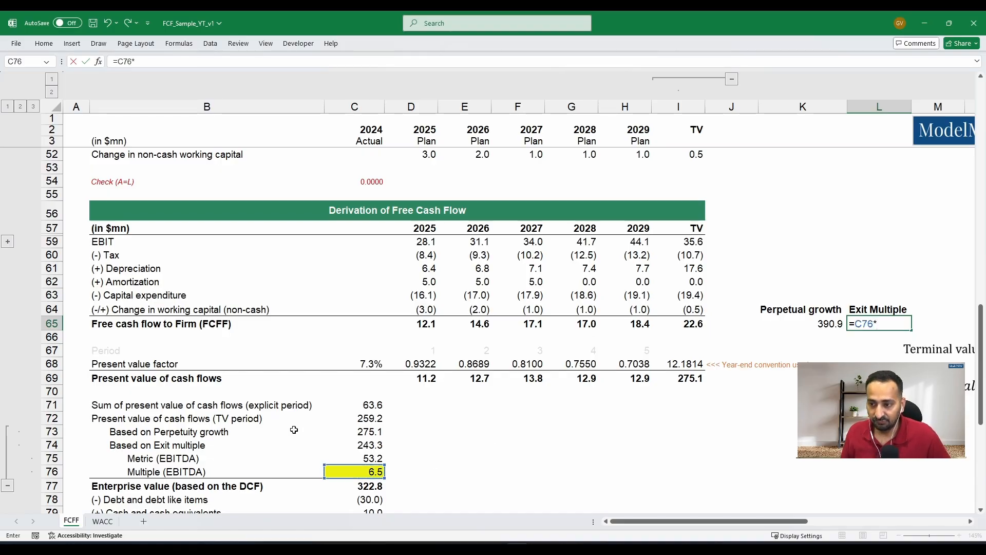
{"action": "scroll", "coordinate": [294, 430], "scroll_direction": "up", "scroll_amount": 12}
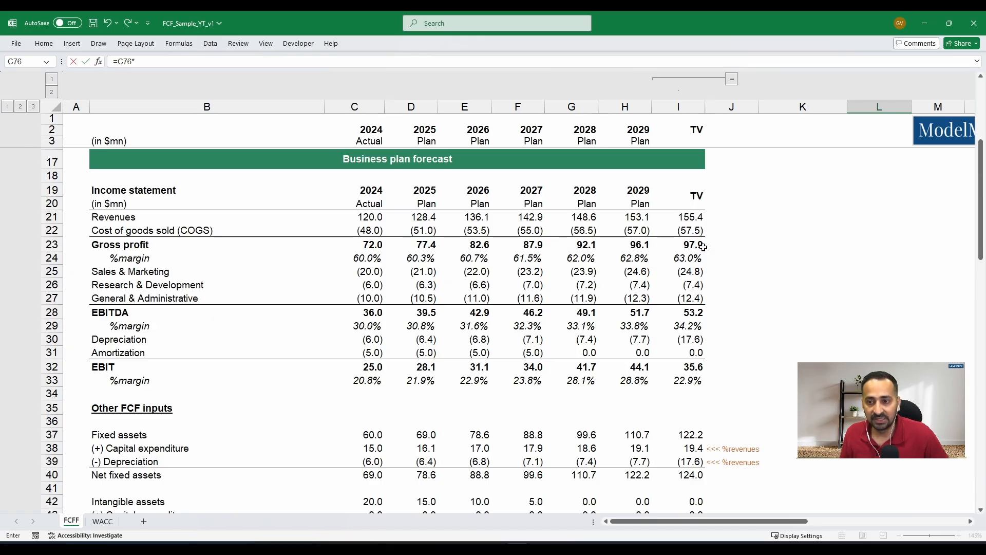
{"action": "left_click", "coordinate": [639, 311]}
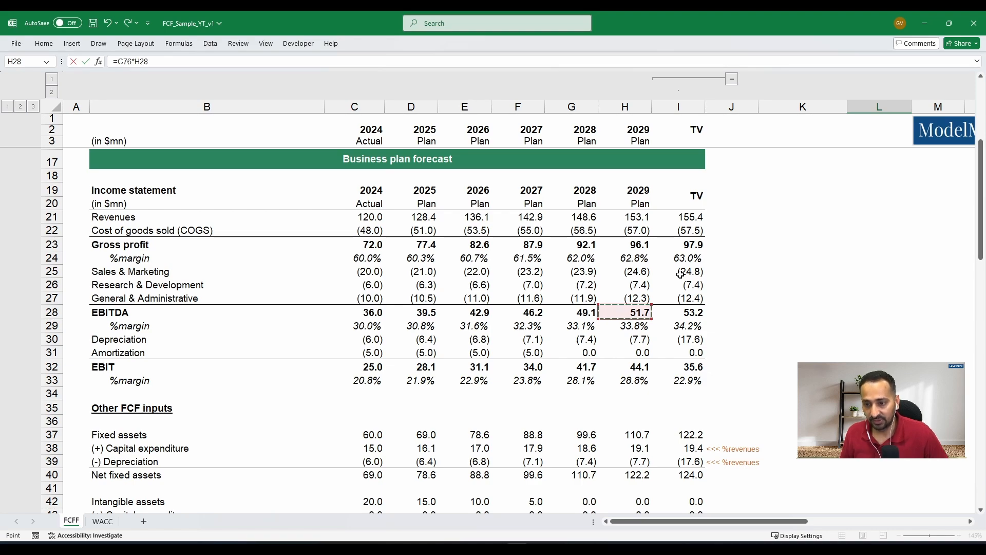
{"action": "key", "text": "Escape"}
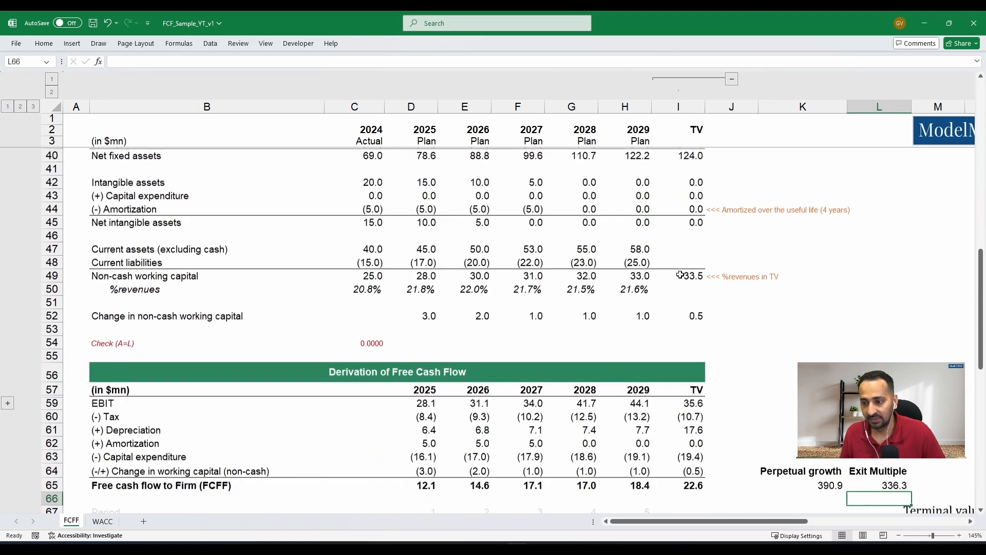
- Check the exit multiple formula in L65 and compare it with the perpetual growth terminal value in K65
{"action": "scroll", "coordinate": [736, 383], "scroll_direction": "down", "scroll_amount": 2}
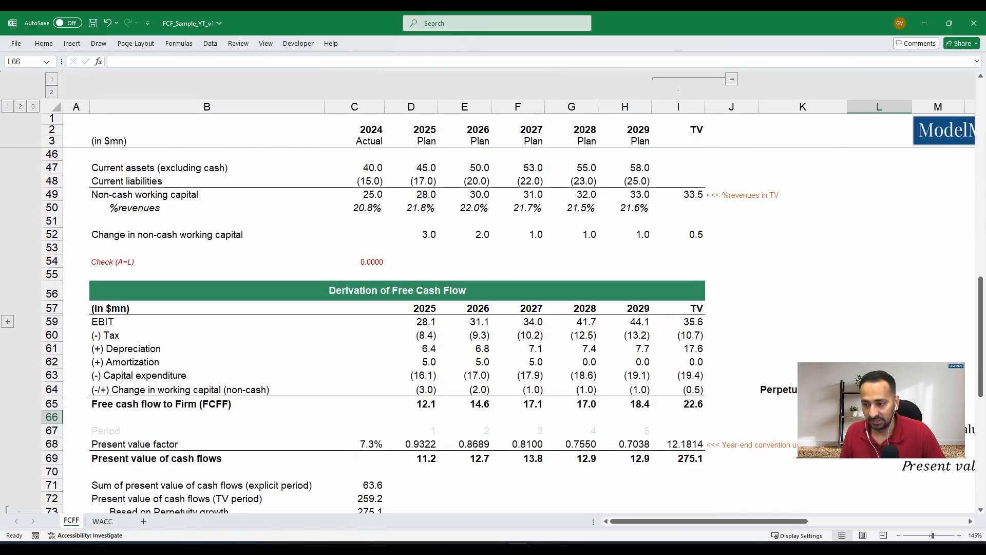
{"action": "left_click", "coordinate": [879, 404]}
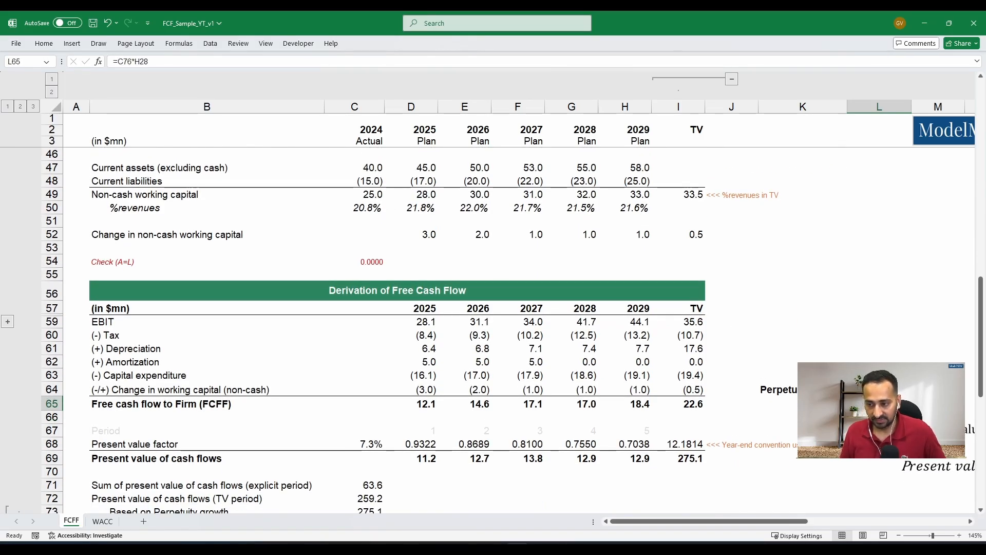
{"action": "left_click", "coordinate": [822, 403]}
{"action": "left_click_drag", "start_coordinate": [822, 403], "coordinate": [880, 404]}
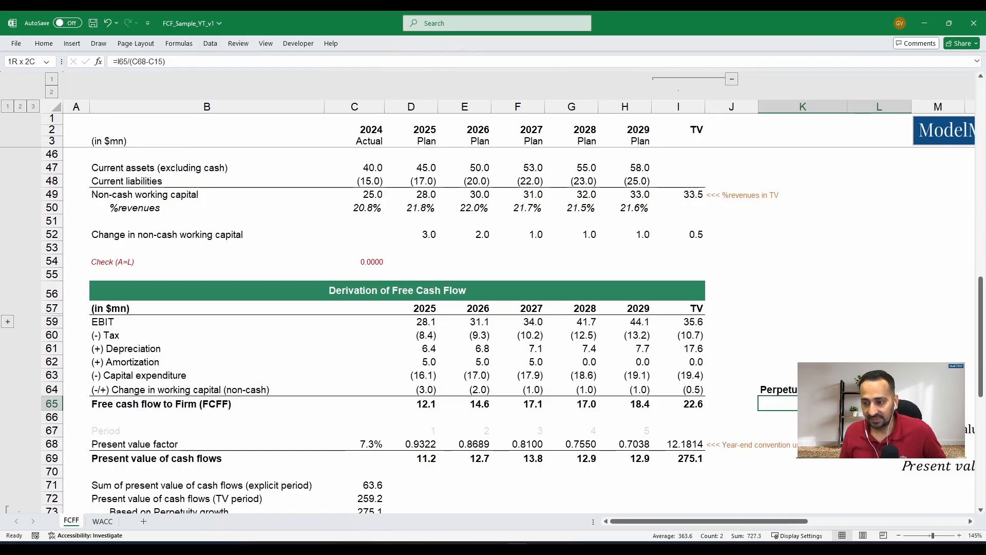
- Try to average the perpetual growth and exit multiple terminal values in M65 using AVERAGE over K65:L65
{"action": "key", "text": "Right"}
{"action": "key", "text": "Right"}
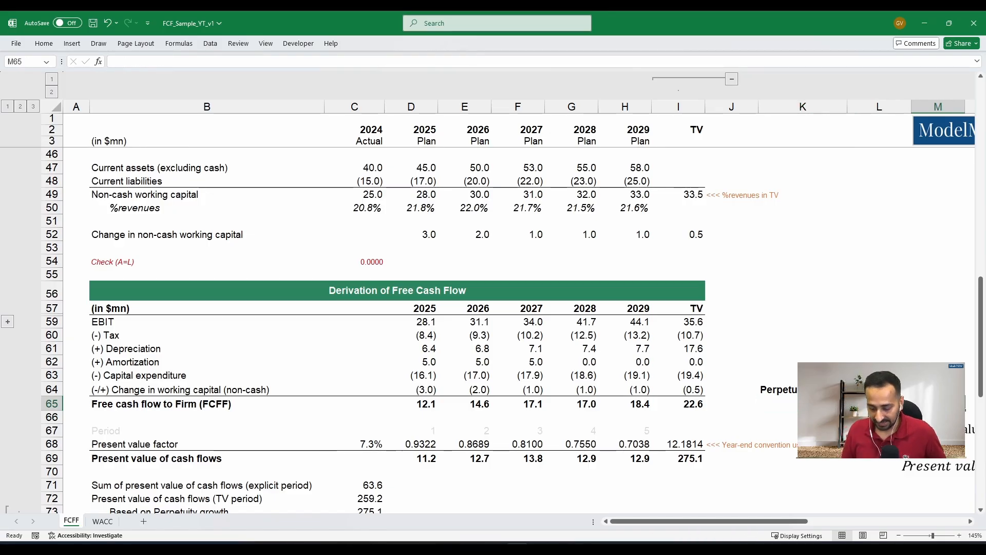
{"action": "type", "text": "=avera"}
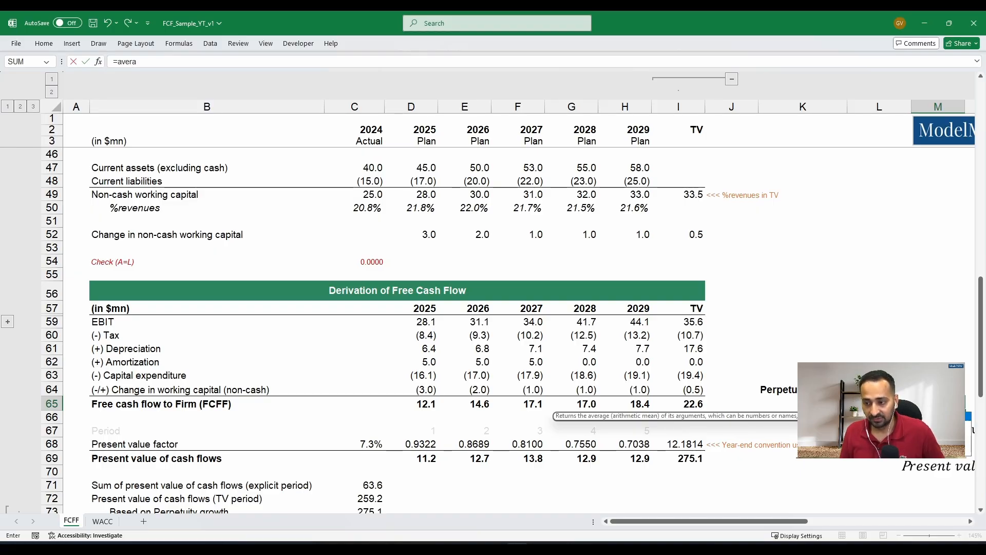
{"action": "key", "text": "Tab"}
{"action": "key", "text": "Left"}
{"action": "key", "text": "Left"}
{"action": "key", "text": "shift+Right"}
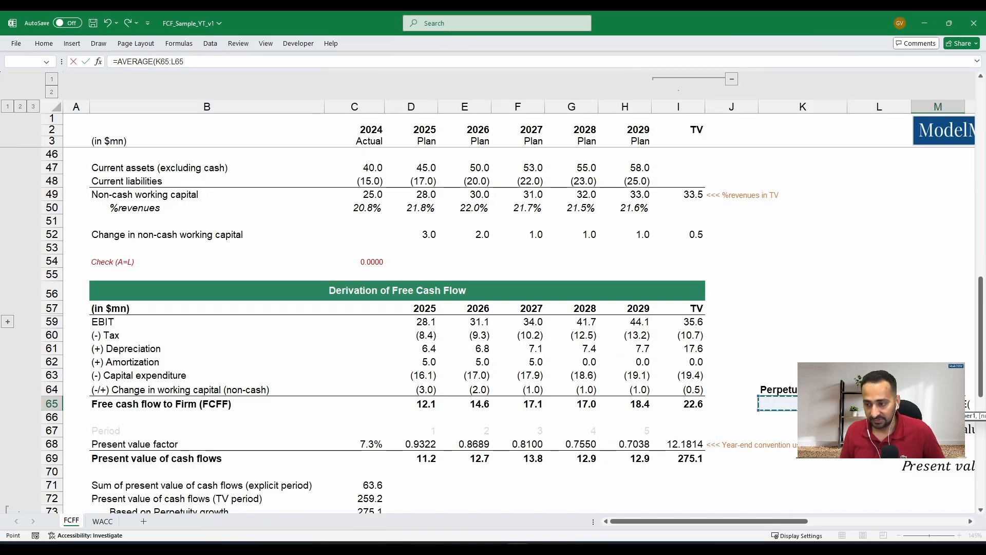
{"action": "key", "text": "Escape"}
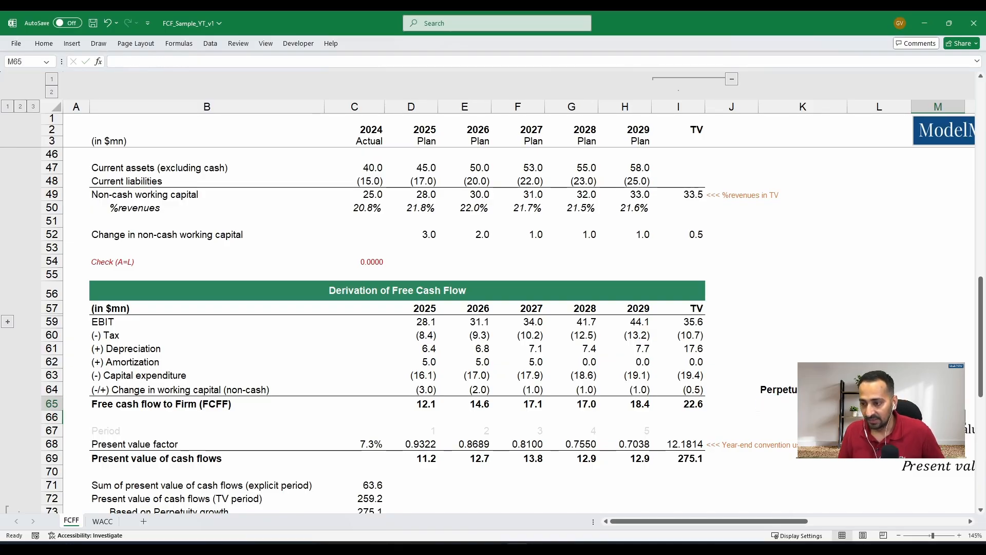
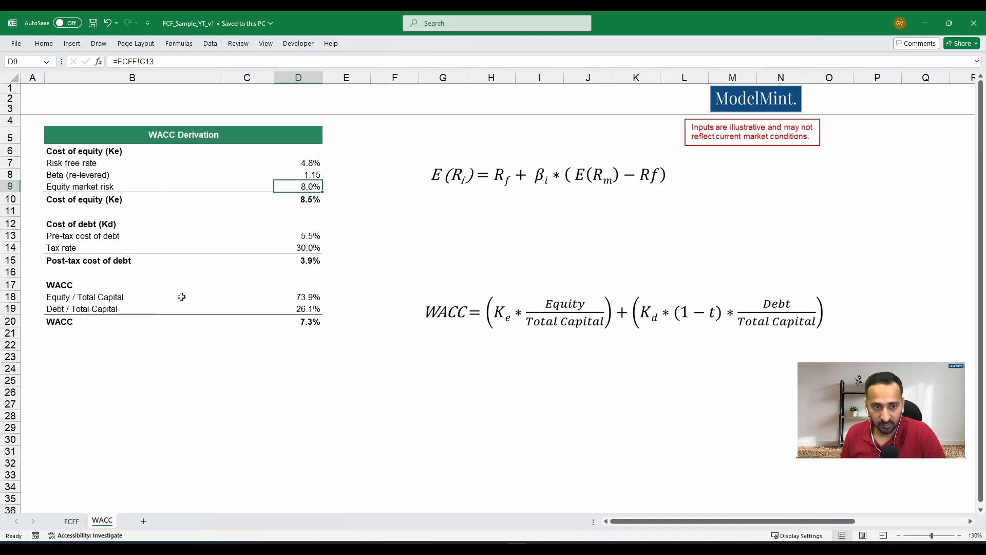
- Review the cost of equity inputs on the WACC sheet: risk free rate, re-levered beta and equity market risk in rows 7 to 9
{"action": "left_click", "coordinate": [54, 166]}
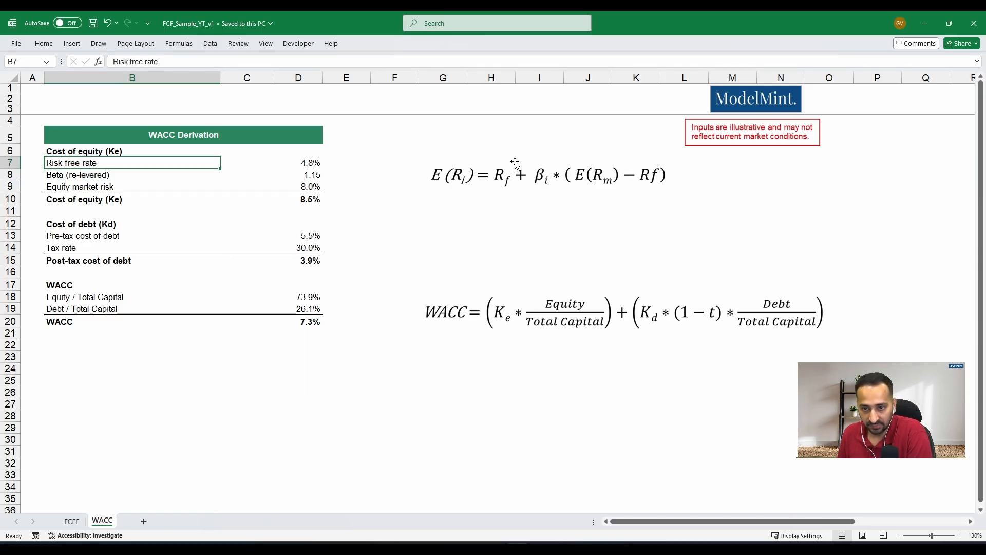
{"action": "left_click", "coordinate": [312, 167]}
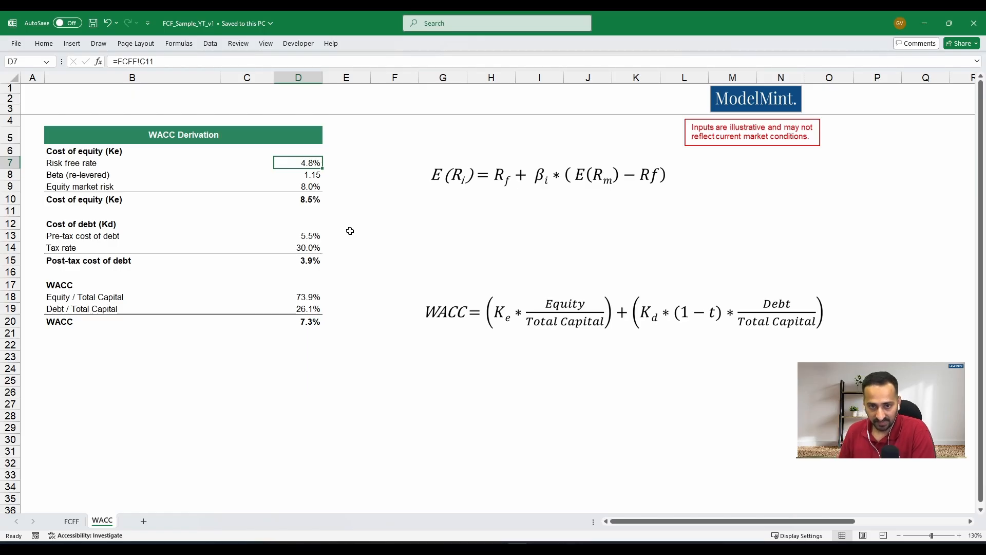
{"action": "left_click", "coordinate": [92, 173]}
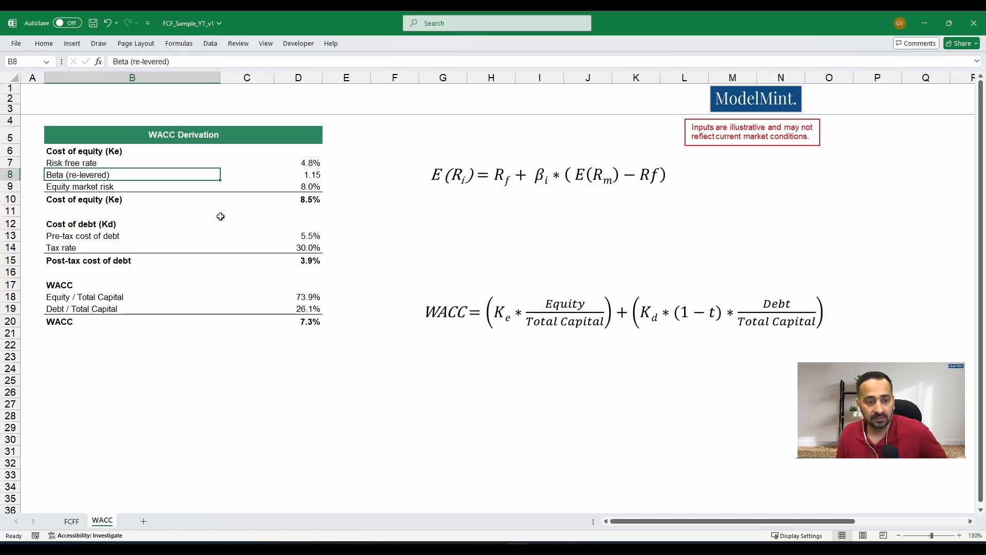
{"action": "key", "text": "Right"}
{"action": "key", "text": "Right"}
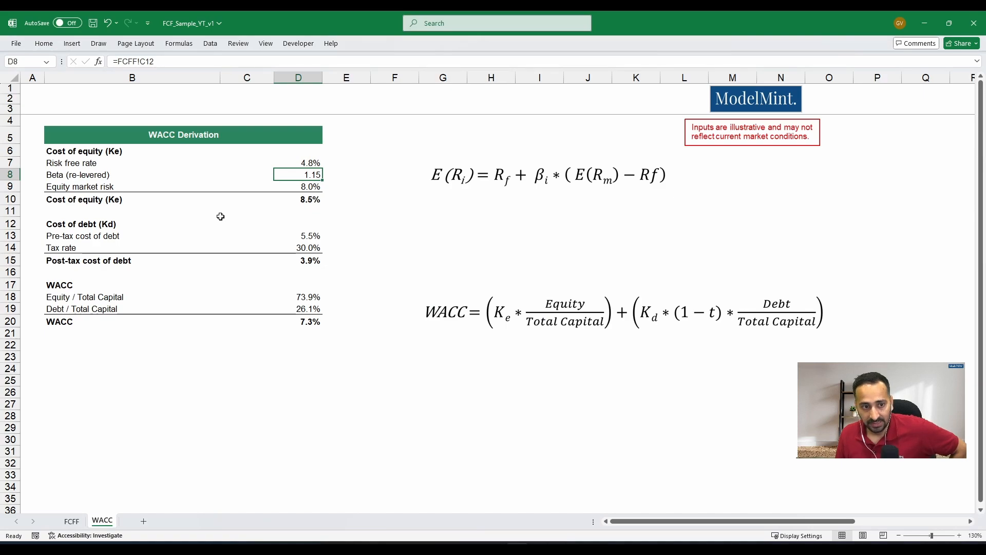
{"action": "key", "text": "Down"}
{"action": "key", "text": "Left"}
{"action": "key", "text": "Left"}
{"action": "key", "text": "Right"}
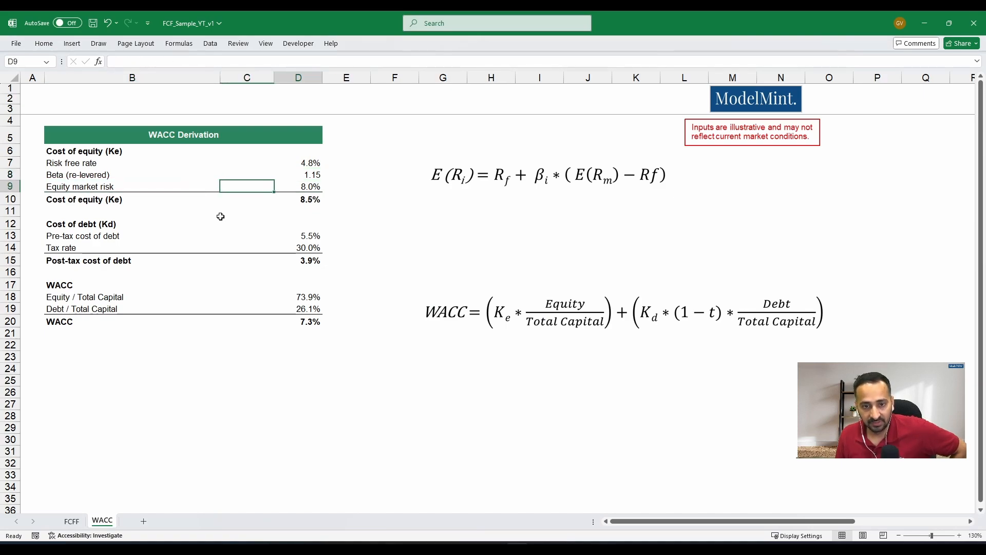
{"action": "key", "text": "Right"}
- Calculate the cost of equity in D10 as =D7+D8*(D9-D7), adding beta times the market risk premium to the risk free rate
{"action": "key", "text": "Down"}
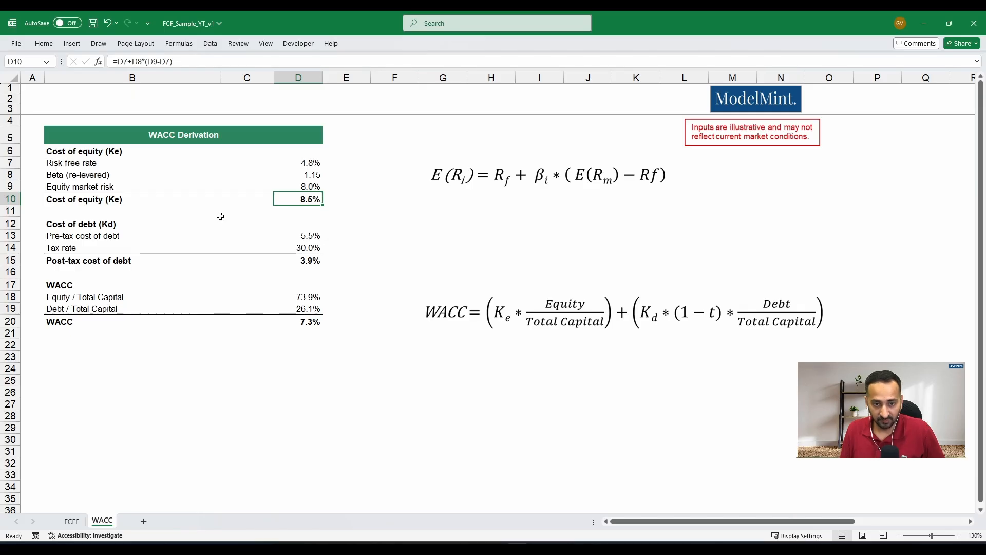
{"action": "type", "text": "="}
{"action": "key", "text": "Up"}
{"action": "key", "text": "Up"}
{"action": "key", "text": "Up"}
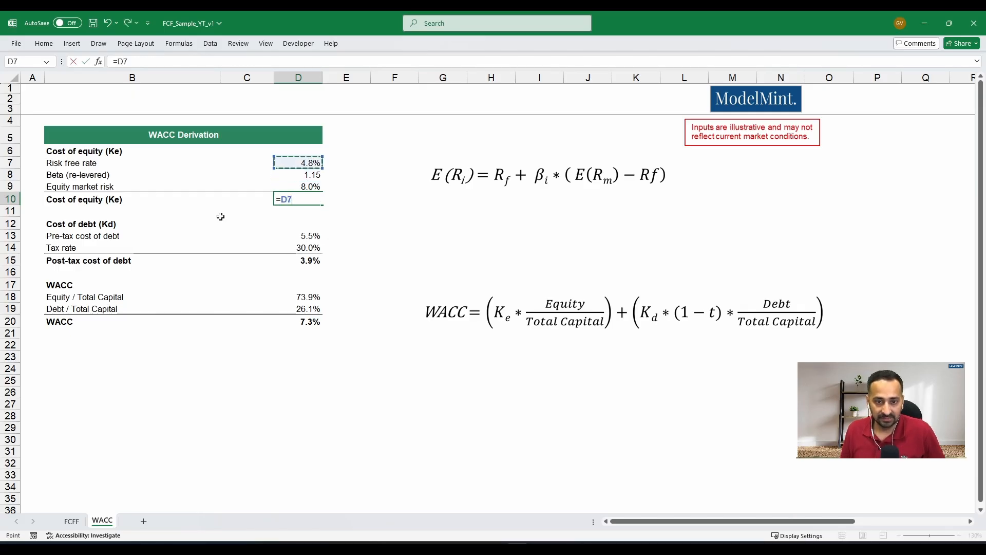
{"action": "type", "text": "+"}
{"action": "key", "text": "Up"}
{"action": "key", "text": "Up"}
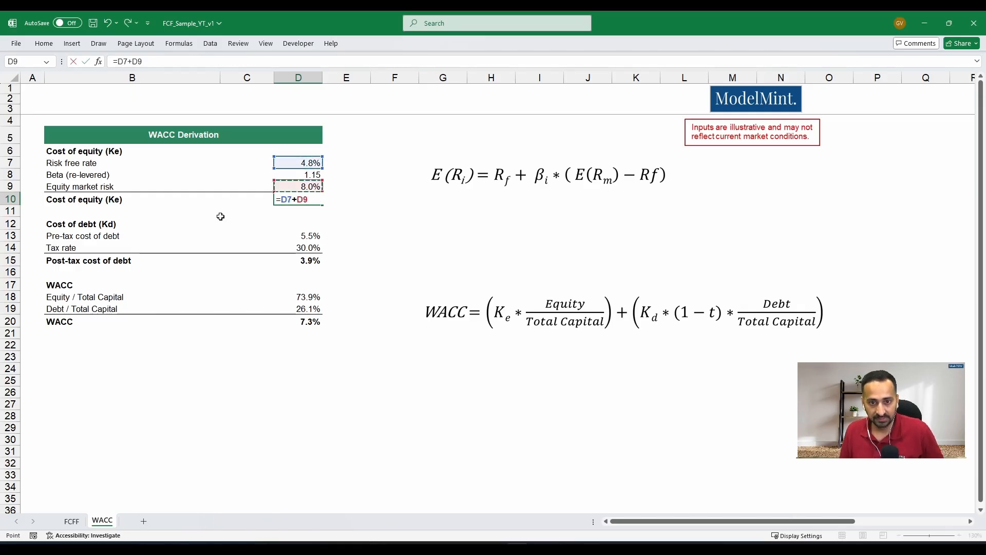
{"action": "type", "text": "*("}
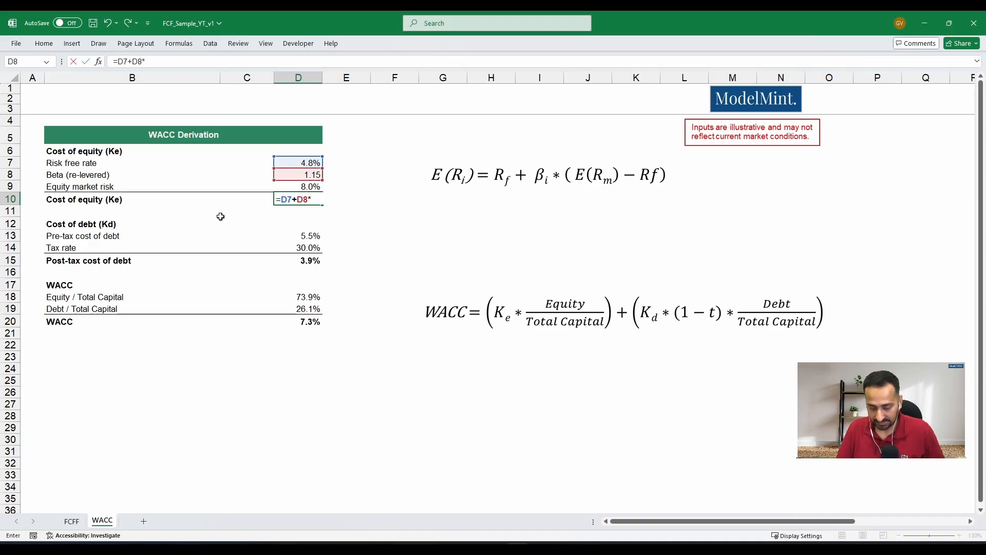
{"action": "key", "text": "Up"}
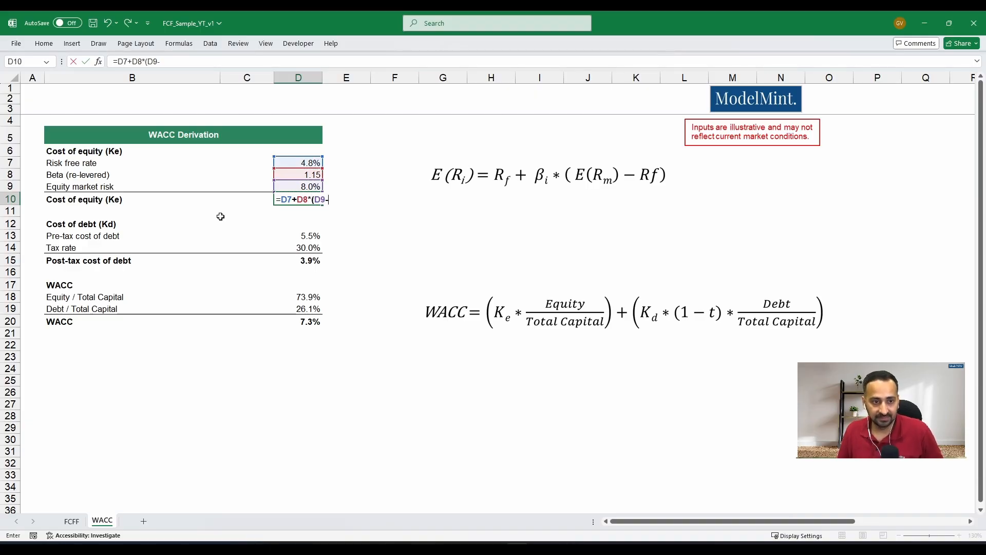
{"action": "type", "text": "-"}
{"action": "key", "text": "Up"}
{"action": "key", "text": "Up"}
{"action": "key", "text": "Up"}
{"action": "type", "text": ")"}
{"action": "key", "text": "Return"}
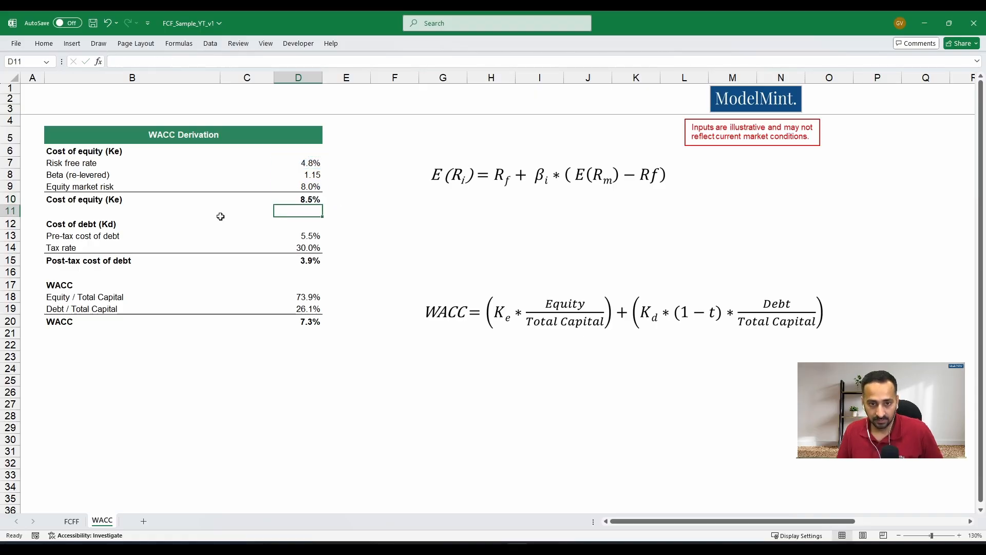
{"action": "key", "text": "Up"}
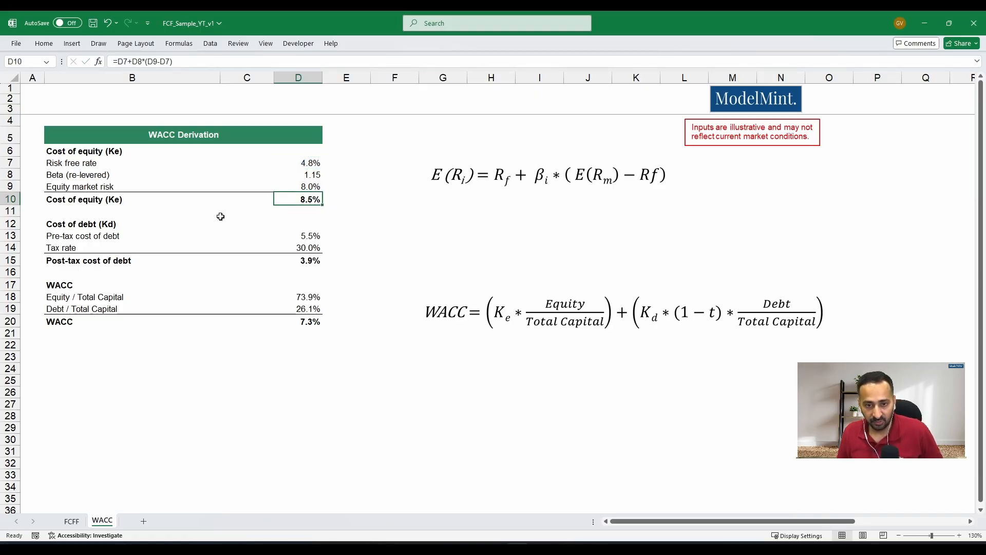
- Review the cost of debt inputs in rows 13 and 14, the pre-tax cost of debt and the tax rate
{"action": "key", "text": "Down"}
{"action": "key", "text": "Down"}
{"action": "key", "text": "Down"}
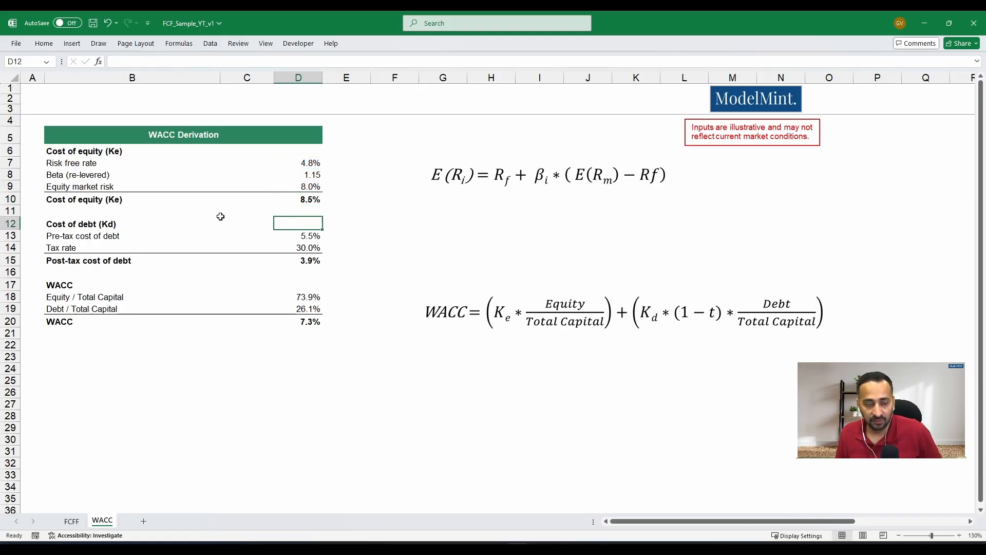
{"action": "key", "text": "Left"}
{"action": "key", "text": "Left"}
{"action": "key", "text": "Right"}
{"action": "key", "text": "Right"}
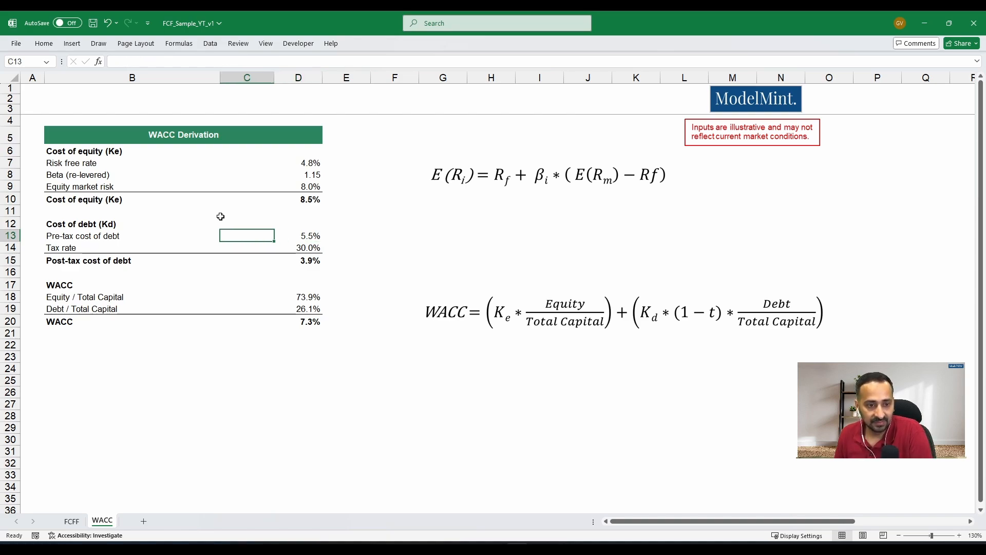
{"action": "key", "text": "Left"}
{"action": "key", "text": "Right"}
{"action": "key", "text": "Down"}
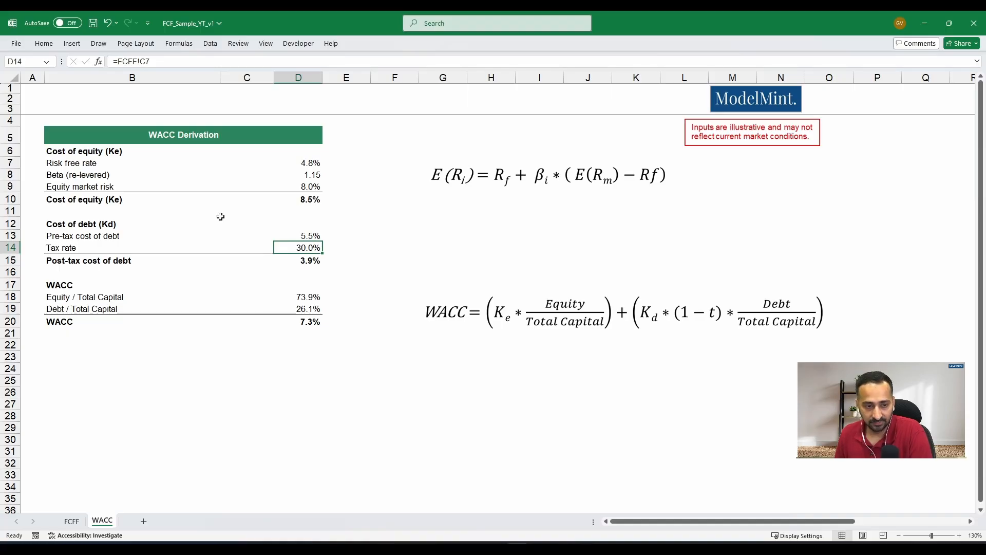
{"action": "key", "text": "Left"}
{"action": "key", "text": "Right"}
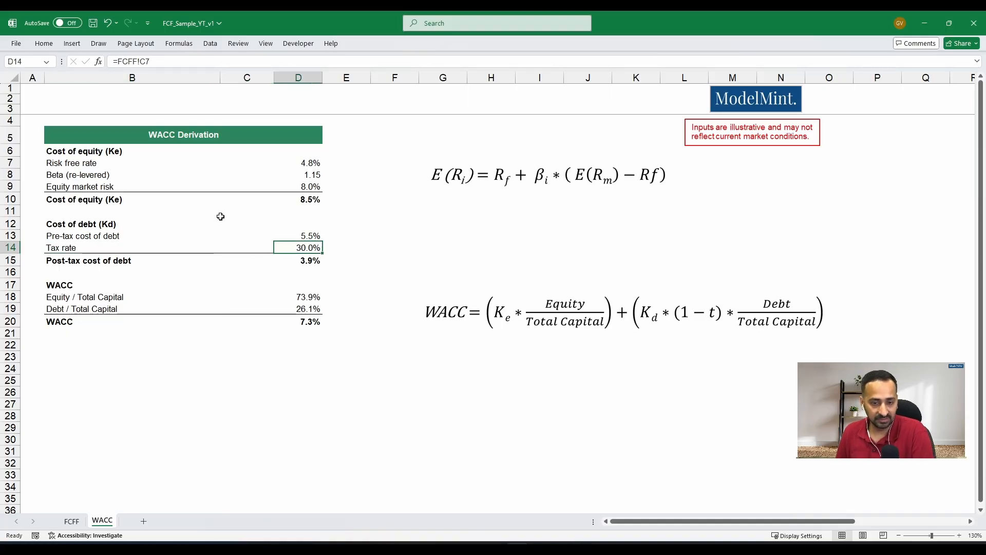
- Calculate the post-tax cost of debt in D15 as =D13*(1-D14)
{"action": "key", "text": "Down"}
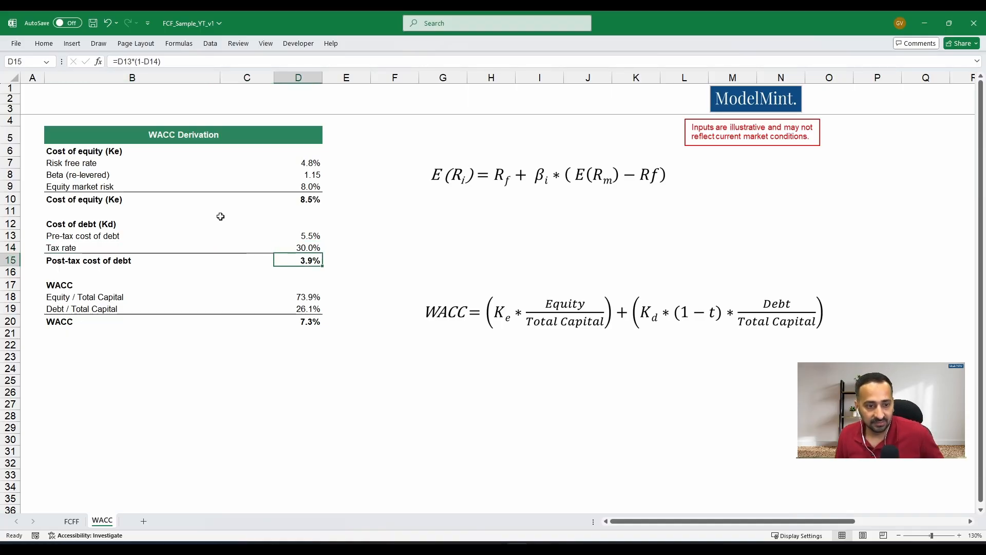
{"action": "key", "text": "Left"}
{"action": "key", "text": "Right"}
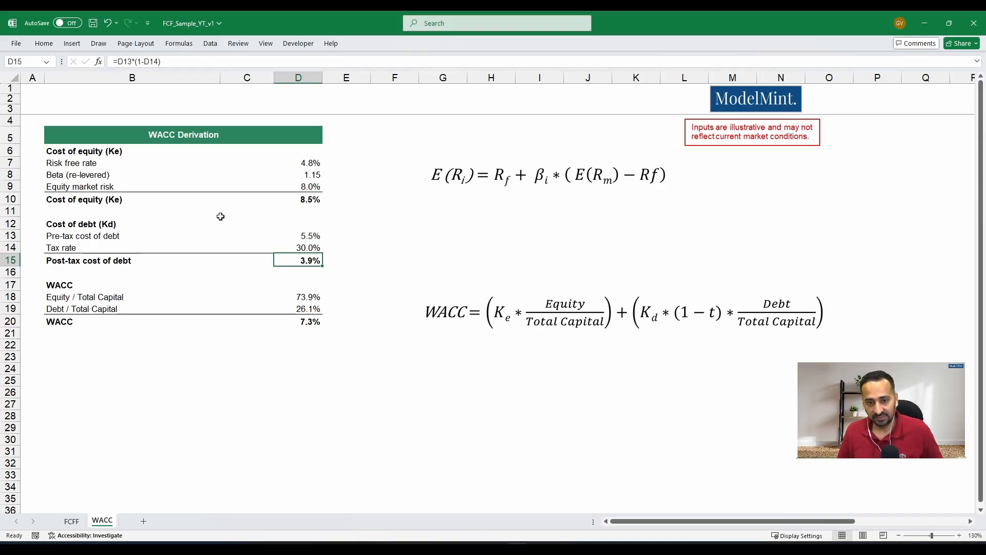
{"action": "key", "text": "F2"}
{"action": "key", "text": "Escape"}
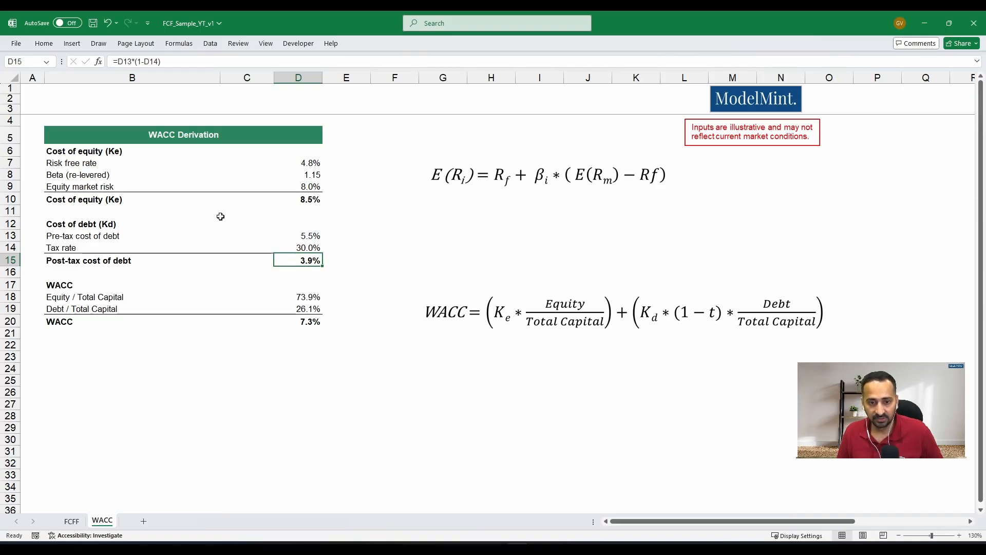
{"action": "type", "text": "="}
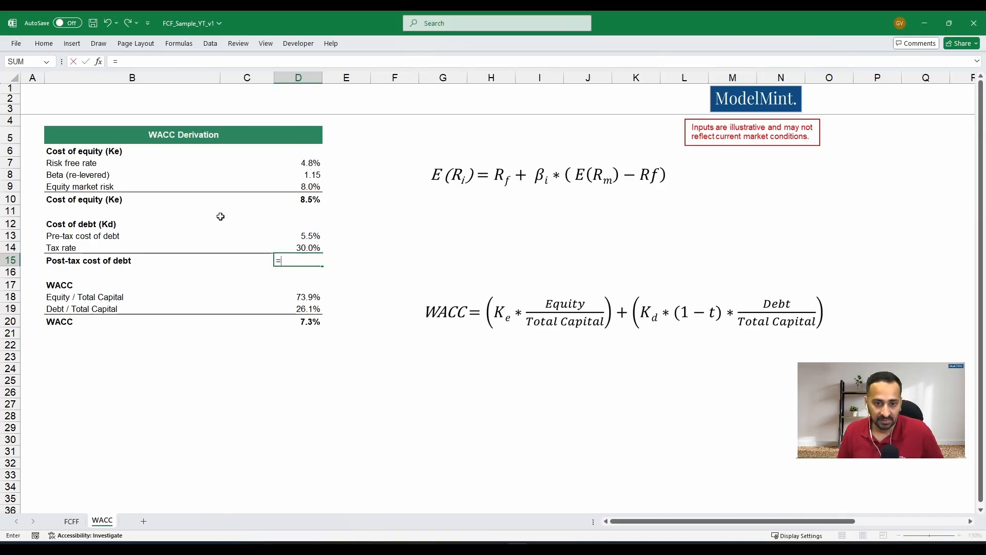
{"action": "key", "text": "Up"}
{"action": "key", "text": "Up"}
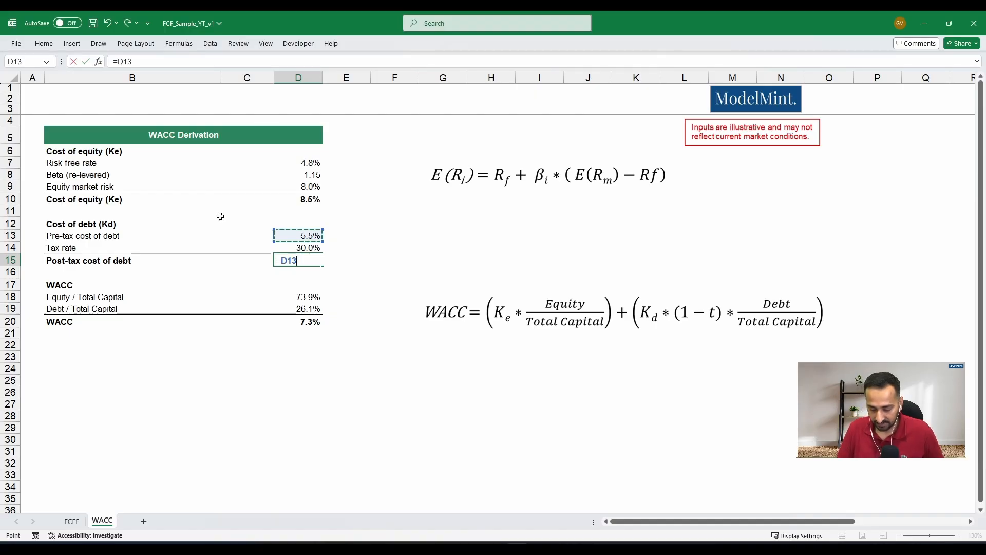
{"action": "type", "text": "*("}
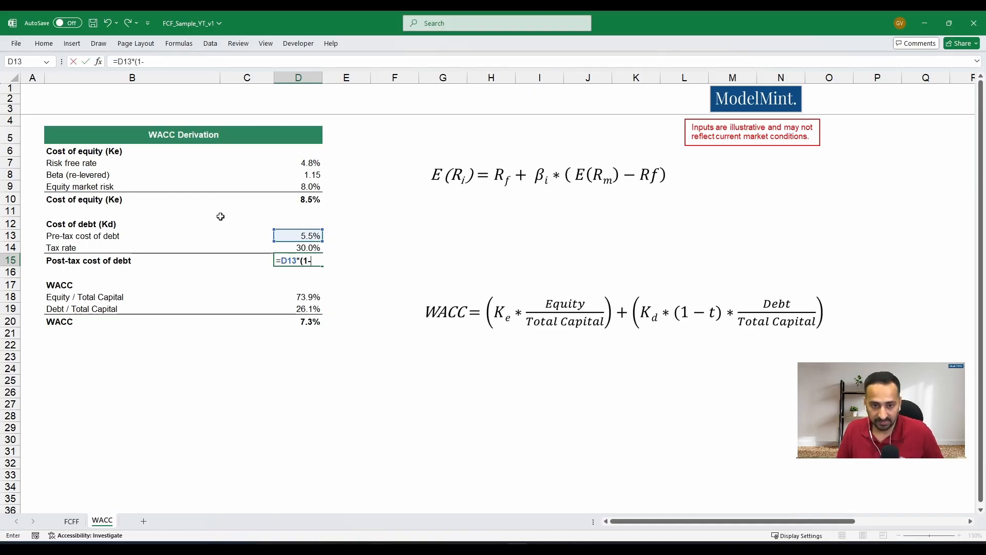
{"action": "type", "text": "1-"}
{"action": "key", "text": "Up"}
{"action": "type", "text": ")"}
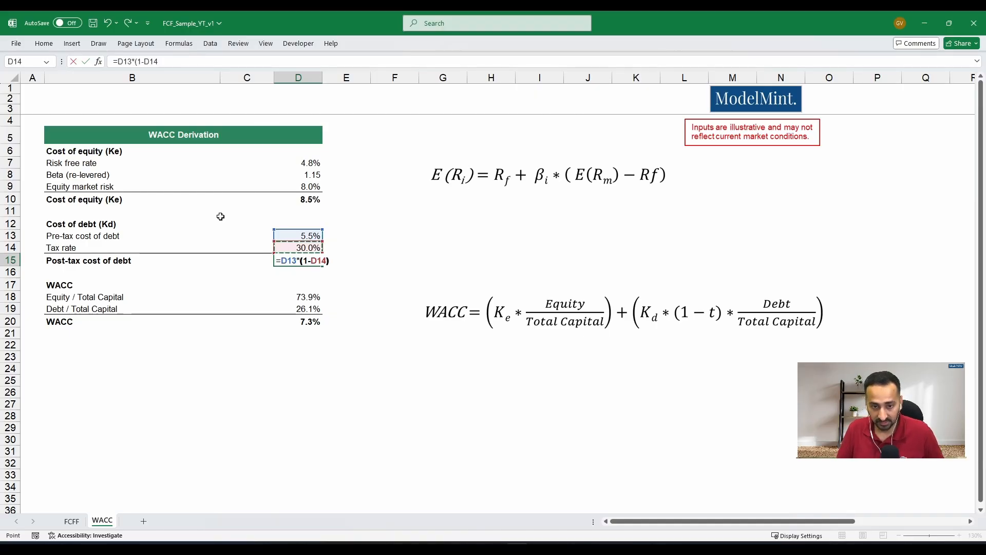
{"action": "key", "text": "ctrl+Return"}
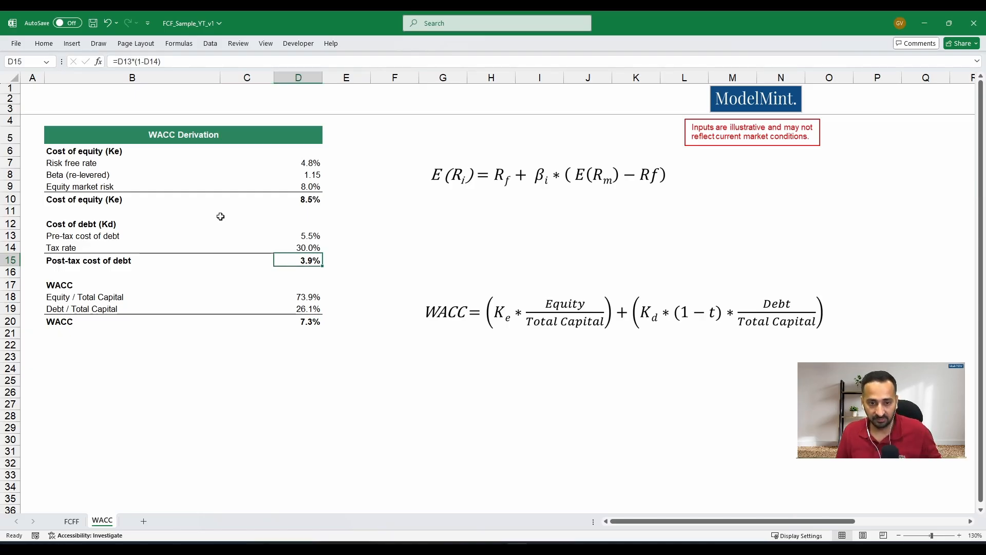
- Trace the Equity / Total Capital formula in D18 to the FCFF sheet and examine the equity and debt values in C8:C9
{"action": "key", "text": "Down"}
{"action": "key", "text": "Down"}
{"action": "key", "text": "Down"}
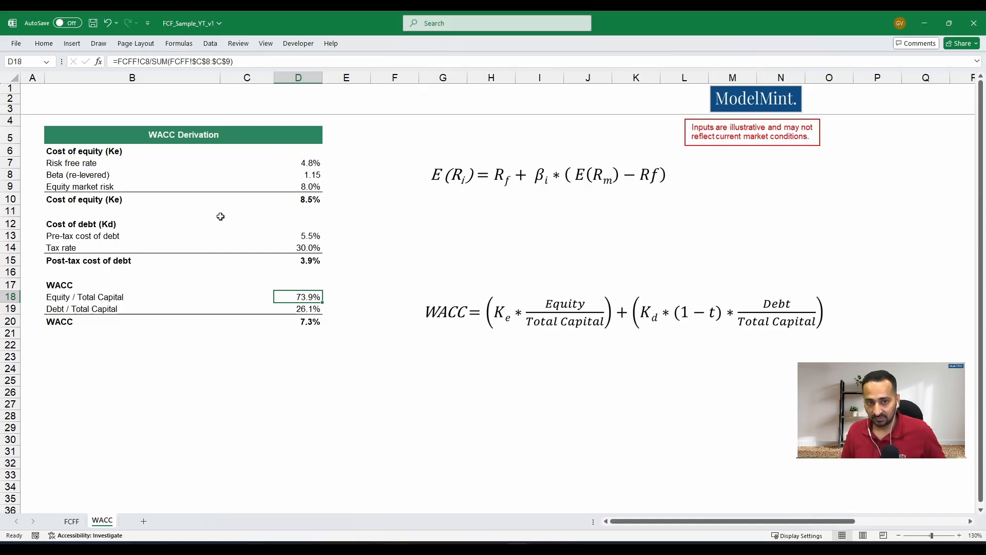
{"action": "key", "text": "ctrl+bracketleft"}
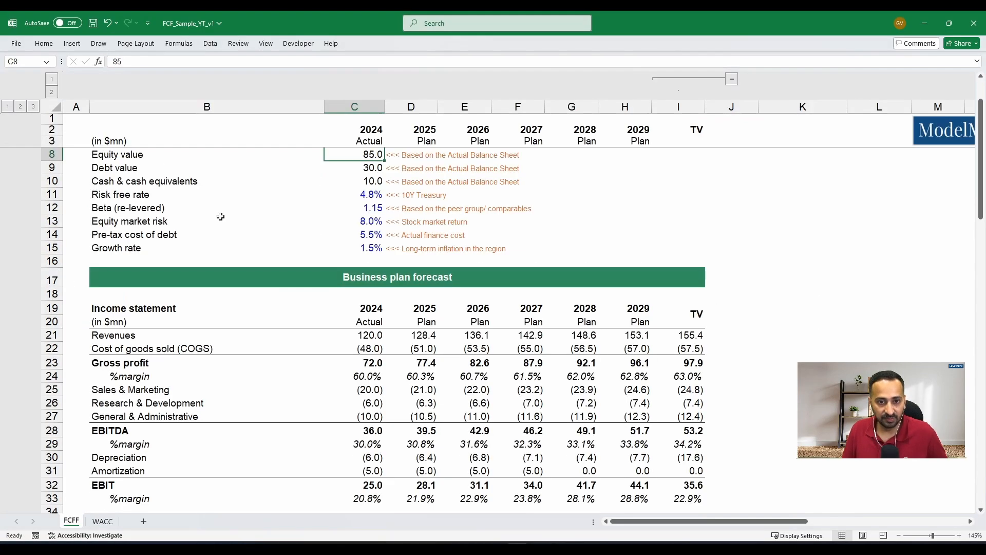
{"action": "scroll", "coordinate": [197, 279], "scroll_direction": "up", "scroll_amount": 2}
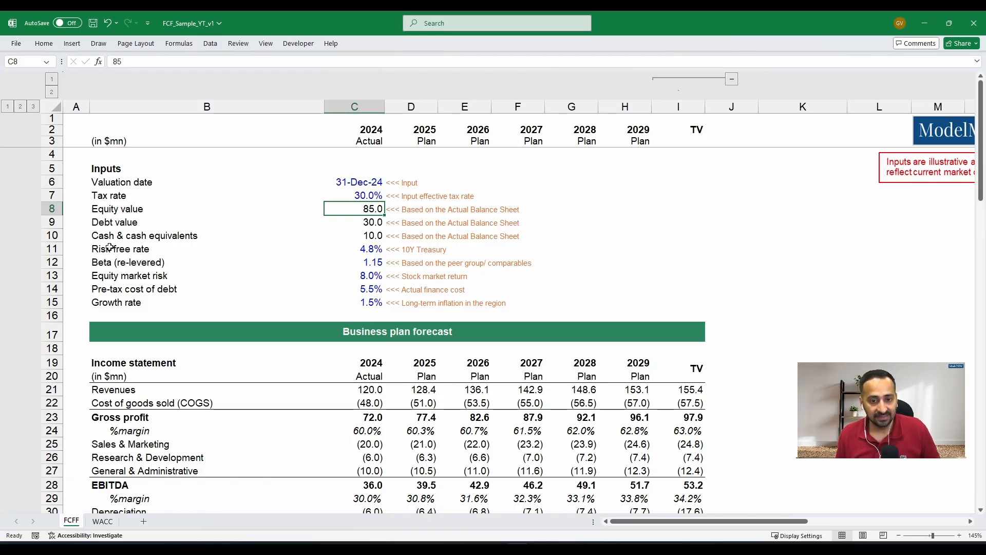
{"action": "key", "text": "Down"}
{"action": "key", "text": "Left"}
{"action": "key", "text": "Left"}
{"action": "key", "text": "Right"}
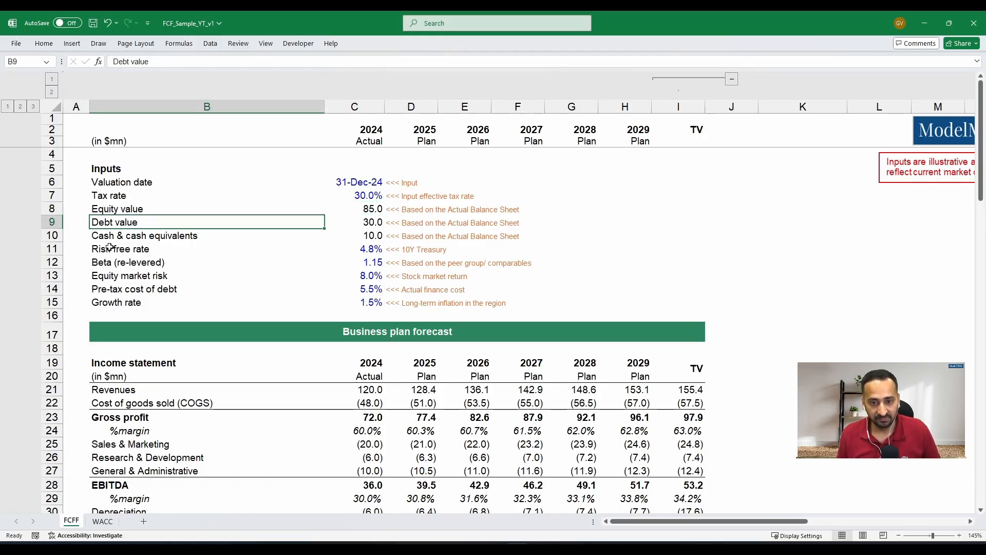
{"action": "key", "text": "Right"}
{"action": "key", "text": "Up"}
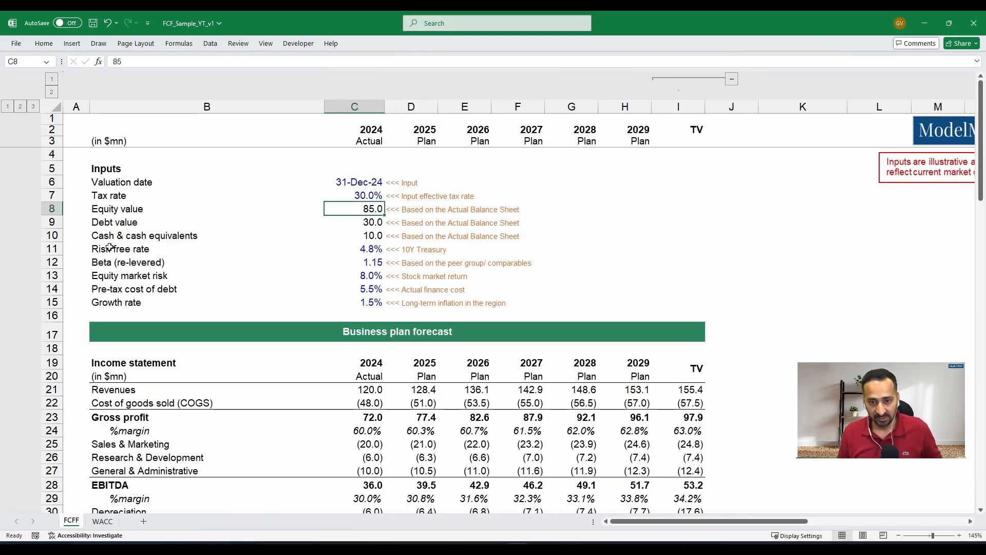
{"action": "key", "text": "shift+Down"}
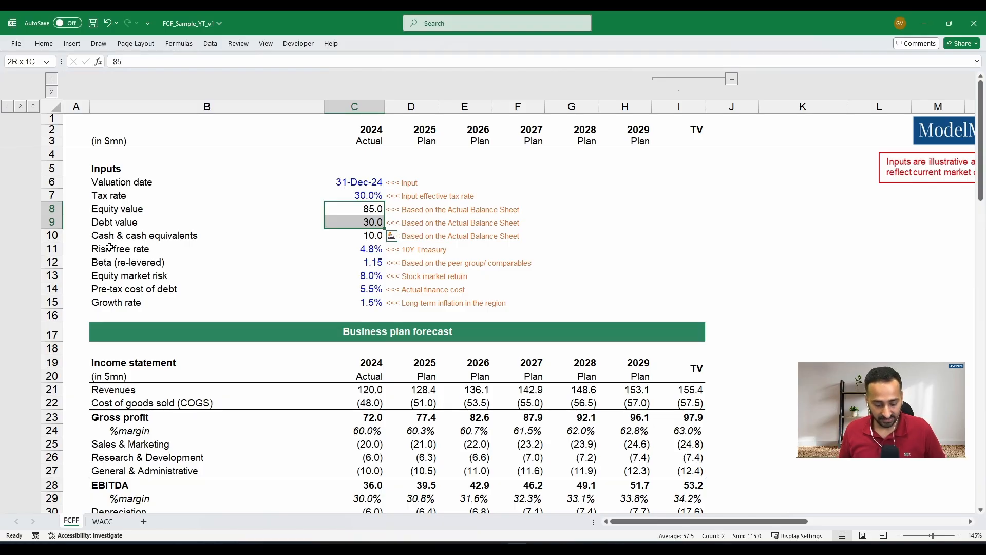
- Calculate Equity / Total Capital in D18 of the WACC sheet as =FCFF!C8/(FCFF!C8+FCFF!C9)
{"action": "key", "text": "F5"}
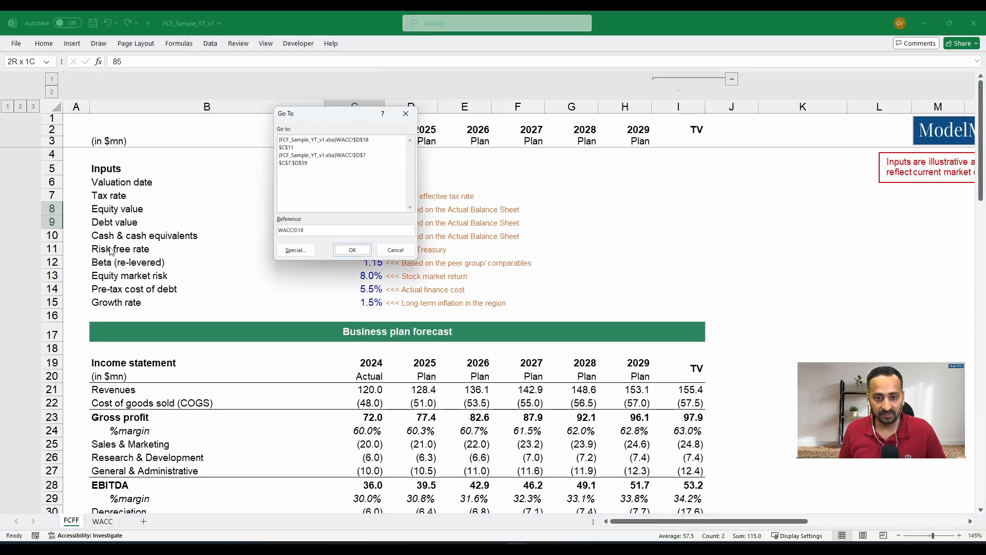
{"action": "key", "text": "Return"}
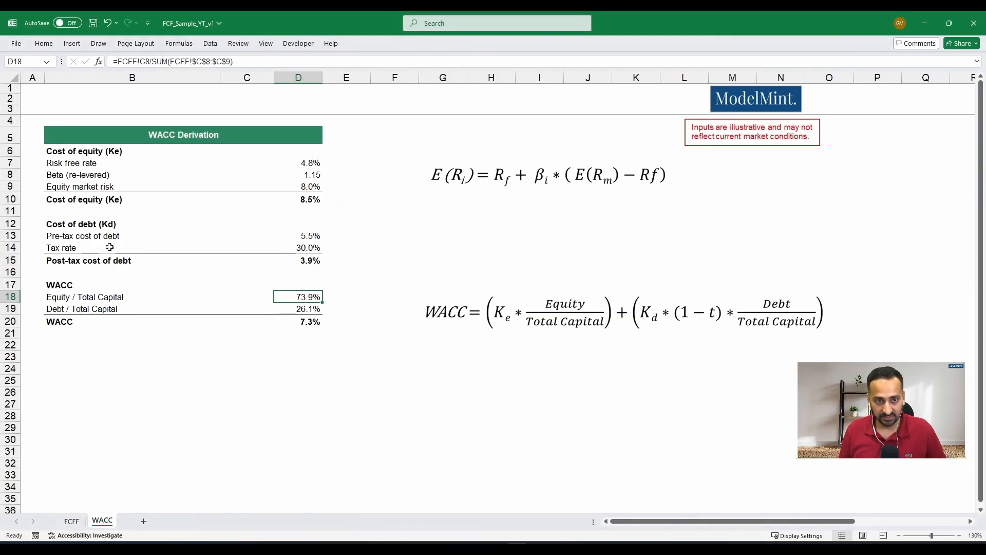
{"action": "key", "text": "F2"}
{"action": "key", "text": "Escape"}
{"action": "type", "text": "="}
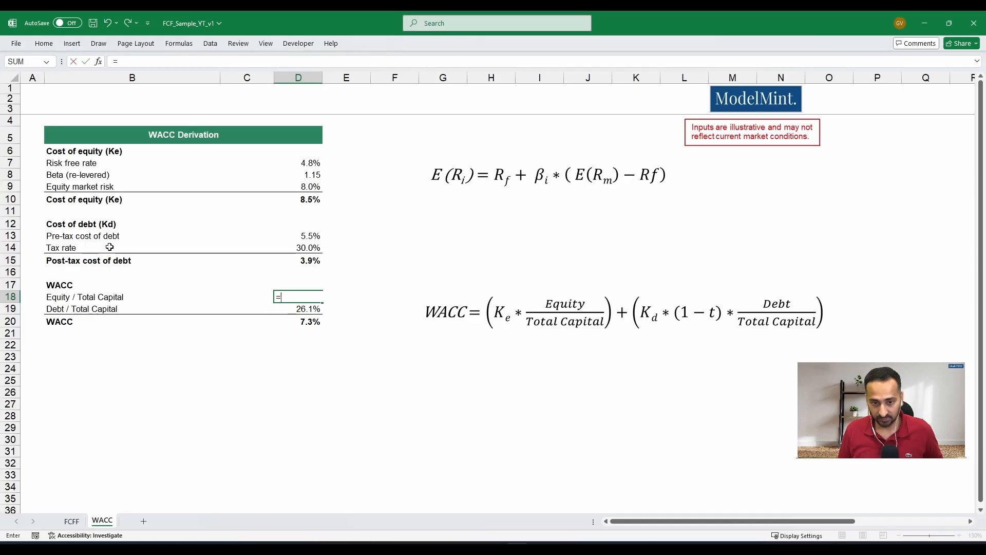
{"action": "key", "text": "ctrl+Page_Up"}
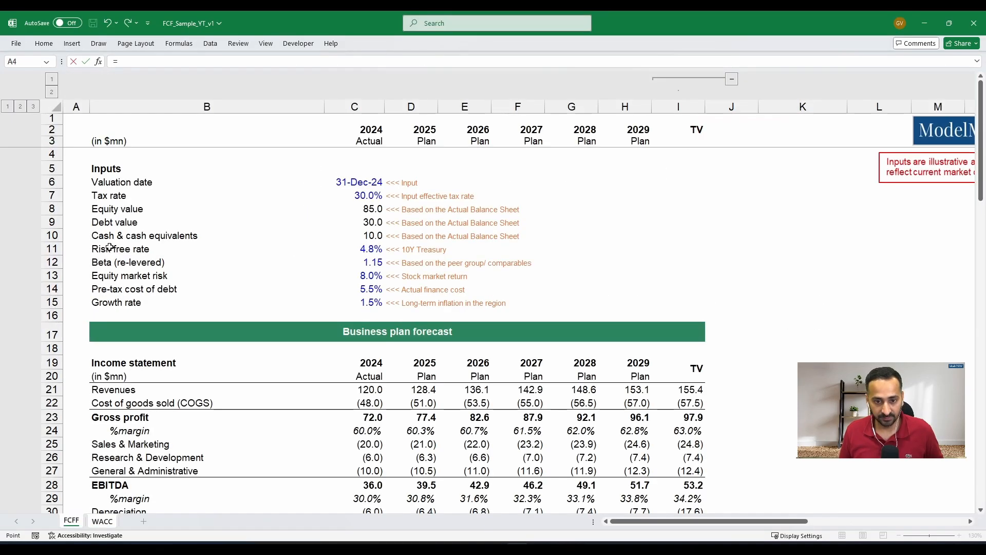
{"action": "left_click", "coordinate": [341, 203]}
{"action": "type", "text": "/"}
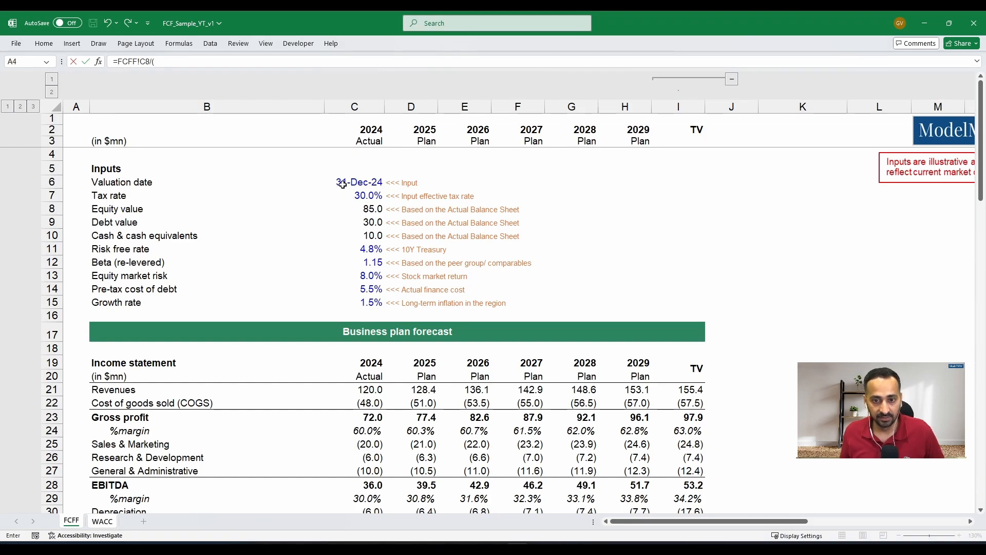
{"action": "type", "text": "("}
{"action": "left_click", "coordinate": [365, 205]}
{"action": "type", "text": "+"}
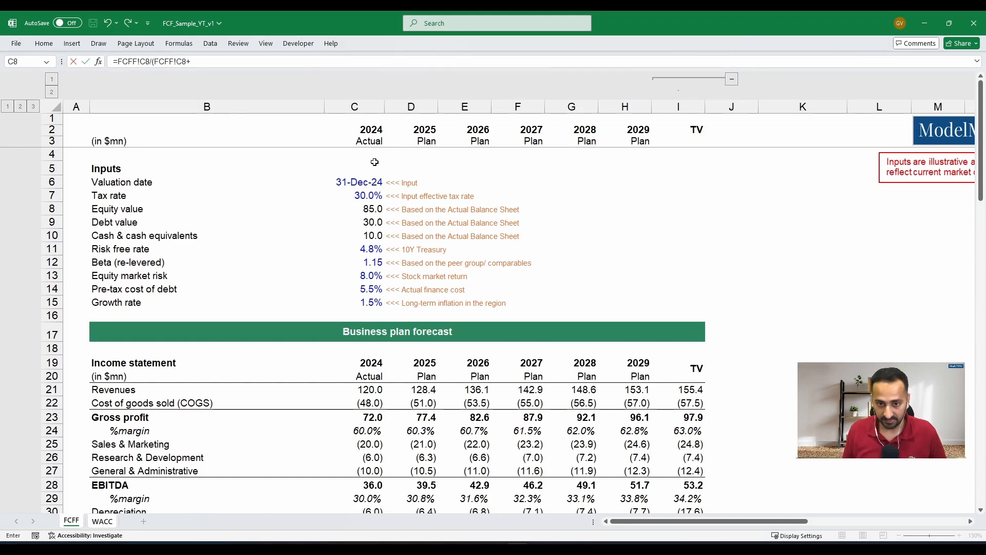
{"action": "left_click", "coordinate": [379, 221]}
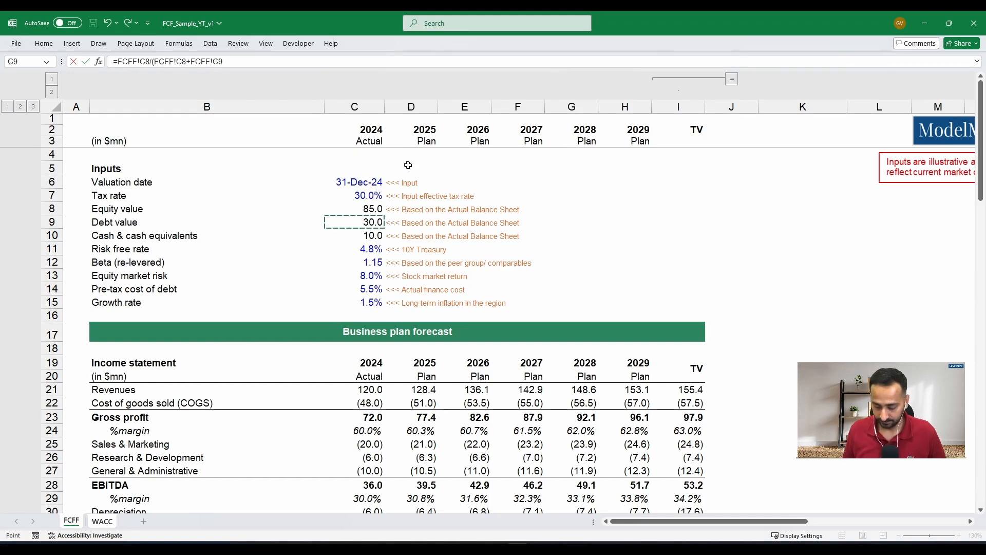
{"action": "type", "text": ")"}
{"action": "key", "text": "Return"}
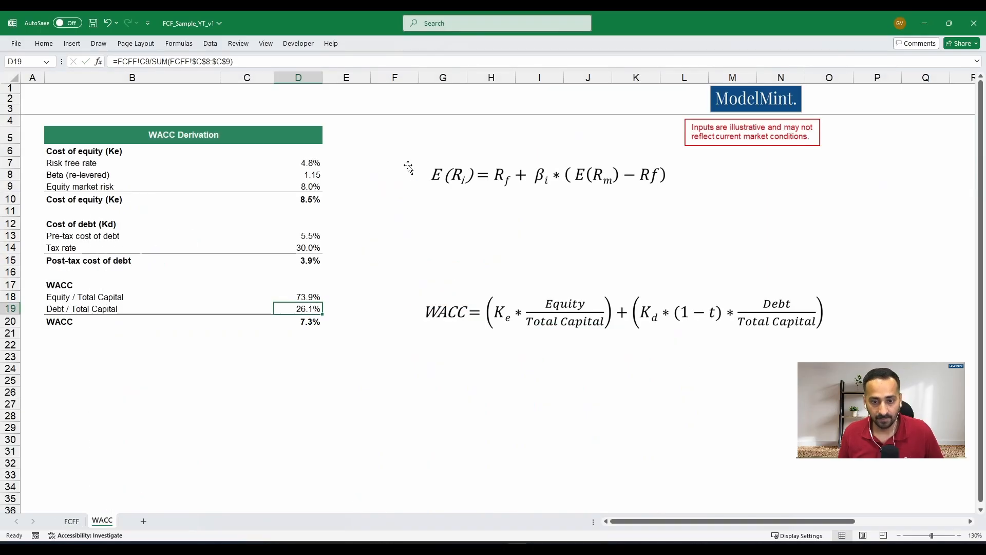
{"action": "key", "text": "Up"}
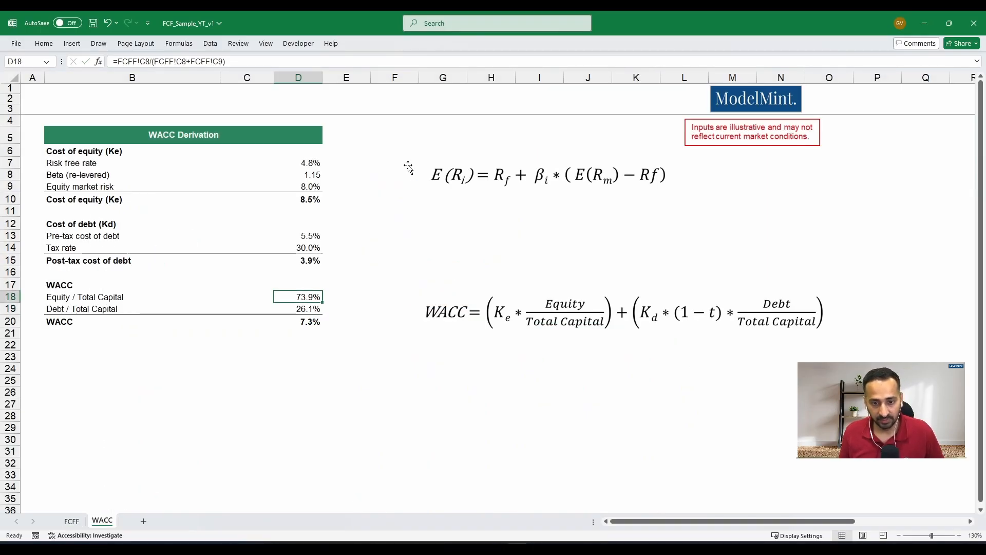
- Cross-check the debt share by entering =1-D18 in E19, beside the Debt / Total Capital value
{"action": "key", "text": "Down"}
{"action": "key", "text": "Right"}
{"action": "type", "text": "="}
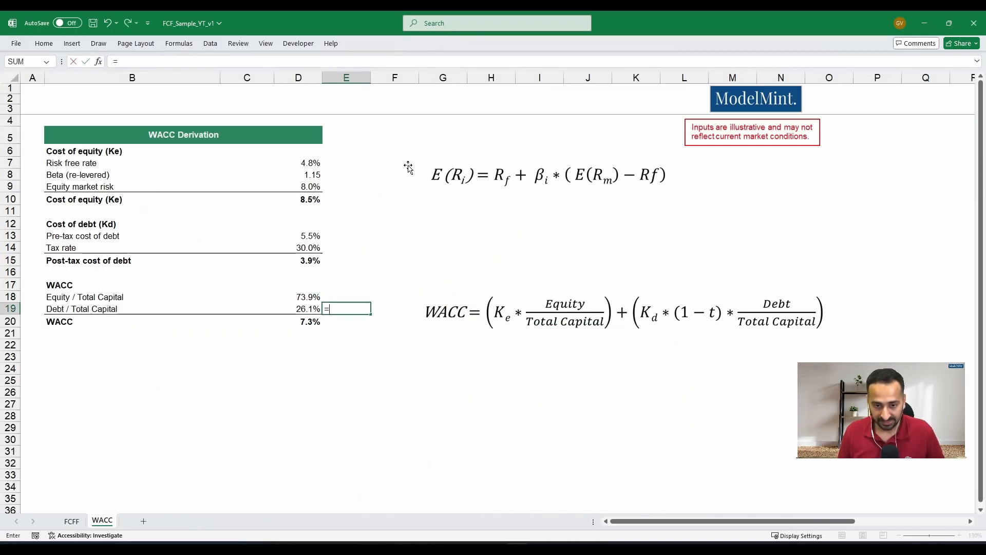
{"action": "type", "text": "1-"}
{"action": "key", "text": "Left"}
{"action": "key", "text": "Up"}
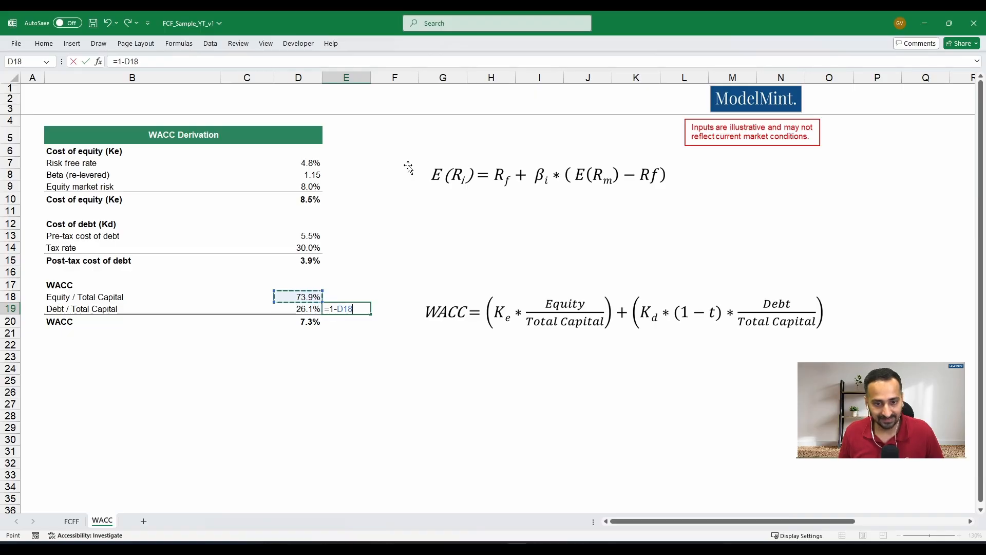
{"action": "key", "text": "Return"}
{"action": "key", "text": "Up"}
{"action": "key", "text": "Left"}
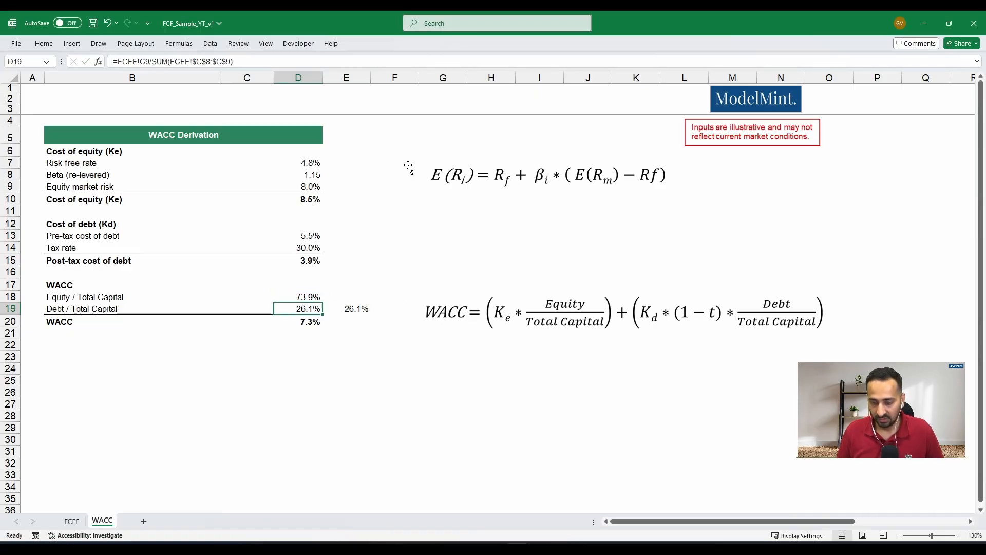
- Calculate Debt / Total Capital in D19 as =FCFF!C9/(FCFF!C8+FCFF!C9)
{"action": "key", "text": "ctrl+z"}
{"action": "type", "text": "="}
{"action": "left_click", "coordinate": [72, 521]}
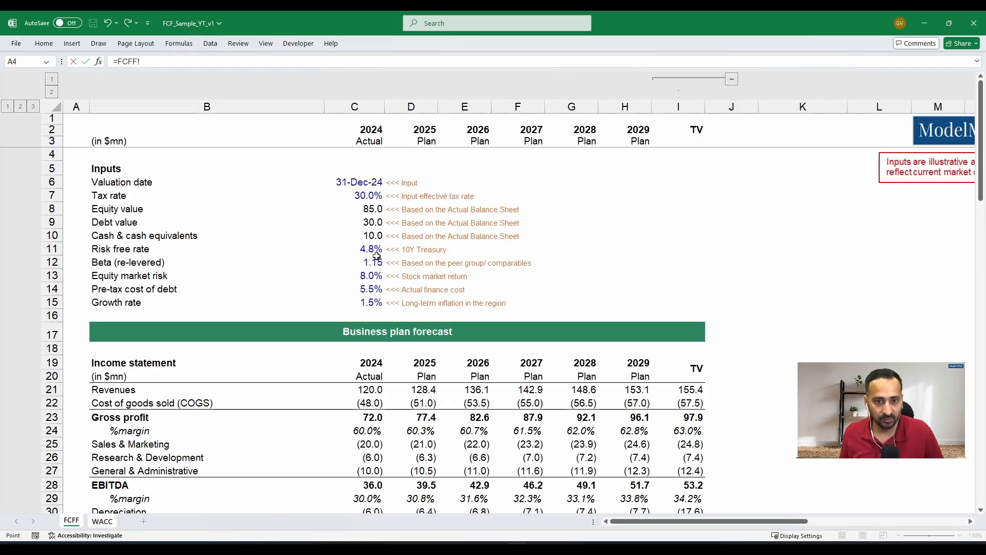
{"action": "left_click", "coordinate": [359, 222]}
{"action": "type", "text": "/("}
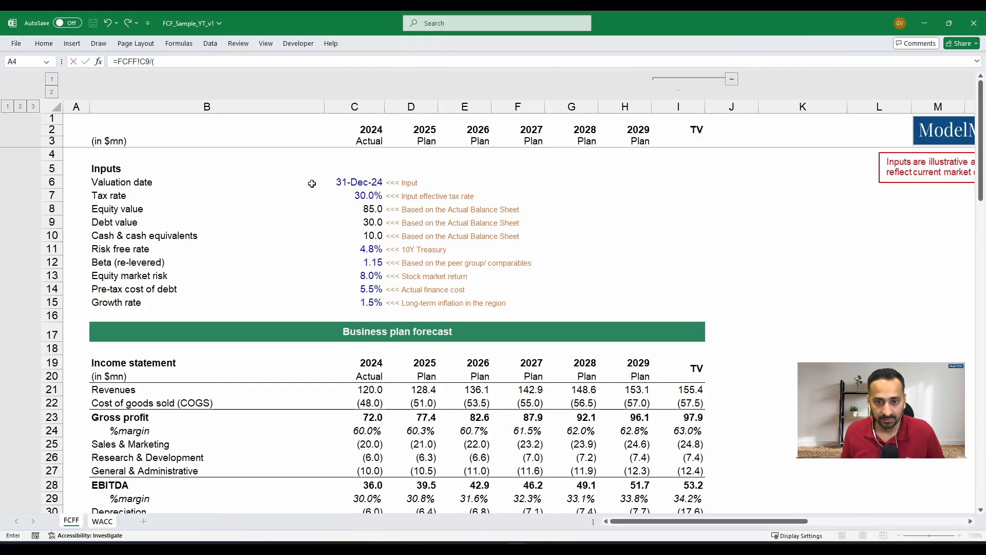
{"action": "left_click", "coordinate": [371, 208]}
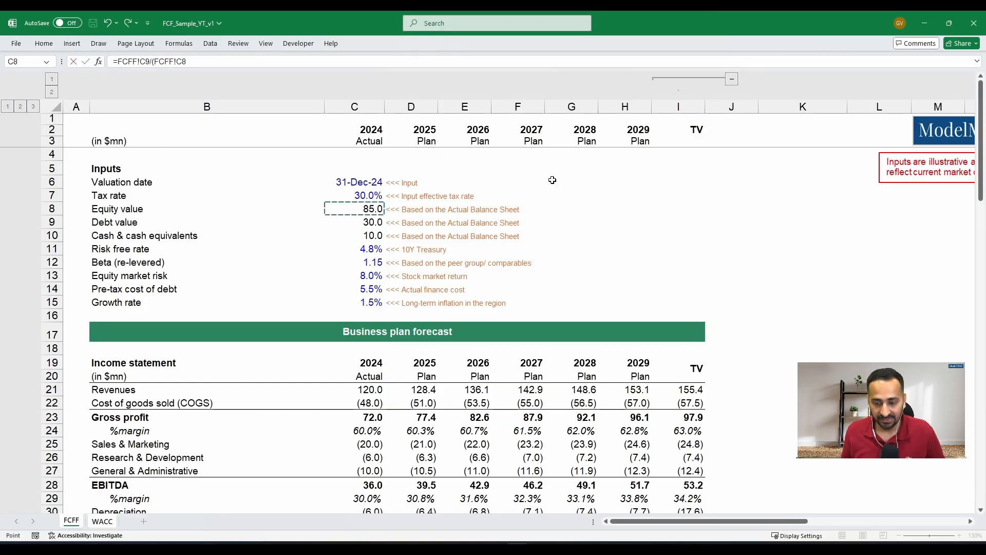
{"action": "type", "text": "+"}
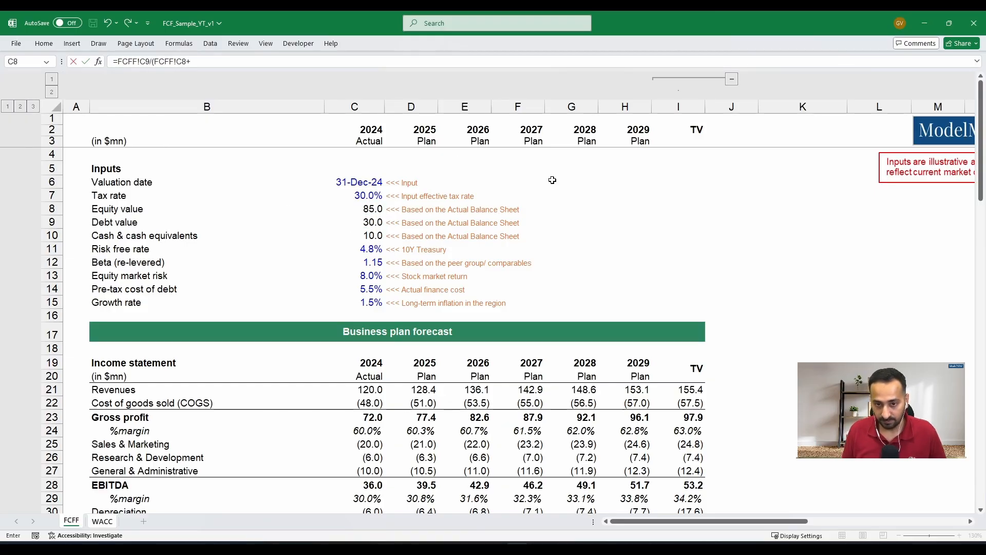
{"action": "left_click", "coordinate": [381, 224]}
{"action": "type", "text": ")"}
{"action": "key", "text": "Return"}
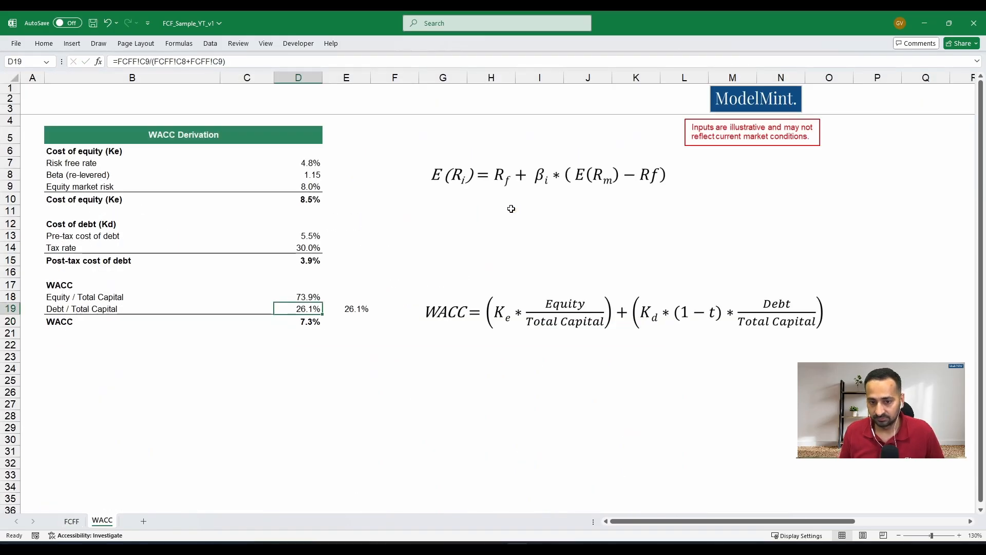
- Examine the existing WACC formula in D20 and the cost and weight cells it references
{"action": "key", "text": "Down"}
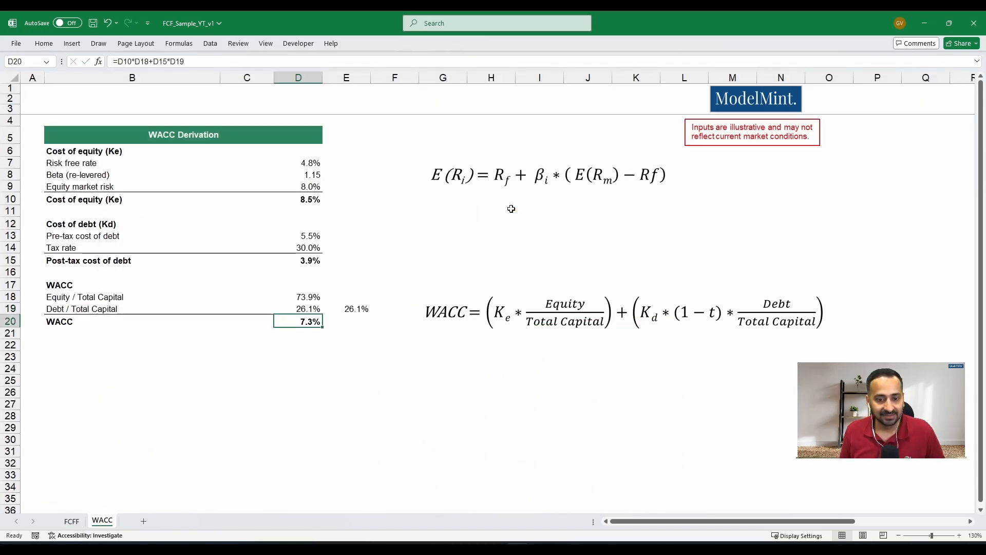
{"action": "key", "text": "Left"}
{"action": "key", "text": "Left"}
{"action": "key", "text": "Right"}
{"action": "key", "text": "Right"}
{"action": "key", "text": "F2"}
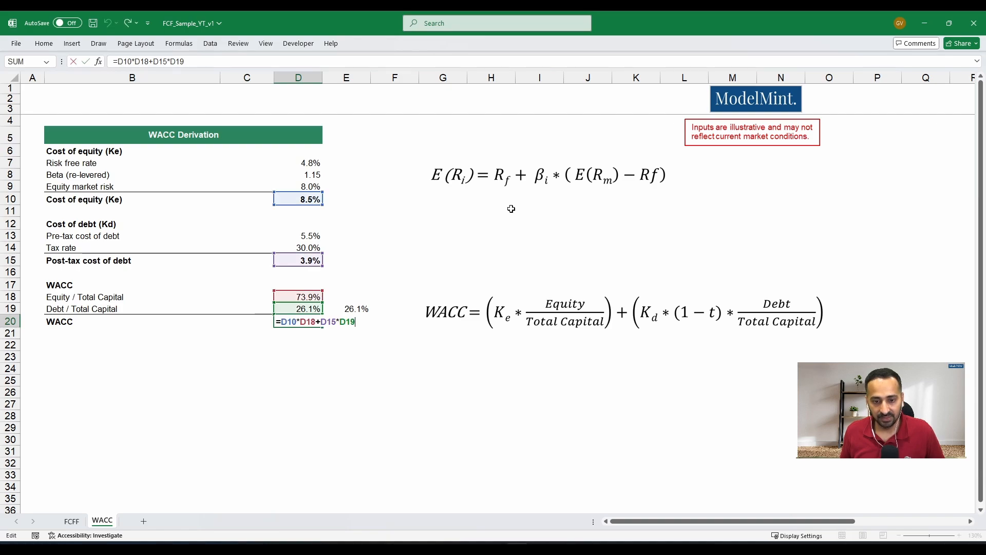
{"action": "key", "text": "Escape"}
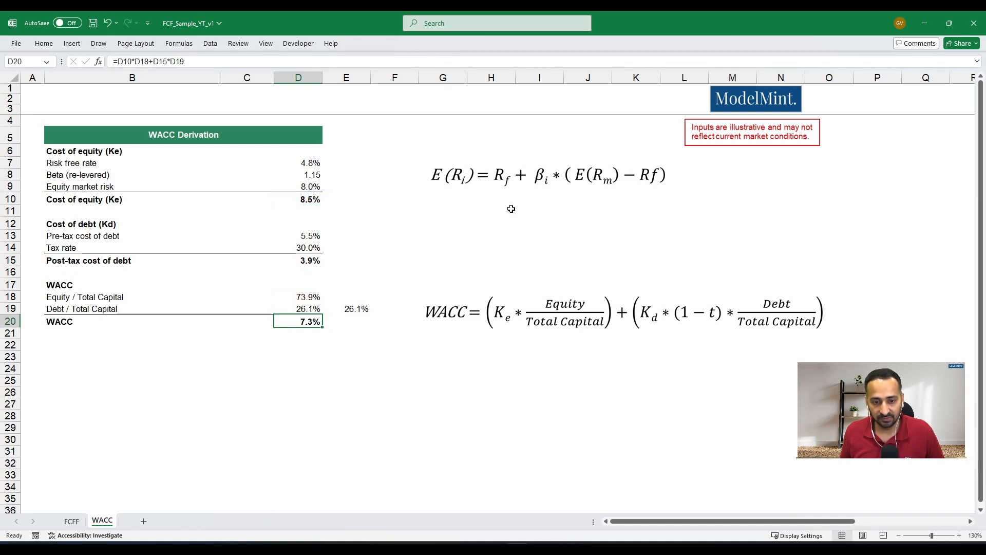
{"action": "key", "text": "F2"}
{"action": "key", "text": "Escape"}
{"action": "key", "text": "F2"}
{"action": "key", "text": "Escape"}
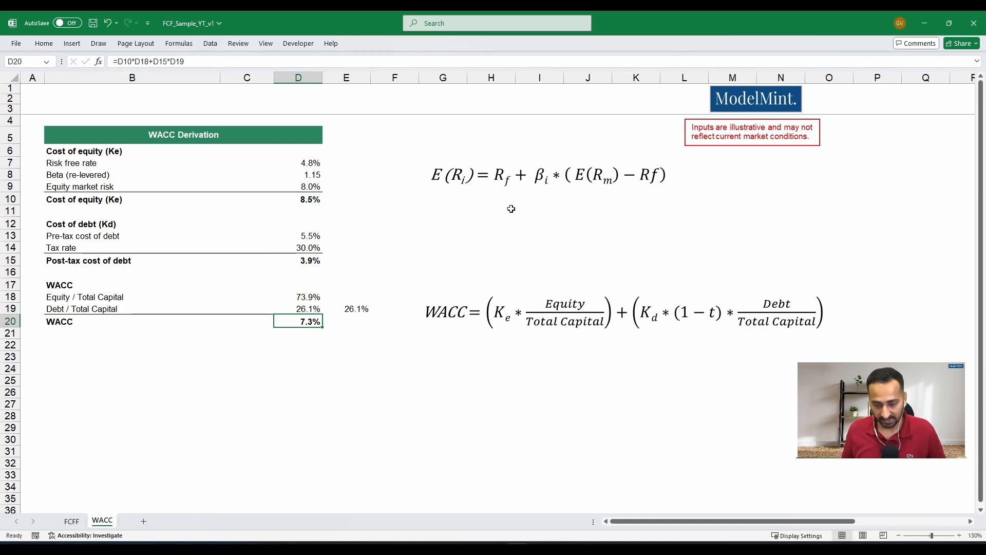
- Calculate the WACC in D20 as =D10*D18+D15*D19, weighting the cost of equity and the post-tax cost of debt
{"action": "type", "text": "="}
{"action": "key", "text": "Up"}
{"action": "key", "text": "Up"}
{"action": "key", "text": "Up"}
{"action": "key", "text": "Up"}
{"action": "key", "text": "Up"}
{"action": "key", "text": "Up"}
{"action": "key", "text": "Up"}
{"action": "key", "text": "Up"}
{"action": "key", "text": "Up"}
{"action": "key", "text": "Up"}
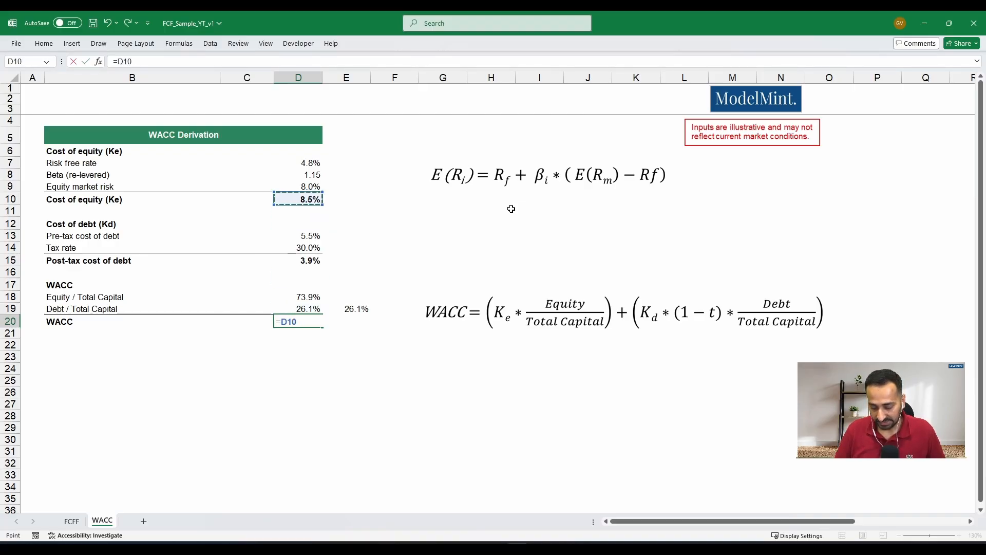
{"action": "type", "text": "*"}
{"action": "key", "text": "Up"}
{"action": "key", "text": "Up"}
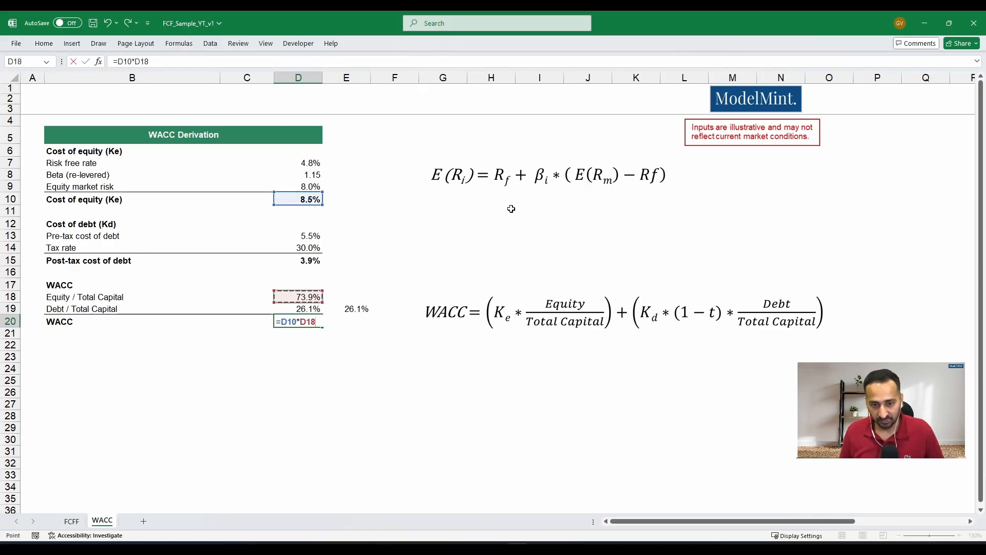
{"action": "type", "text": "+"}
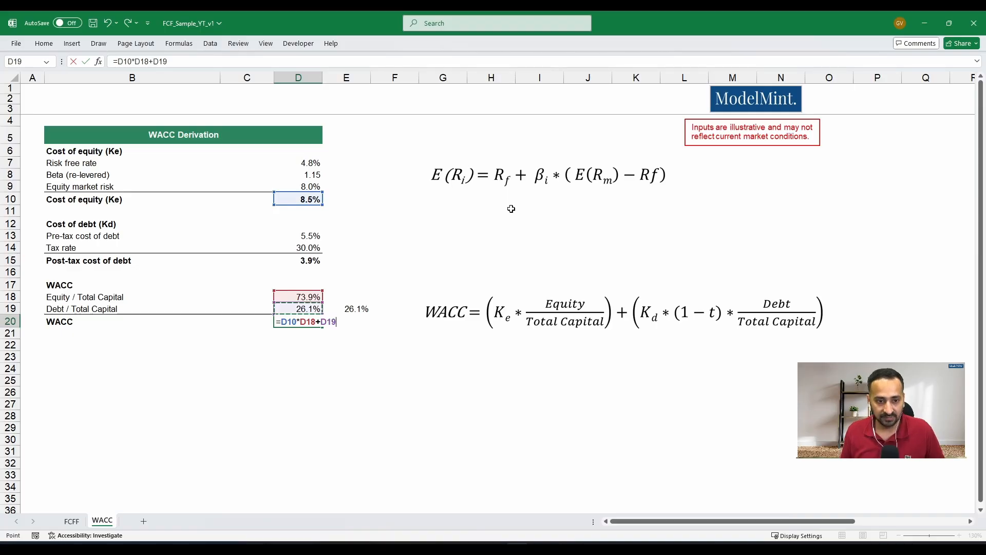
{"action": "key", "text": "Up"}
{"action": "key", "text": "Up"}
{"action": "key", "text": "Up"}
{"action": "key", "text": "Up"}
{"action": "key", "text": "Up"}
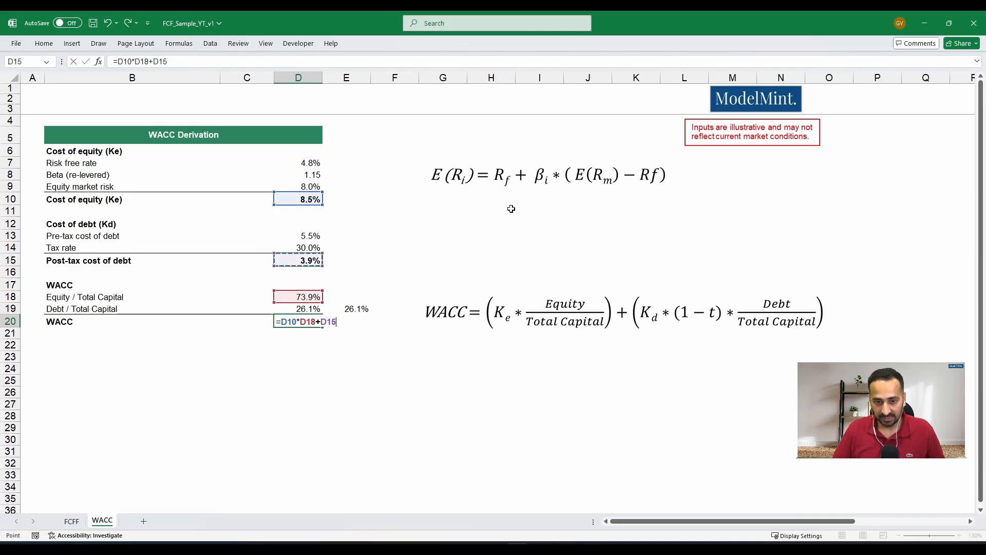
{"action": "type", "text": "*"}
{"action": "key", "text": "Up"}
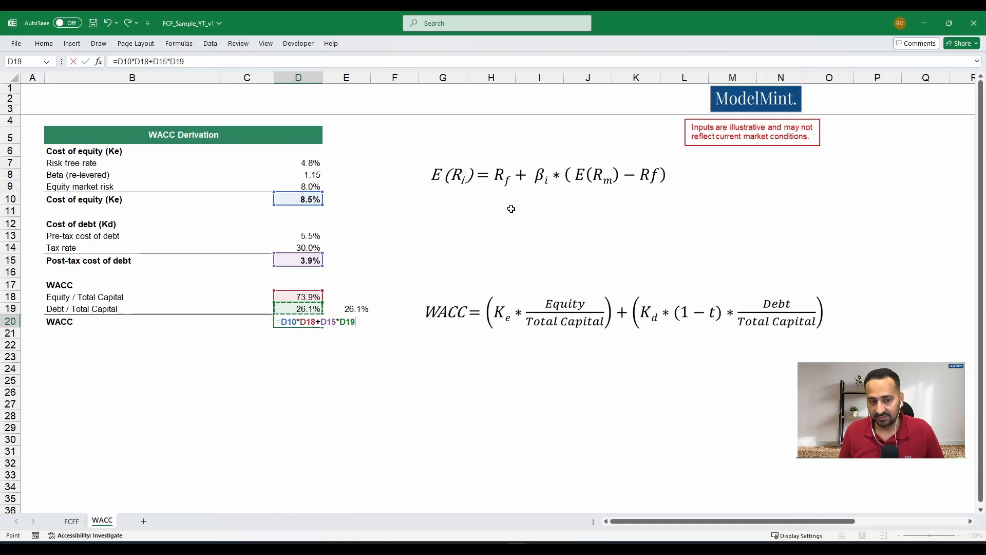
{"action": "key", "text": "Return"}
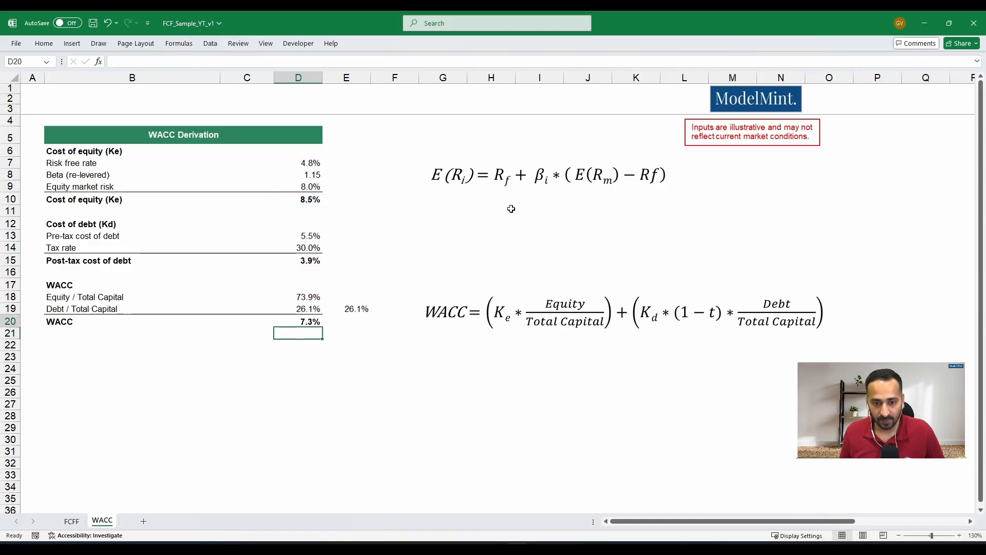
{"action": "key", "text": "Up"}
{"action": "key", "text": "F2"}
{"action": "key", "text": "Escape"}
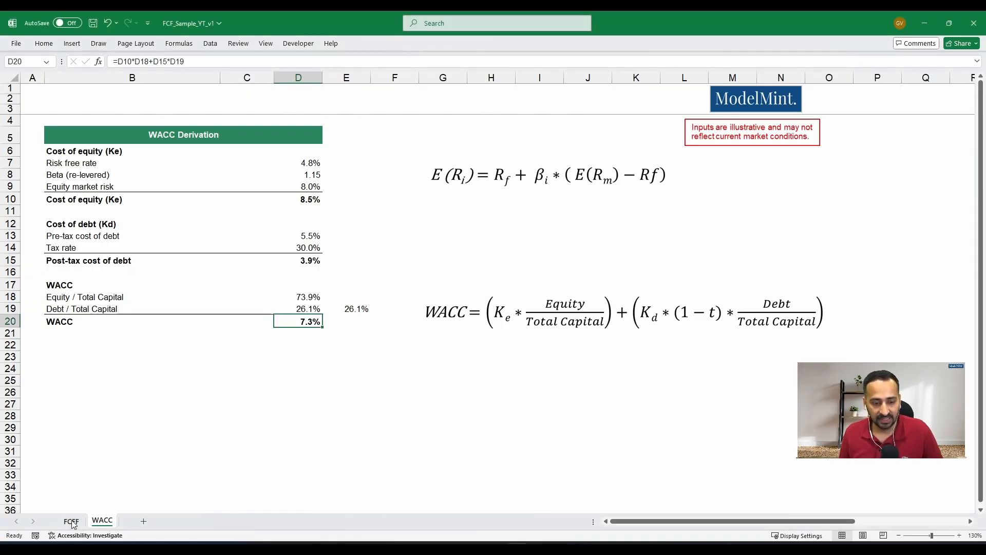
- Check the WACC link in C68 of the FCFF sheet, in the Present value factor row
{"action": "left_click", "coordinate": [73, 522]}
{"action": "scroll", "coordinate": [253, 396], "scroll_direction": "down", "scroll_amount": 1}
{"action": "left_click", "coordinate": [240, 386]}
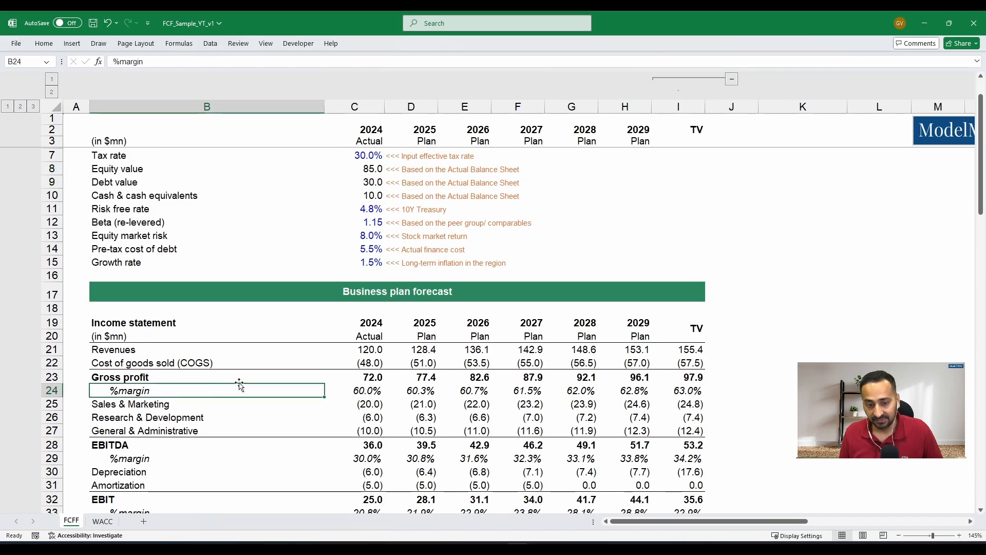
{"action": "scroll", "coordinate": [240, 385], "scroll_direction": "down", "scroll_amount": 11}
{"action": "scroll", "coordinate": [240, 384], "scroll_direction": "down", "scroll_amount": 5}
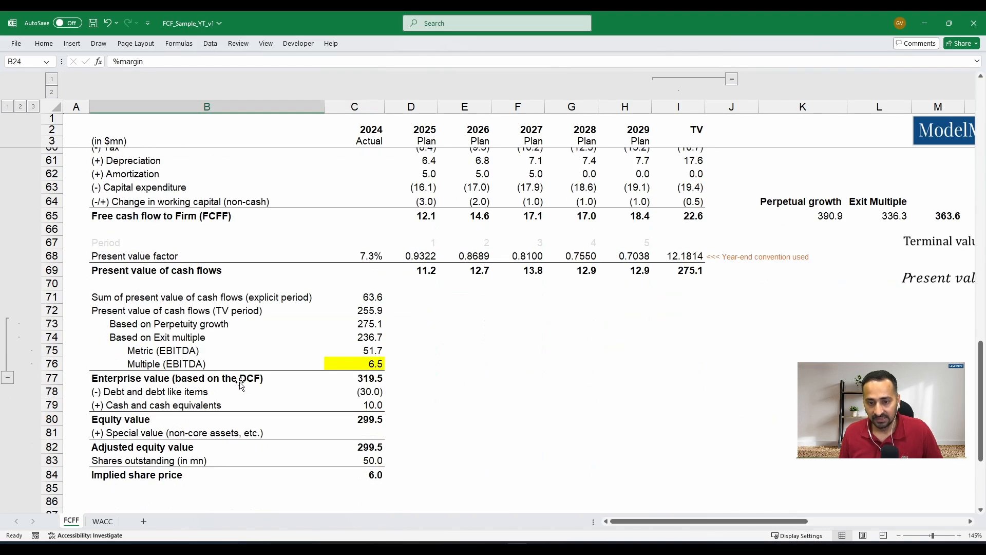
{"action": "left_click", "coordinate": [357, 258]}
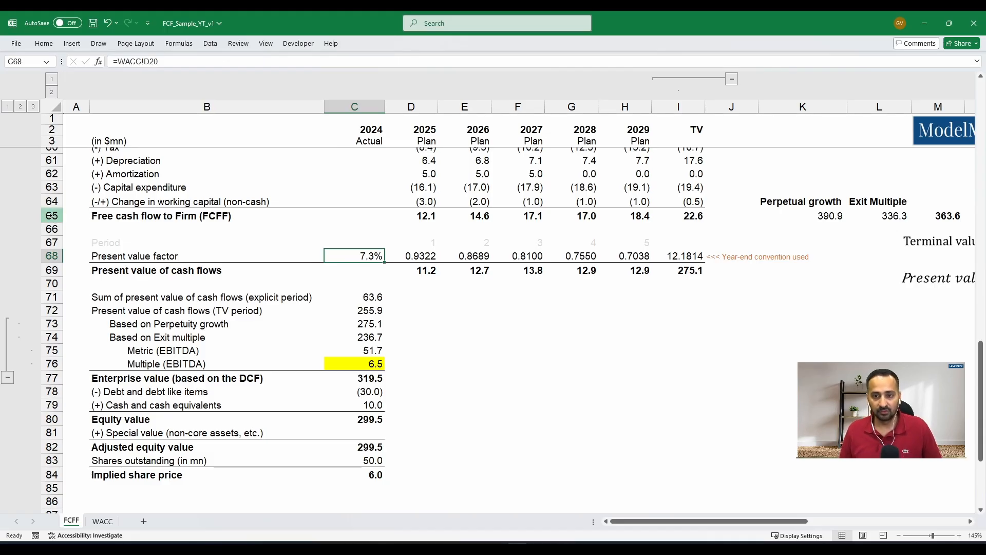
- Examine the terminal value and present value factor formulas displayed beside the FCFF cash flow table
{"action": "left_click", "coordinate": [653, 547]}
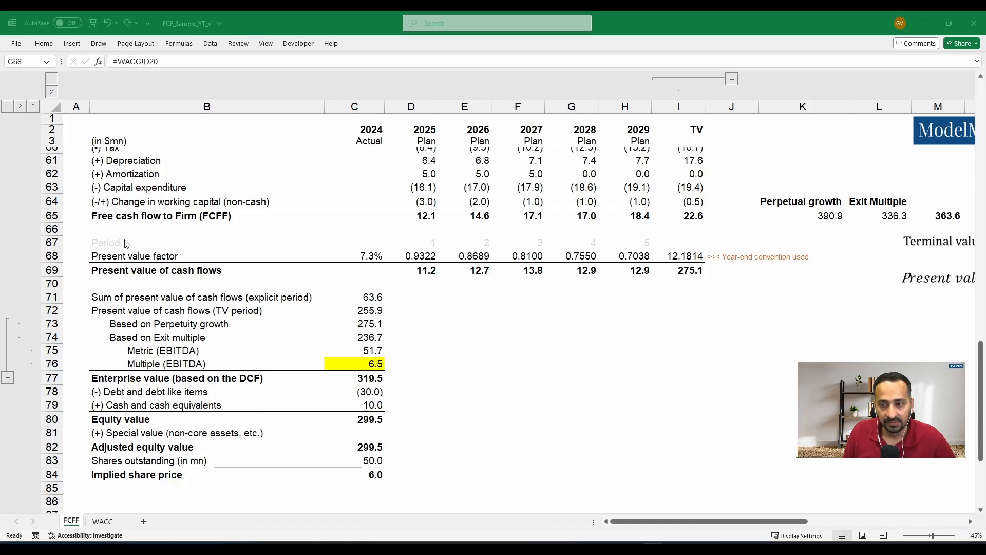
{"action": "left_click", "coordinate": [206, 237]}
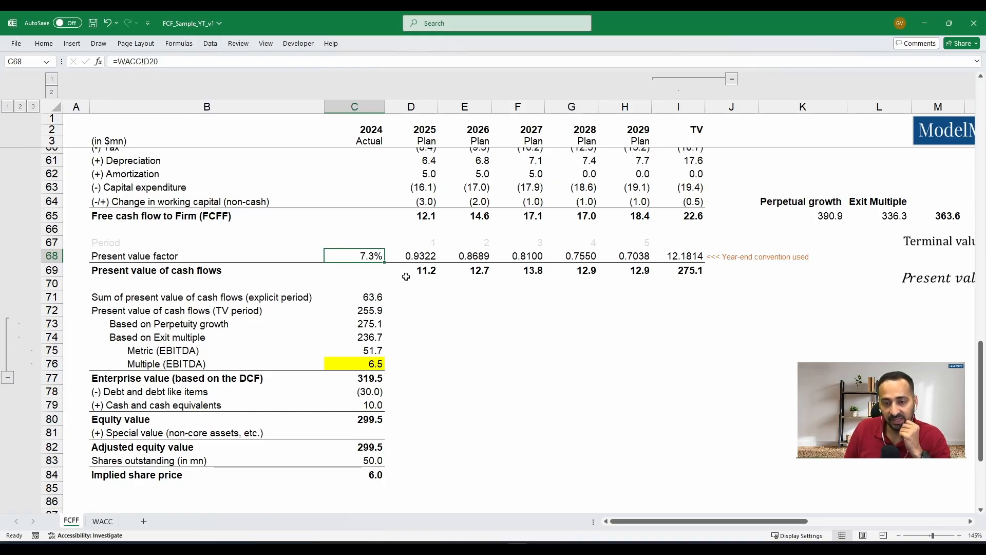
{"action": "left_click", "coordinate": [549, 324]}
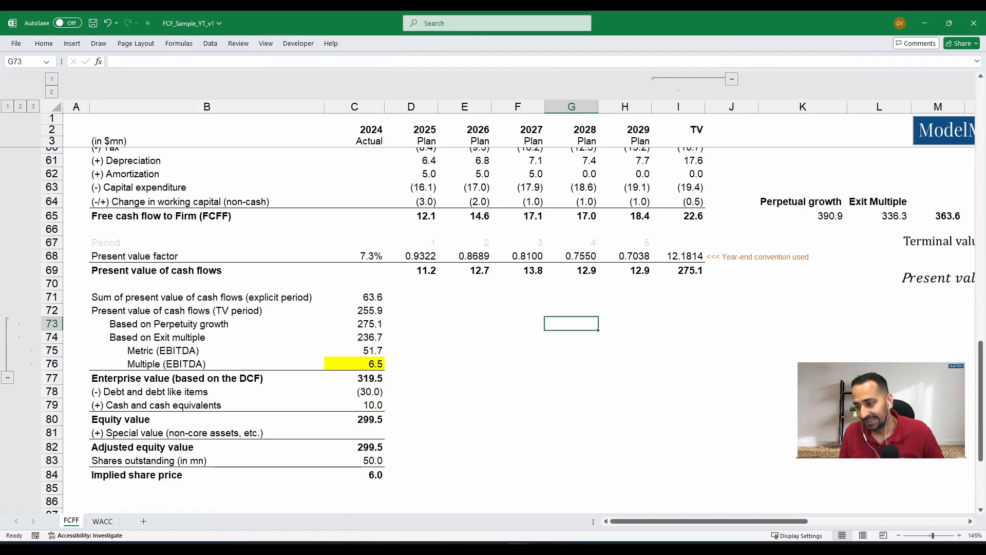
{"action": "left_click", "coordinate": [971, 521]}
{"action": "left_click", "coordinate": [970, 521]}
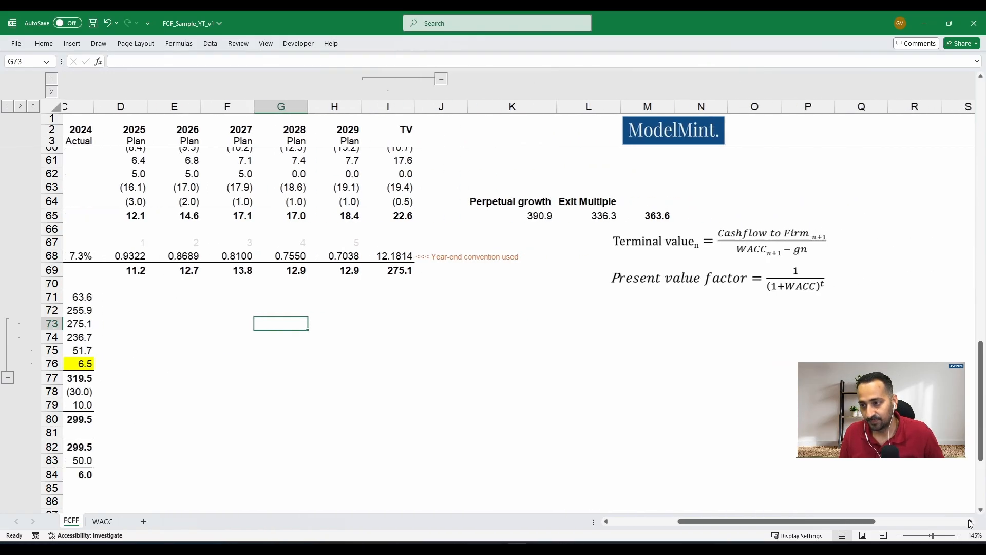
- Compare the 2025 present value factor formula in D68 with the displayed formula, including the WACC and period cells it references
{"action": "left_click", "coordinate": [970, 521]}
{"action": "left_click", "coordinate": [667, 280]}
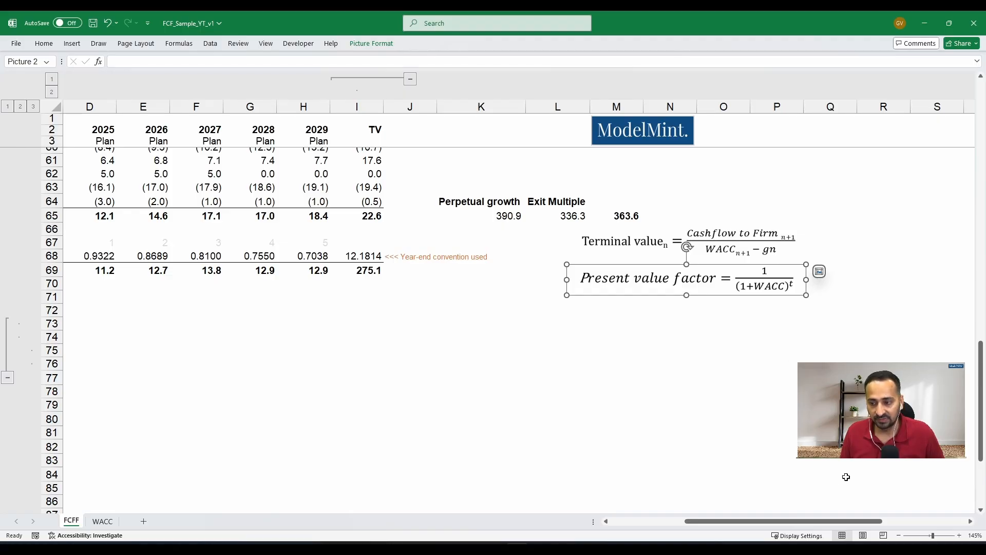
{"action": "left_click_drag", "start_coordinate": [797, 521], "coordinate": [728, 524]}
{"action": "left_click", "coordinate": [360, 248]}
{"action": "left_click", "coordinate": [397, 255]}
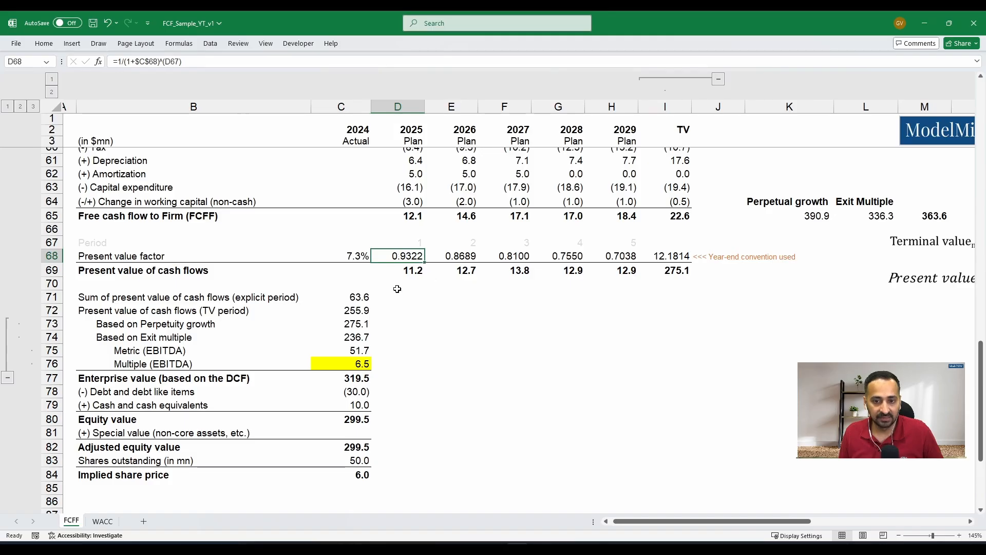
{"action": "key", "text": "Left"}
{"action": "key", "text": "Left"}
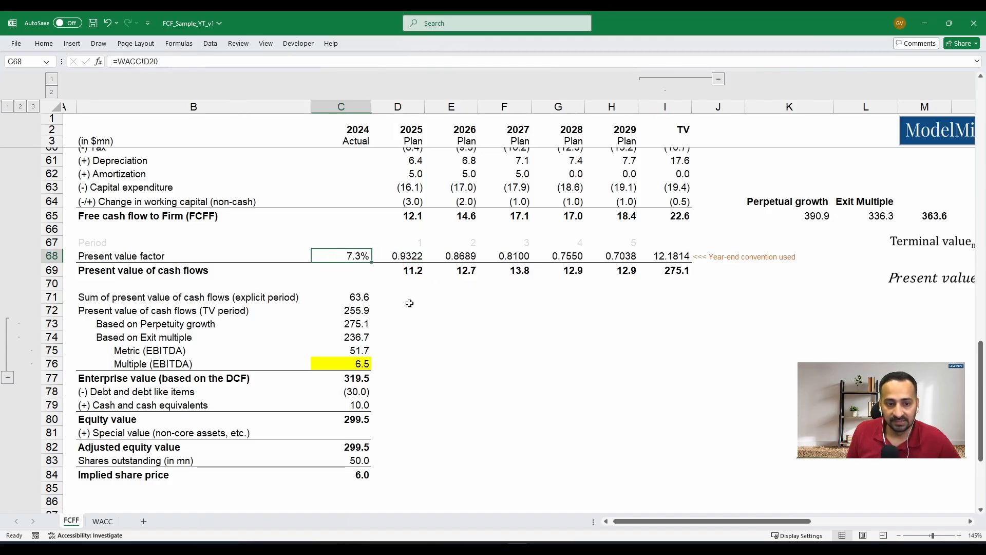
{"action": "key", "text": "Right"}
{"action": "key", "text": "Right"}
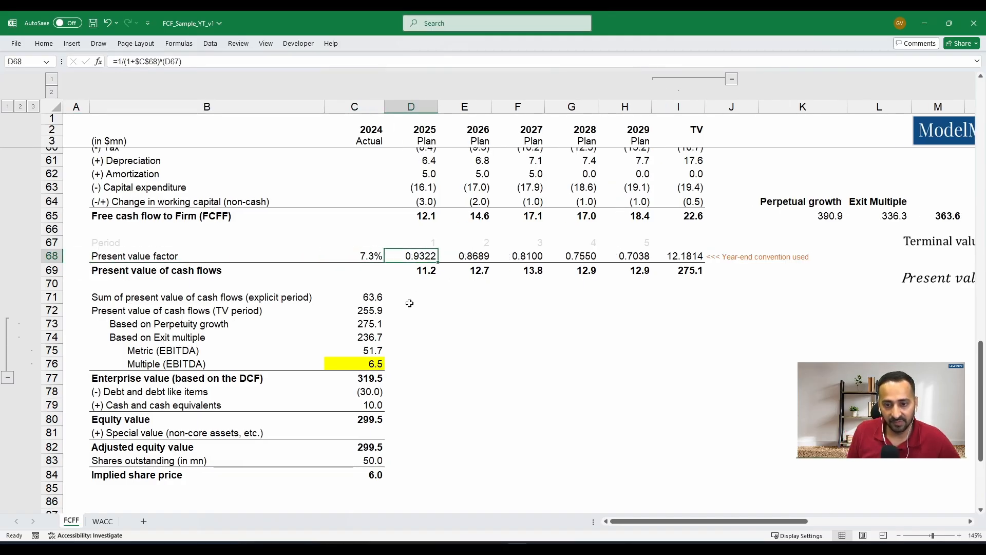
{"action": "key", "text": "F2"}
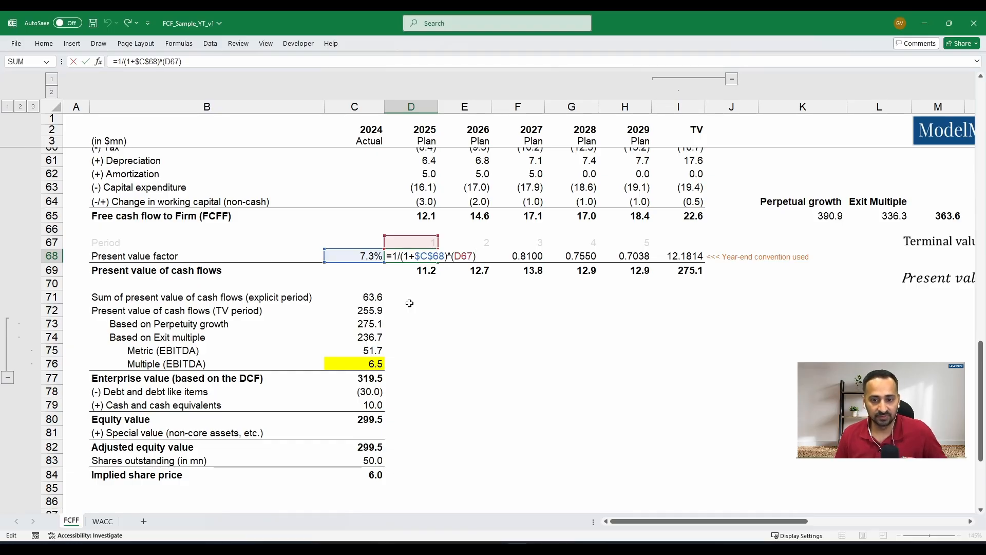
{"action": "key", "text": "shift+Return"}
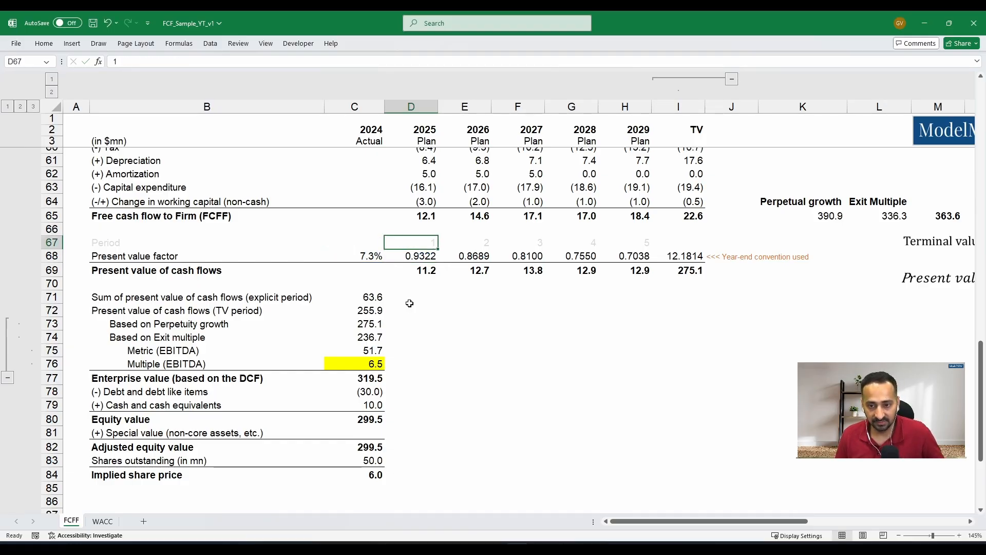
- Review the period numbers in row 67, the displayed terminal value formula and the TV free cash flow formula in I65
{"action": "key", "text": "shift+Right"}
{"action": "key", "text": "shift+Right"}
{"action": "key", "text": "shift+Right"}
{"action": "key", "text": "shift+Right"}
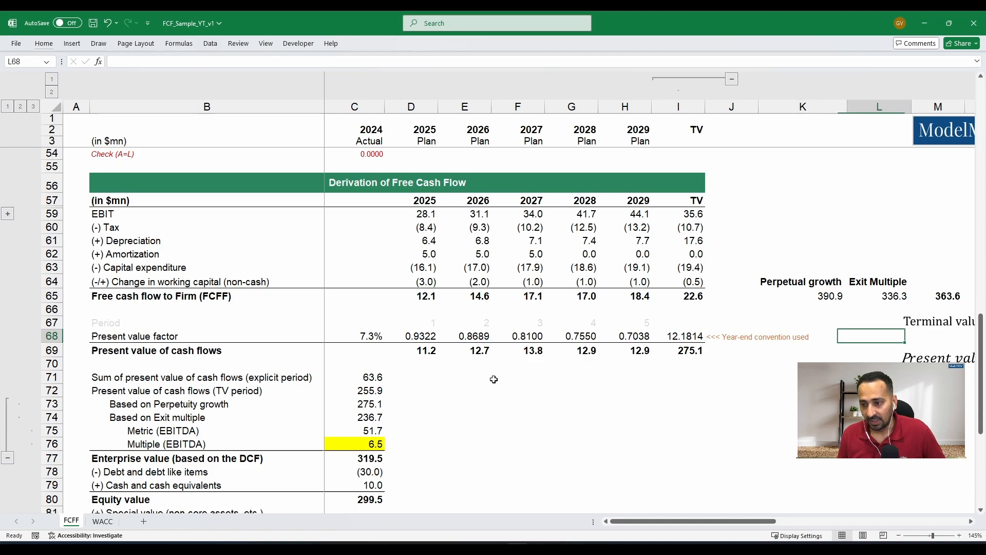
{"action": "key", "text": "Right"}
{"action": "key", "text": "Right"}
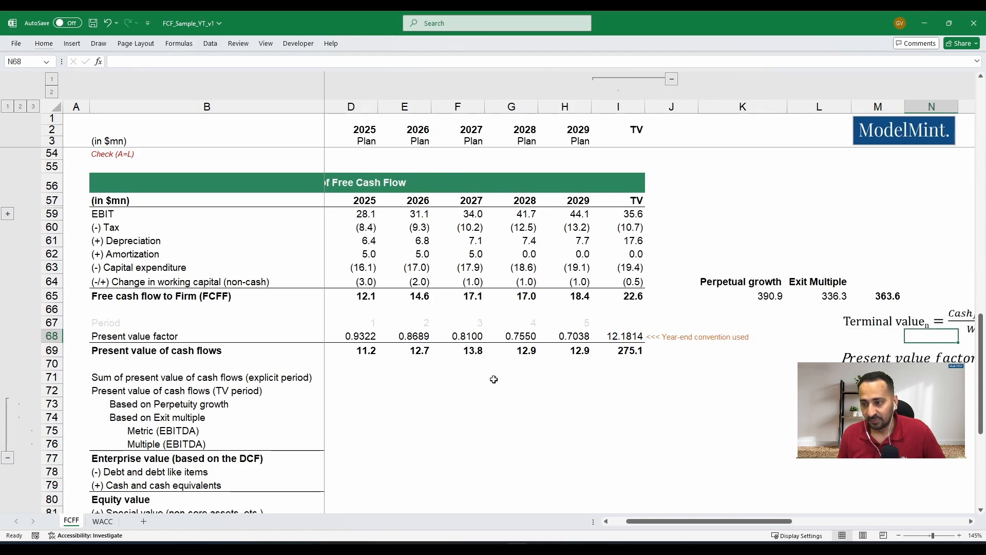
{"action": "key", "text": "Right"}
{"action": "key", "text": "Right"}
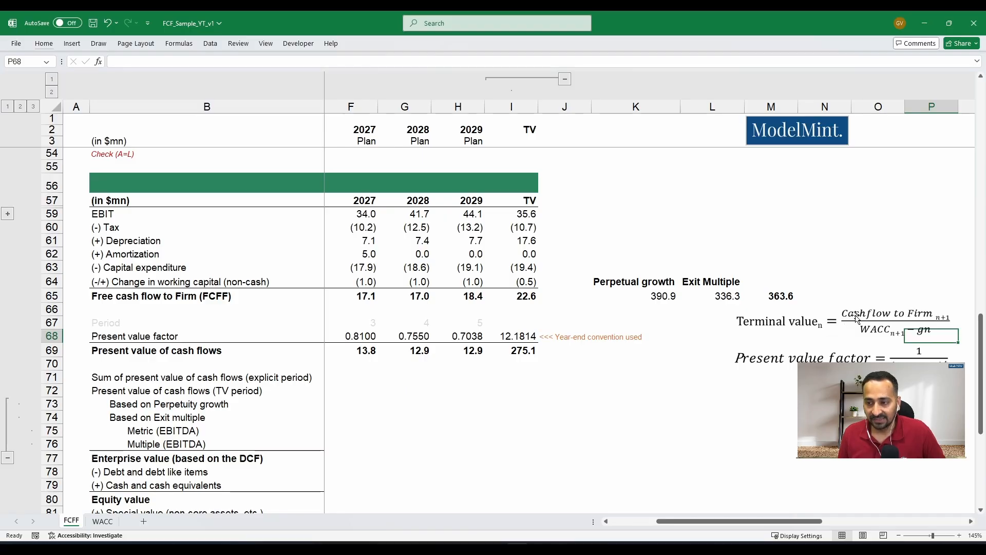
{"action": "left_click", "coordinate": [535, 296]}
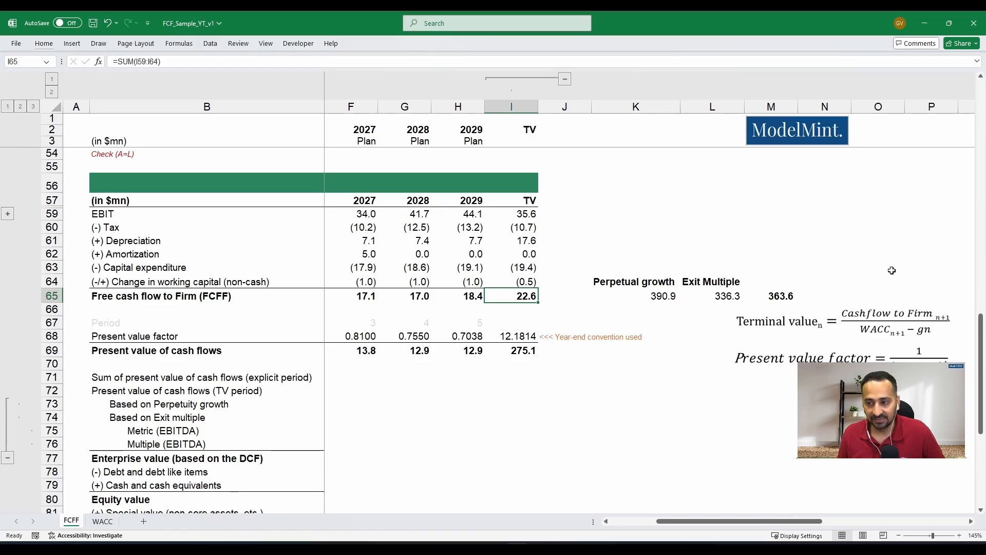
- Calculate the terminal value multiplier in J70 as =1/($C$68-C15), using WACC less the growth rate
{"action": "left_click", "coordinate": [559, 364]}
{"action": "type", "text": "="}
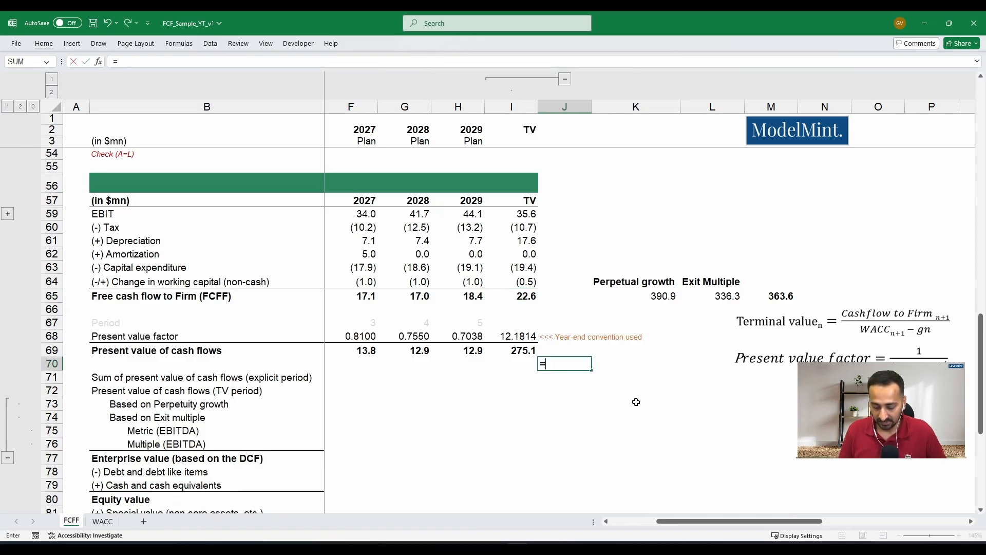
{"action": "type", "text": "1/"}
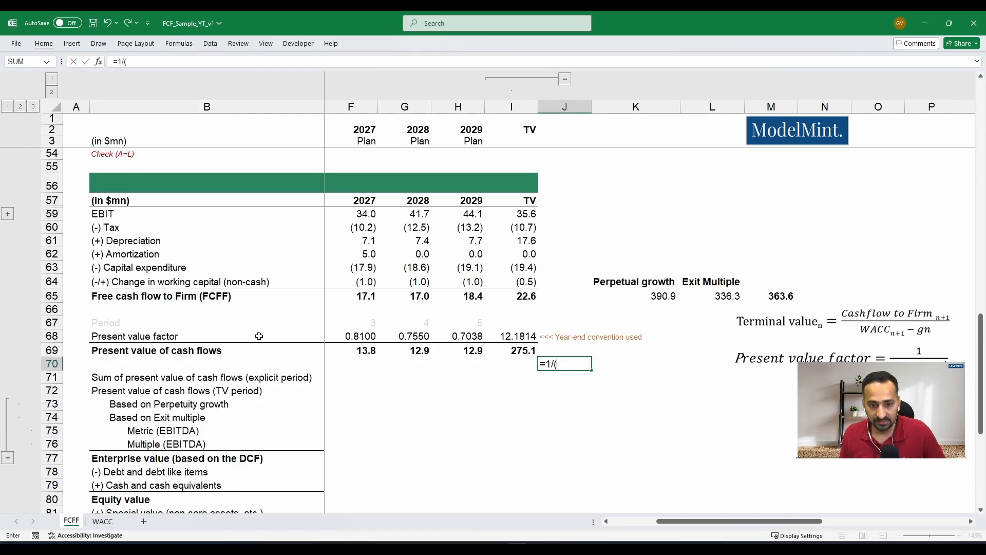
{"action": "type", "text": "("}
{"action": "left_click", "coordinate": [271, 337]}
{"action": "key", "text": "Right"}
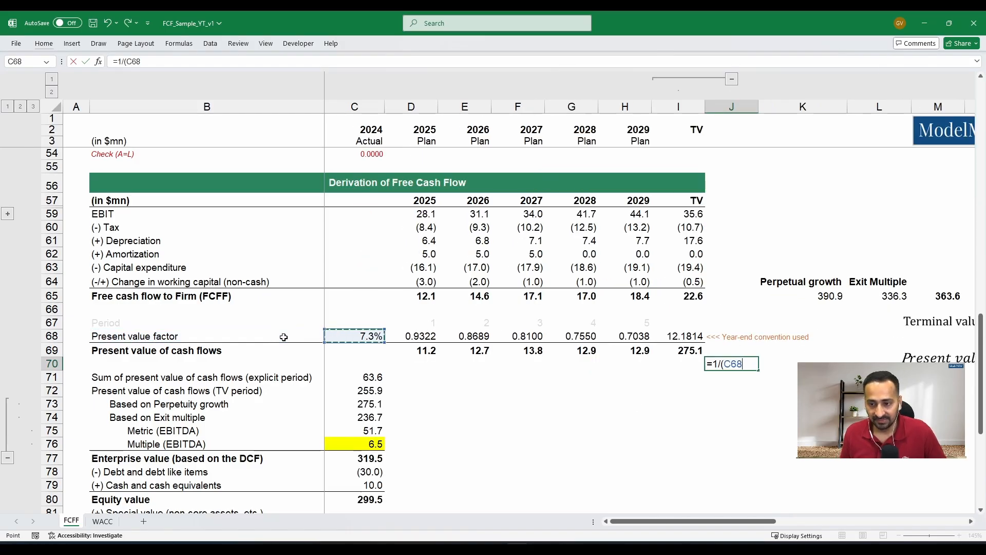
{"action": "key", "text": "F4"}
{"action": "type", "text": "-"}
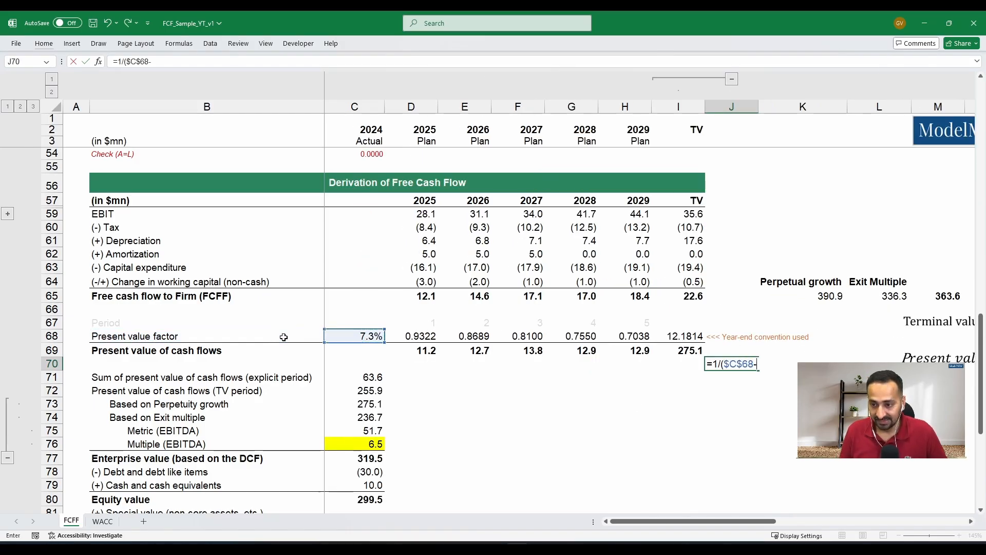
{"action": "scroll", "coordinate": [283, 336], "scroll_direction": "up", "scroll_amount": 17}
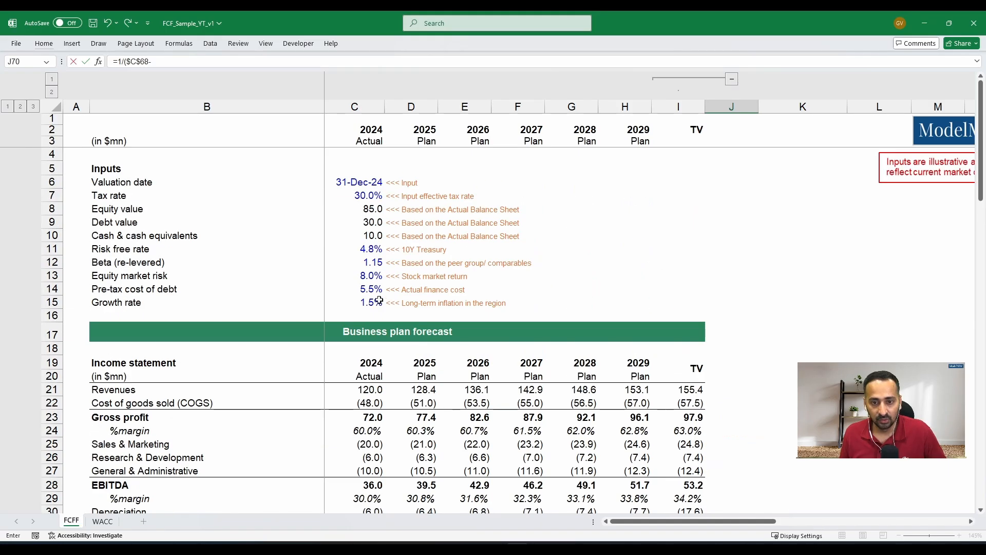
{"action": "left_click", "coordinate": [380, 300]}
{"action": "scroll", "coordinate": [445, 327], "scroll_direction": "down", "scroll_amount": 18}
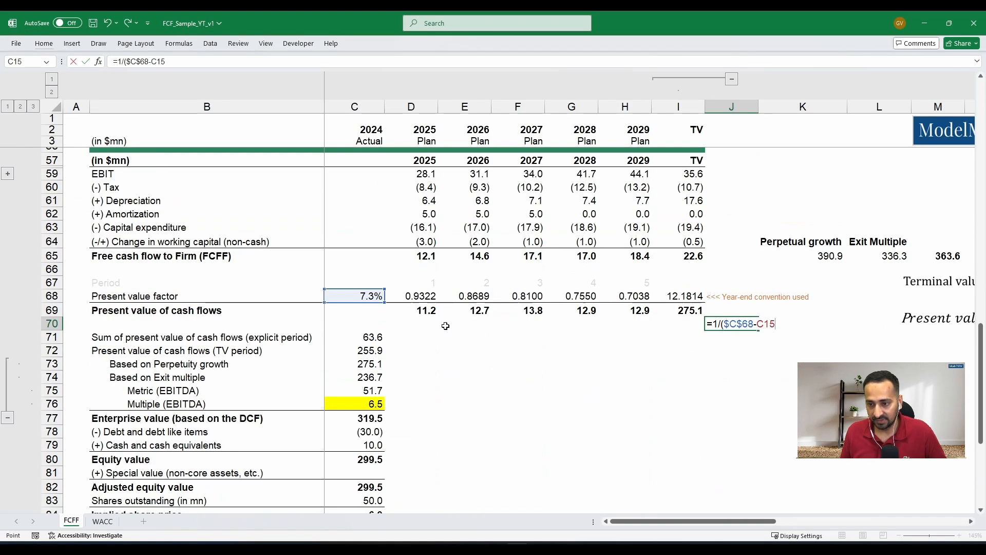
{"action": "scroll", "coordinate": [445, 326], "scroll_direction": "down", "scroll_amount": 2}
{"action": "type", "text": ")"}
{"action": "key", "text": "Return"}
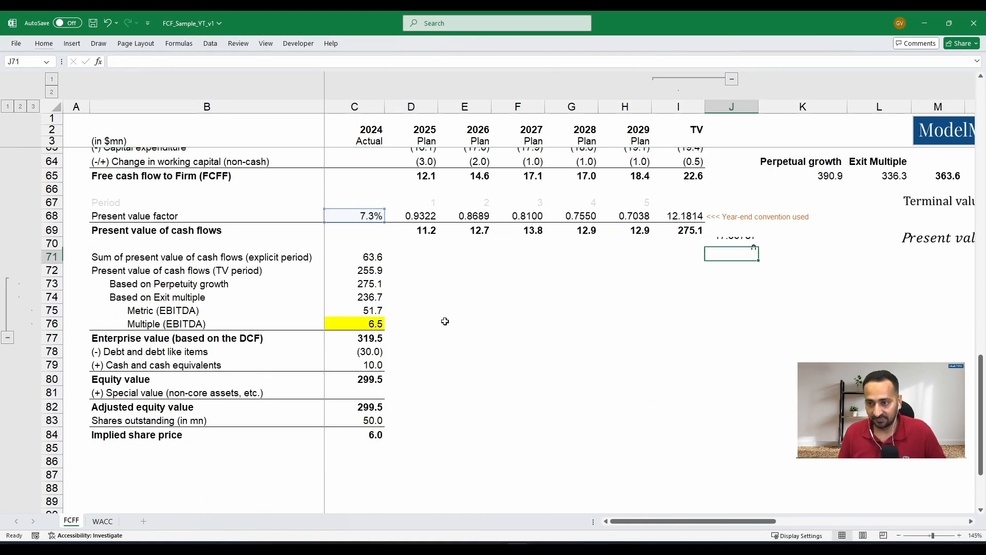
- Extend the J70 formula to =1/($C$68-C15)*H68 to discount it with the 2029 present value factor
{"action": "key", "text": "Up"}
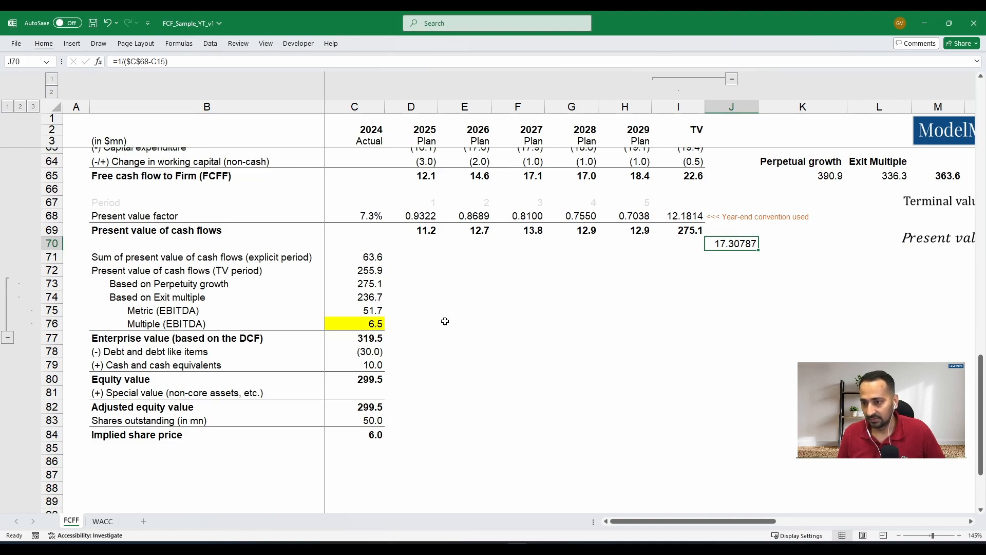
{"action": "key", "text": "F2"}
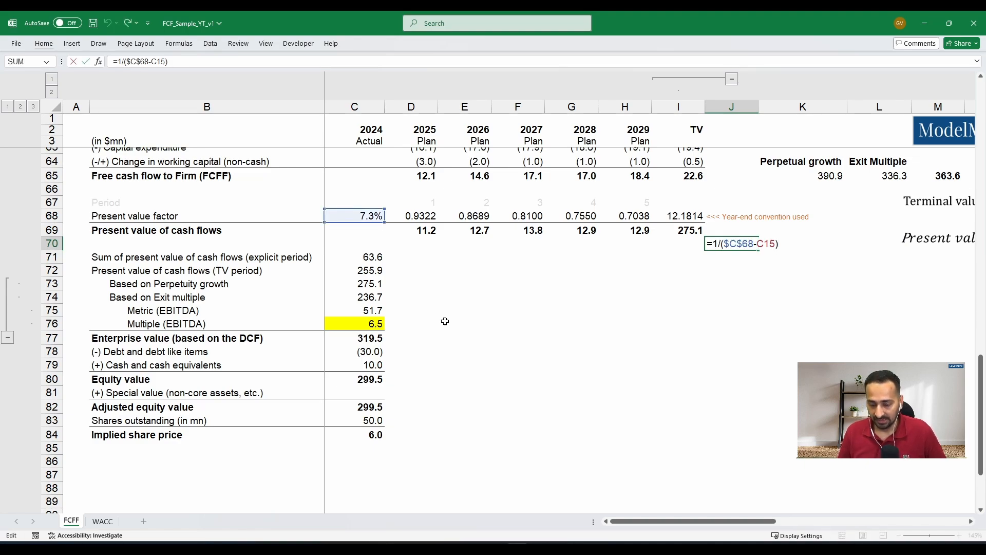
{"action": "type", "text": "*"}
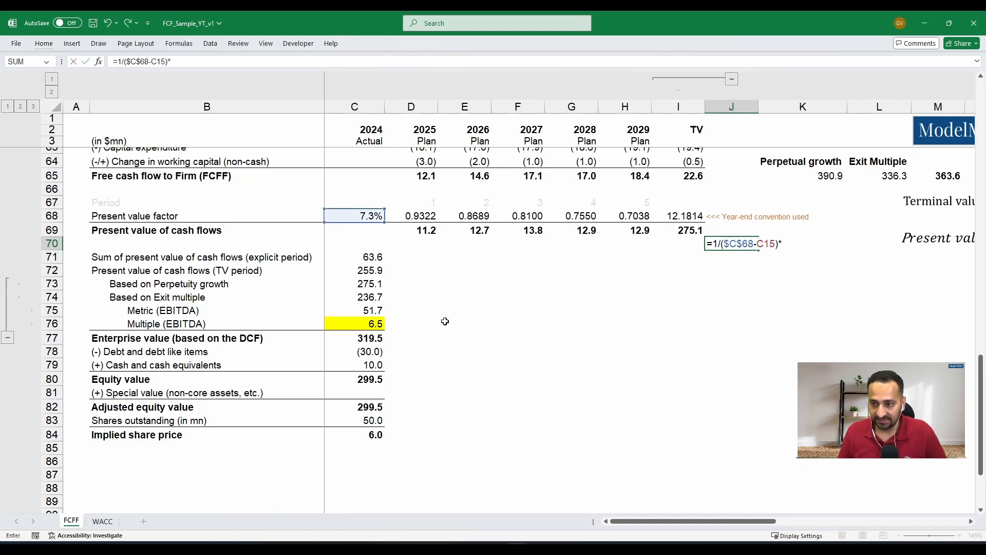
{"action": "left_click", "coordinate": [629, 218]}
{"action": "key", "text": "Return"}
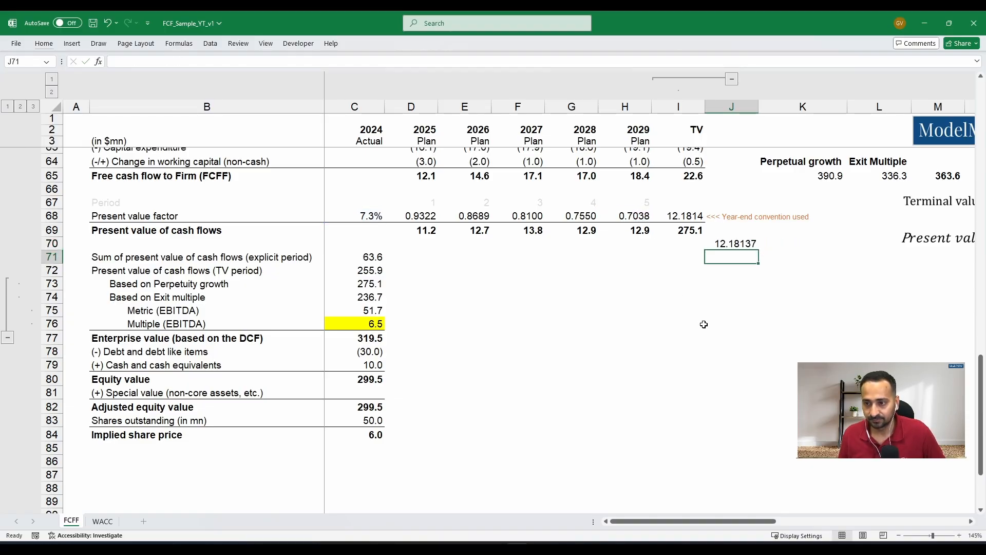
{"action": "key", "text": "Up"}
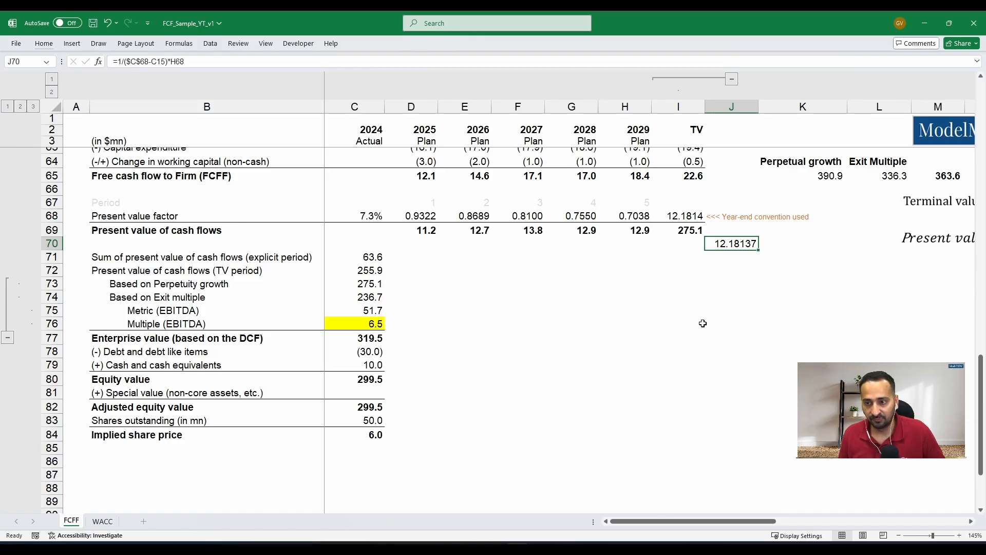
- Calculate the present value of the terminal value in J71 as =J70*I65, then select both check cells J70:J71
{"action": "key", "text": "Down"}
{"action": "type", "text": "="}
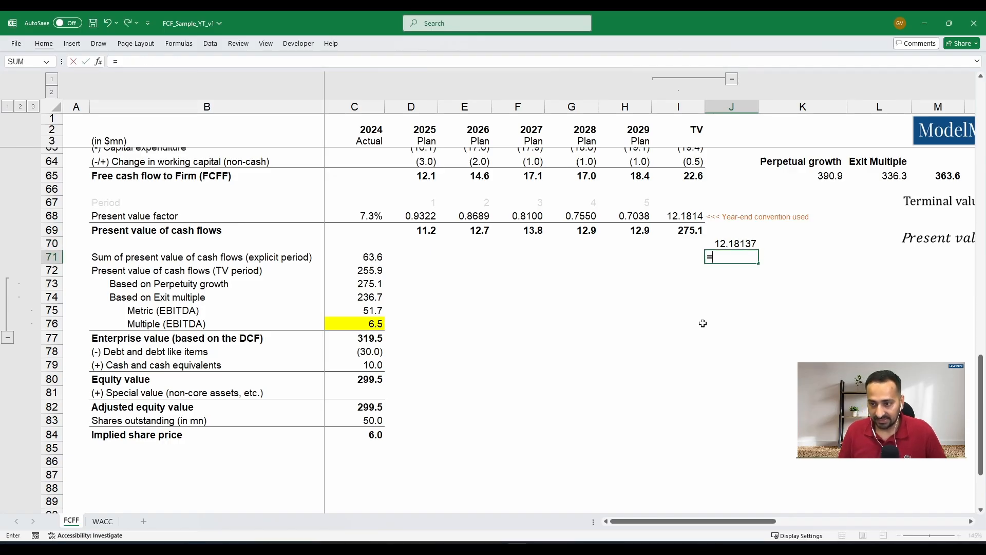
{"action": "key", "text": "Up"}
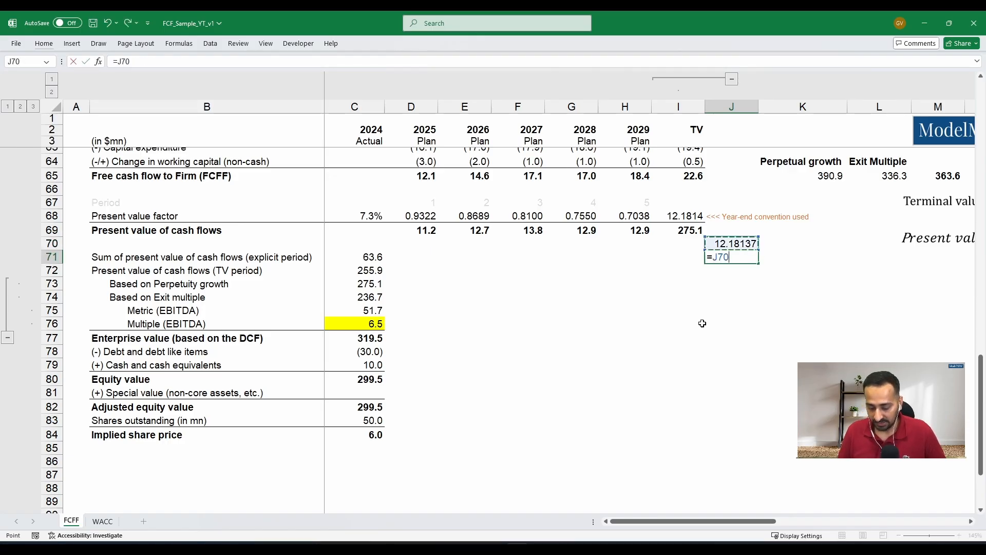
{"action": "type", "text": "*"}
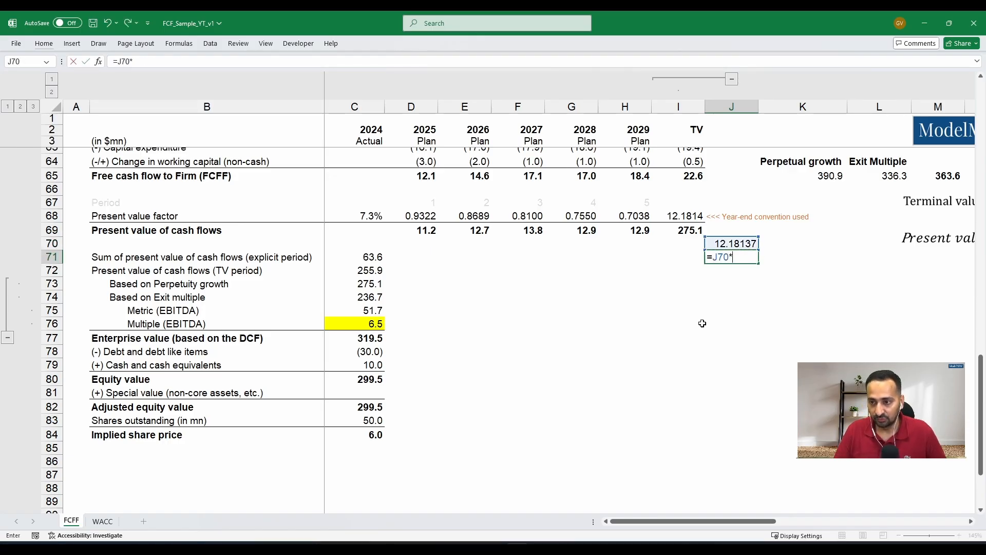
{"action": "left_click", "coordinate": [685, 178]}
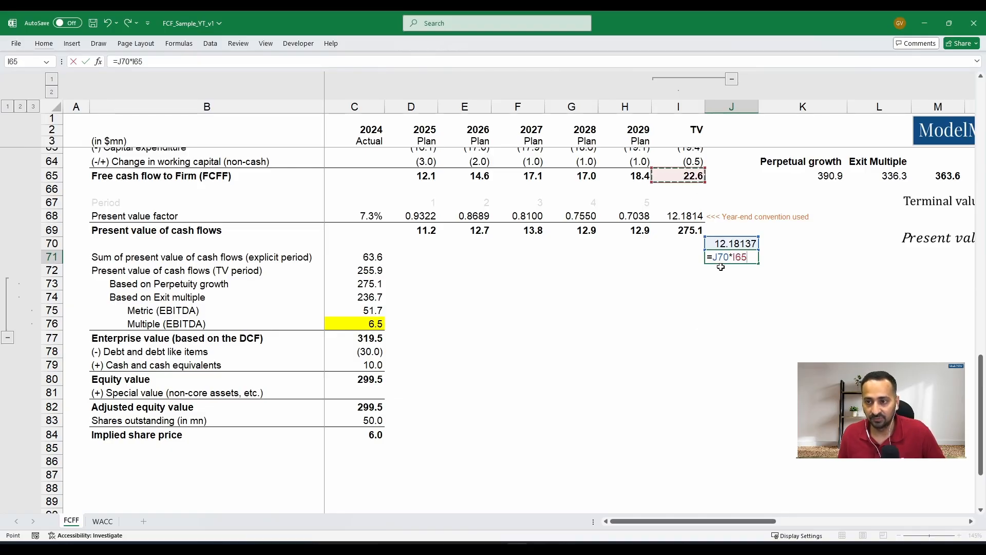
{"action": "key", "text": "Return"}
{"action": "key", "text": "Up"}
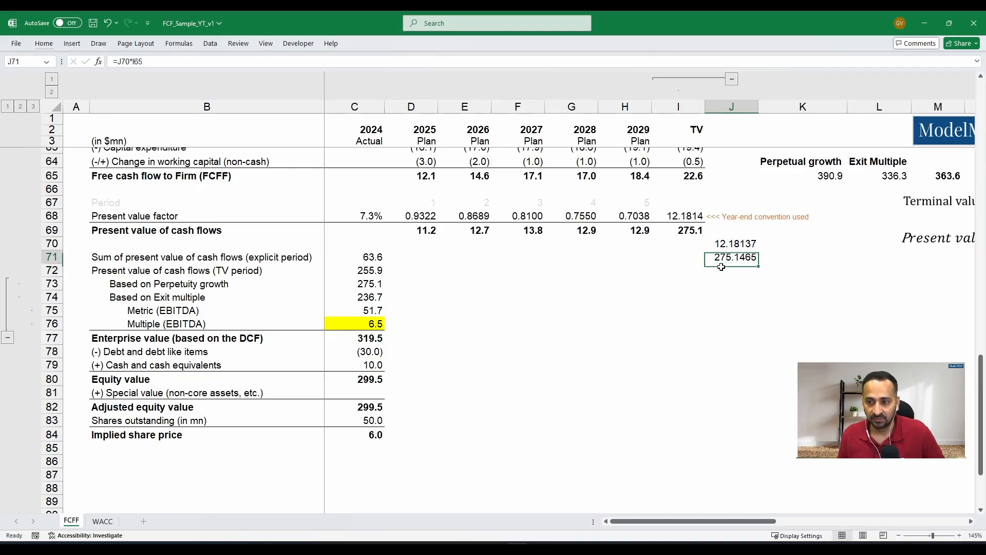
{"action": "key", "text": "Up"}
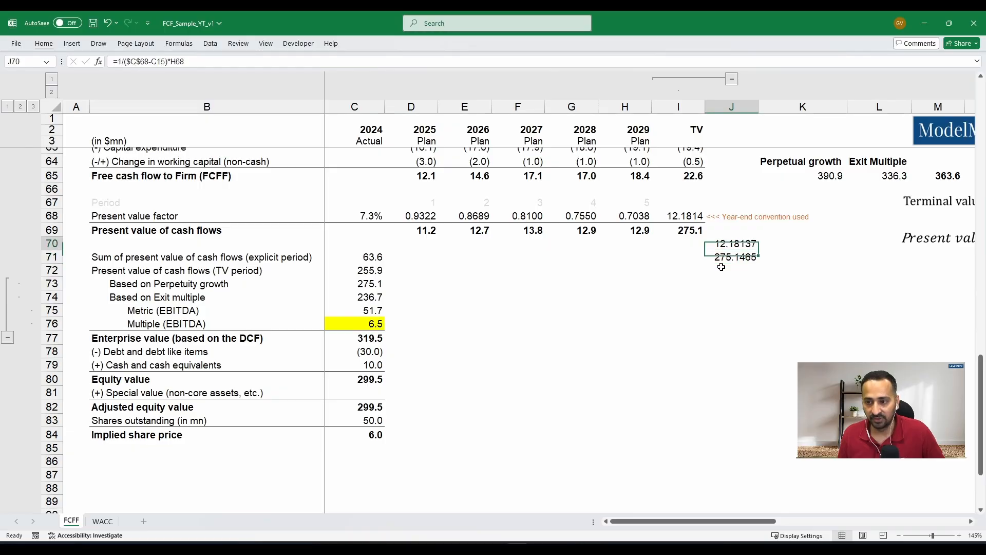
{"action": "key", "text": "shift+Down"}
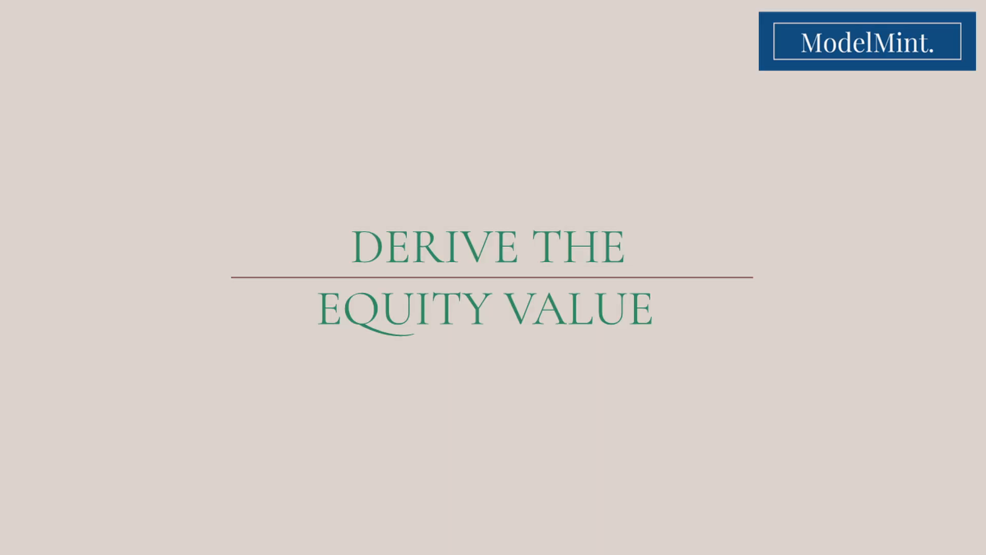